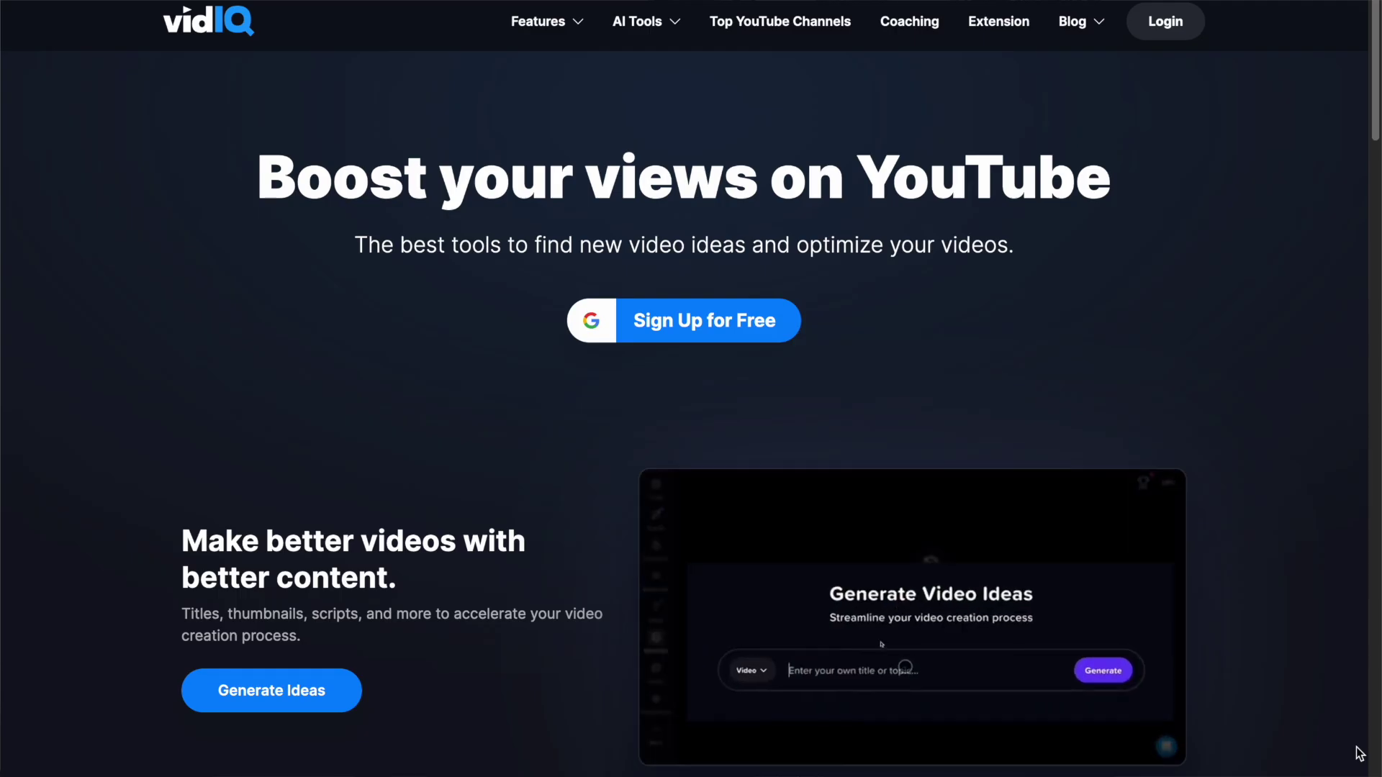
{"action": "scroll", "coordinate": [1358, 754], "scroll_direction": "down", "scroll_amount": 3}
{"action": "scroll", "coordinate": [1358, 753], "scroll_direction": "down", "scroll_amount": 5}
{"action": "scroll", "coordinate": [1359, 754], "scroll_direction": "up", "scroll_amount": 2}
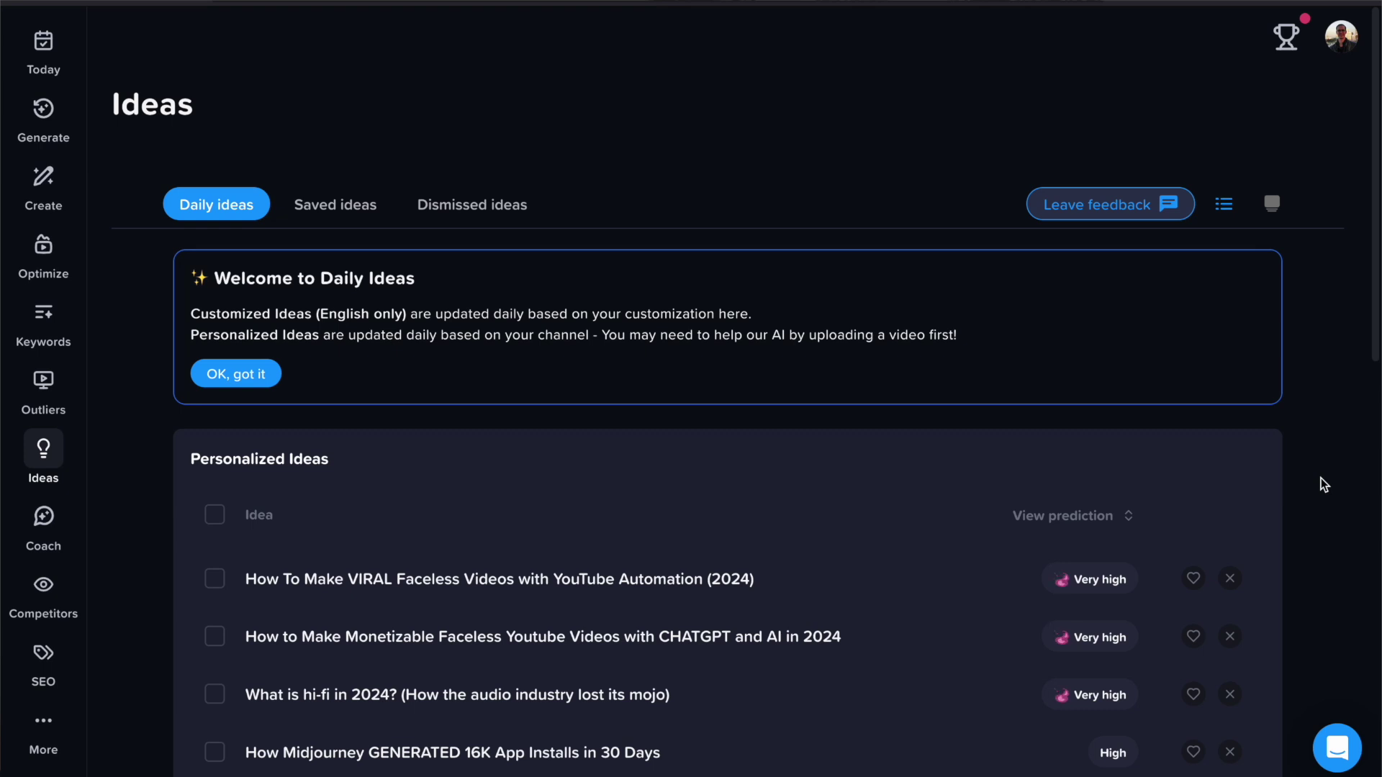
{"action": "scroll", "coordinate": [1323, 484], "scroll_direction": "down", "scroll_amount": 3}
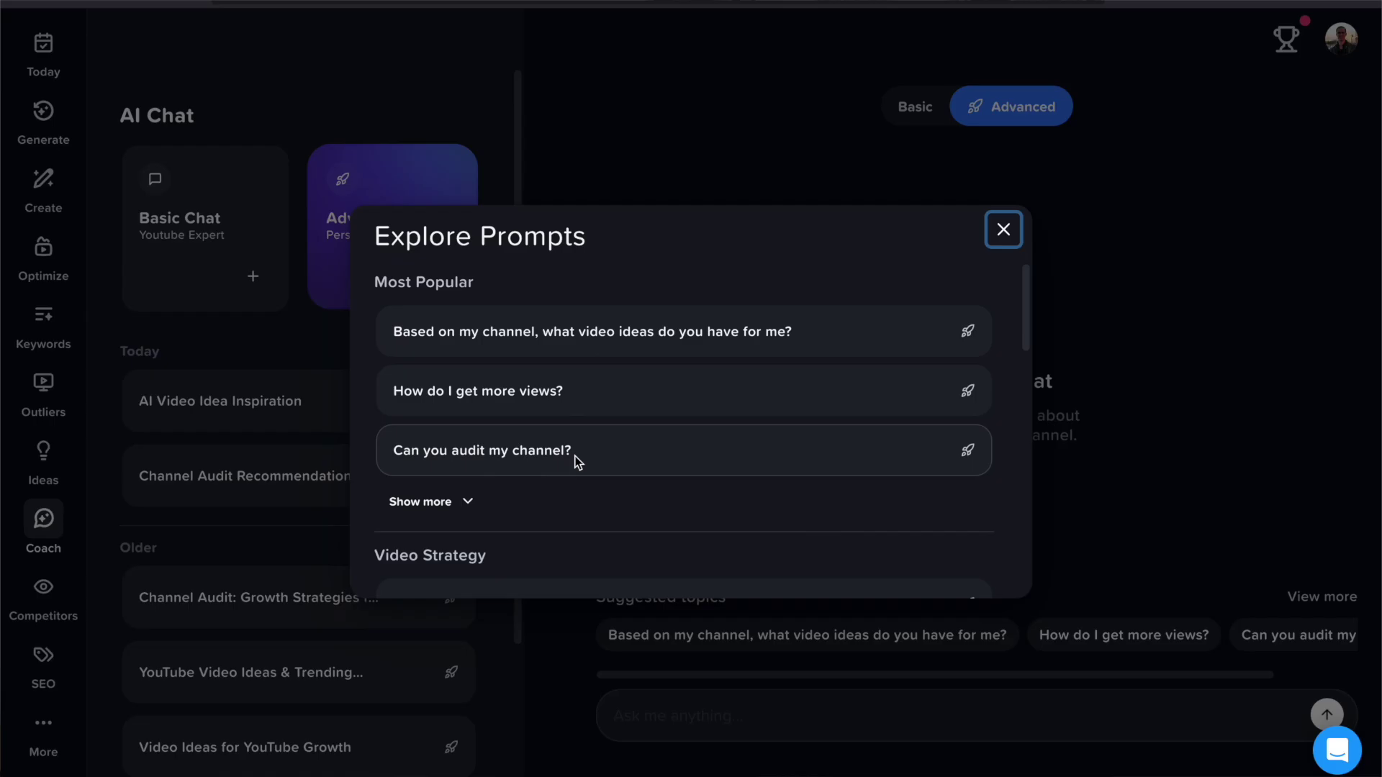
Step: Ask the AI Coach 'Can you audit my channel?' and page through the creator testimonials
{"action": "left_click", "coordinate": [576, 450]}
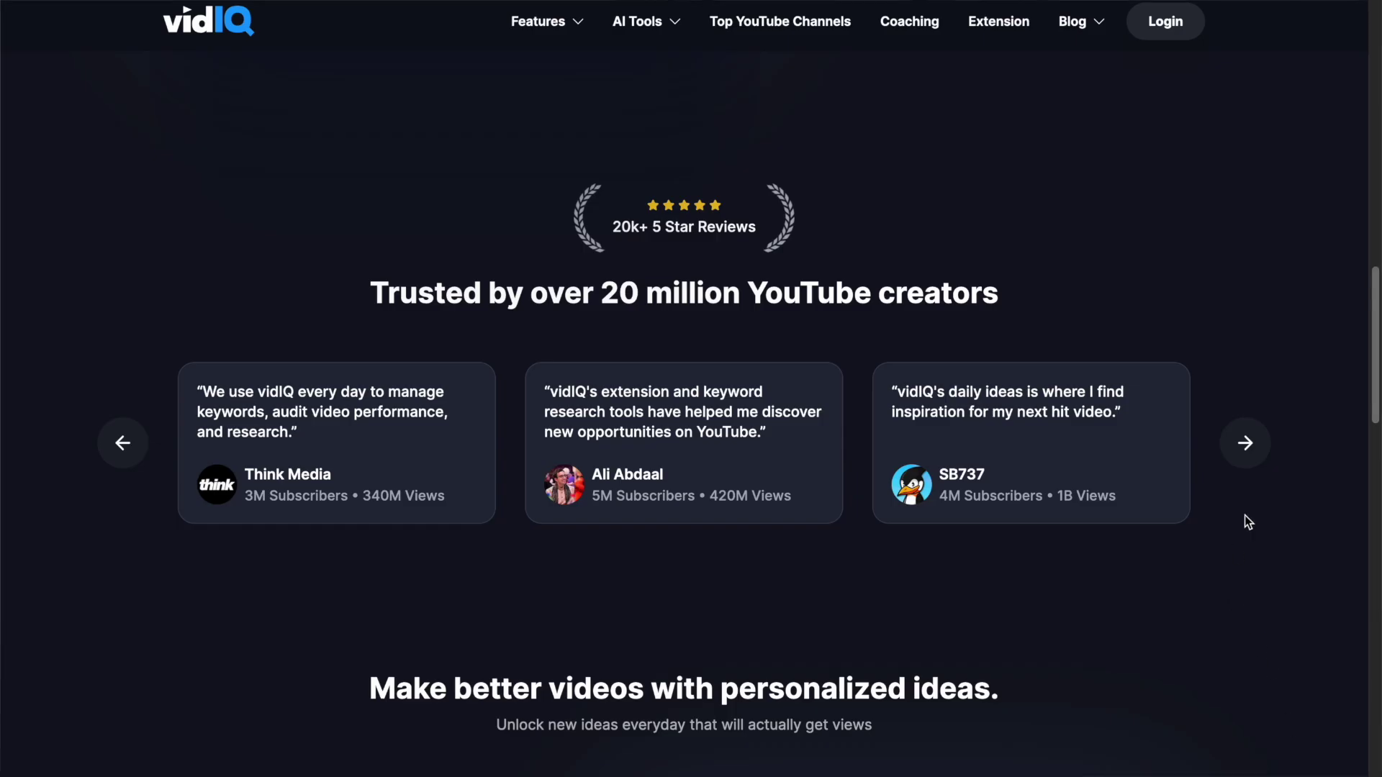
{"action": "left_click", "coordinate": [1248, 444]}
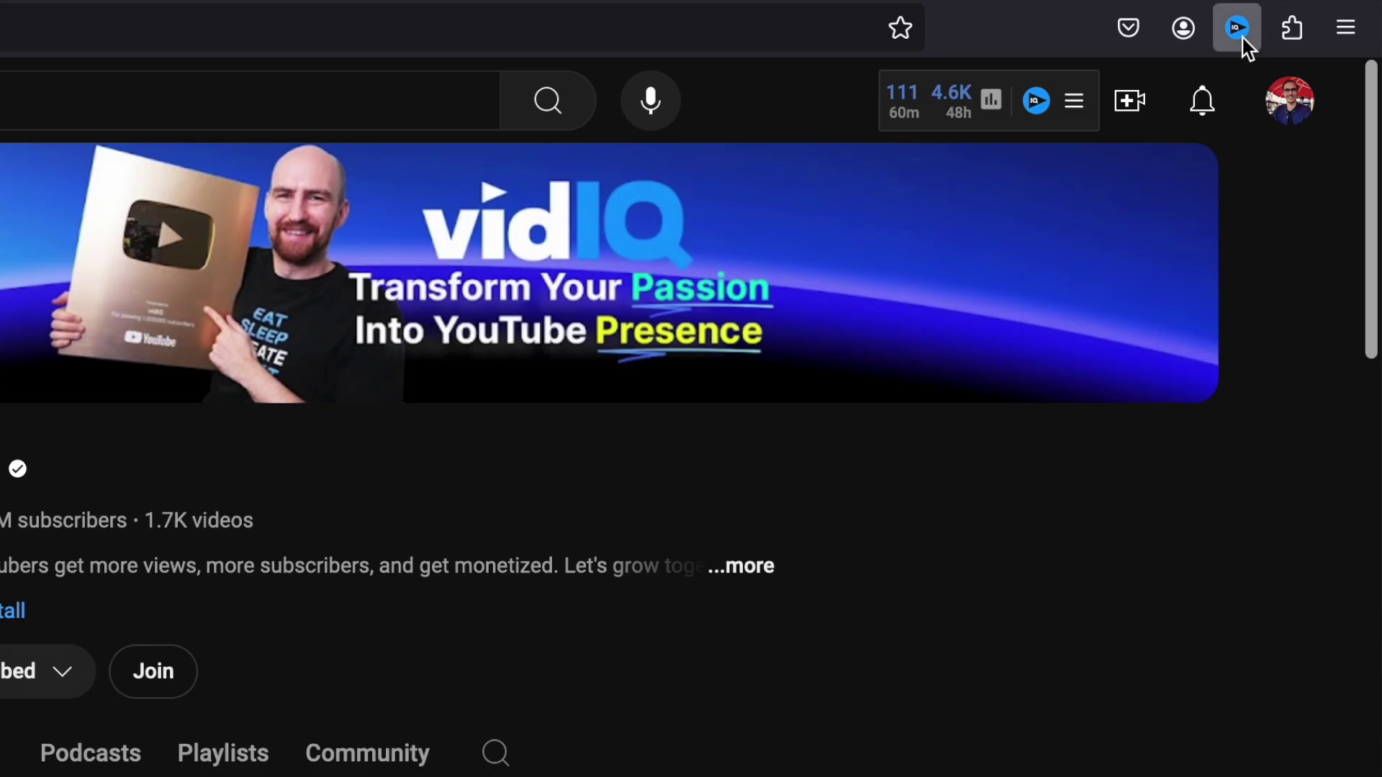
Step: Open the channel's Analytics dashboard from the vidIQ extension shortcuts
{"action": "left_click", "coordinate": [1295, 26]}
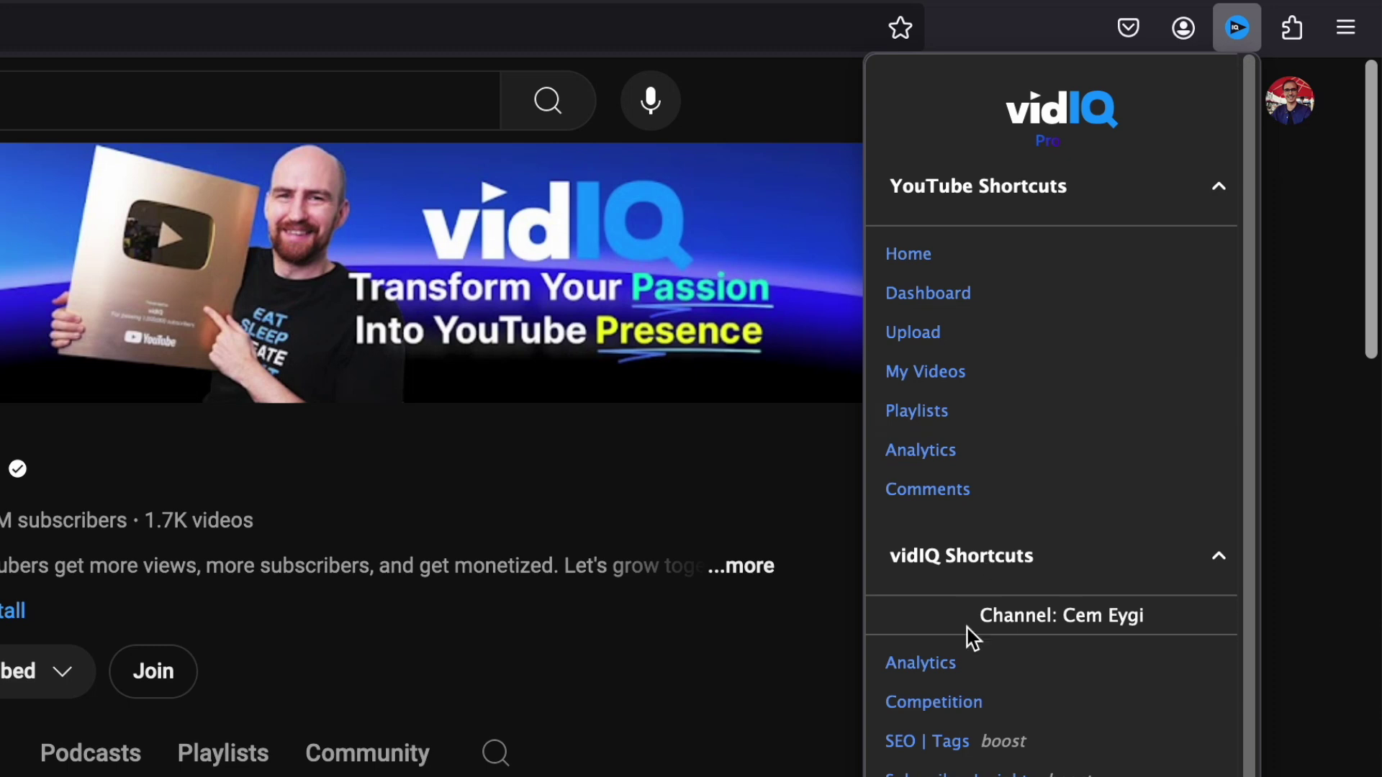
{"action": "left_click", "coordinate": [980, 679]}
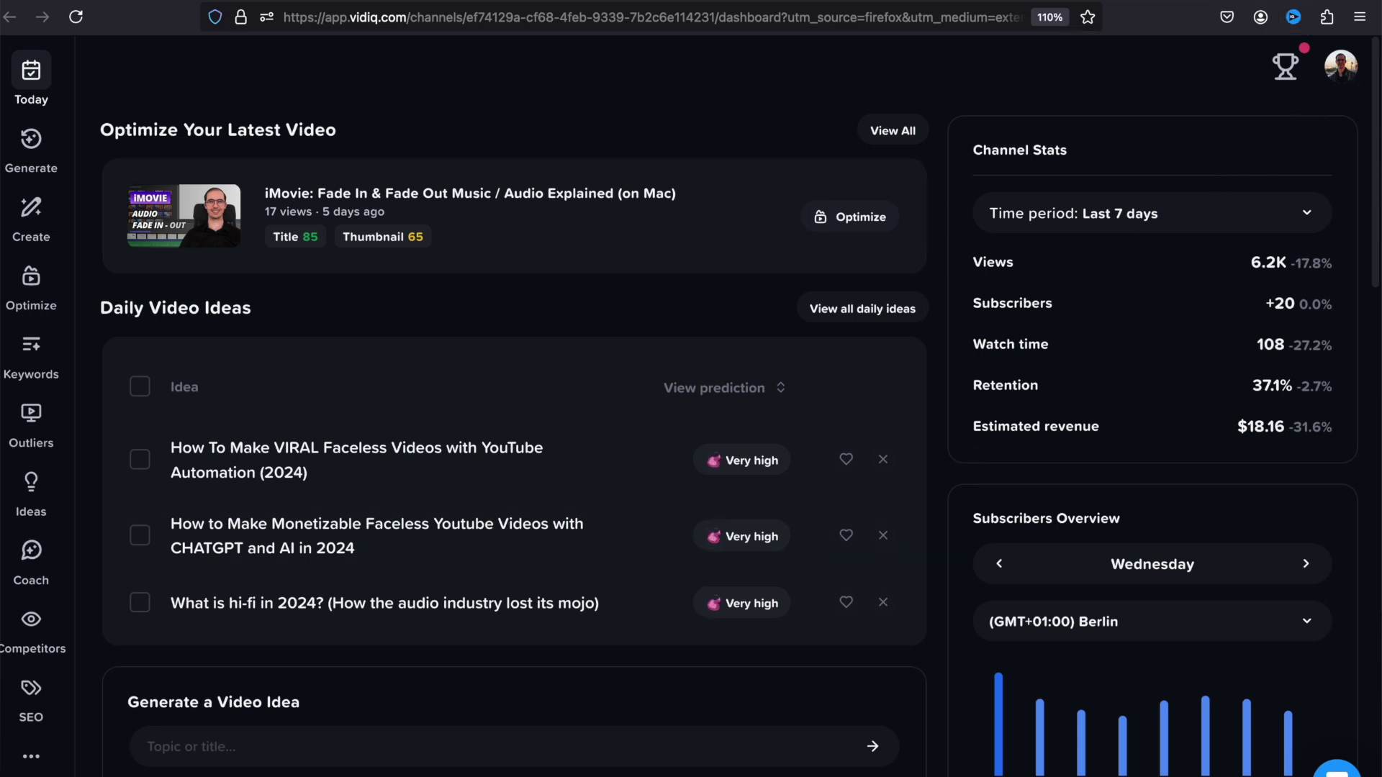
Step: Put the browser in full screen to view YouTube's home feed
{"action": "key", "text": "ctrl+super+f"}
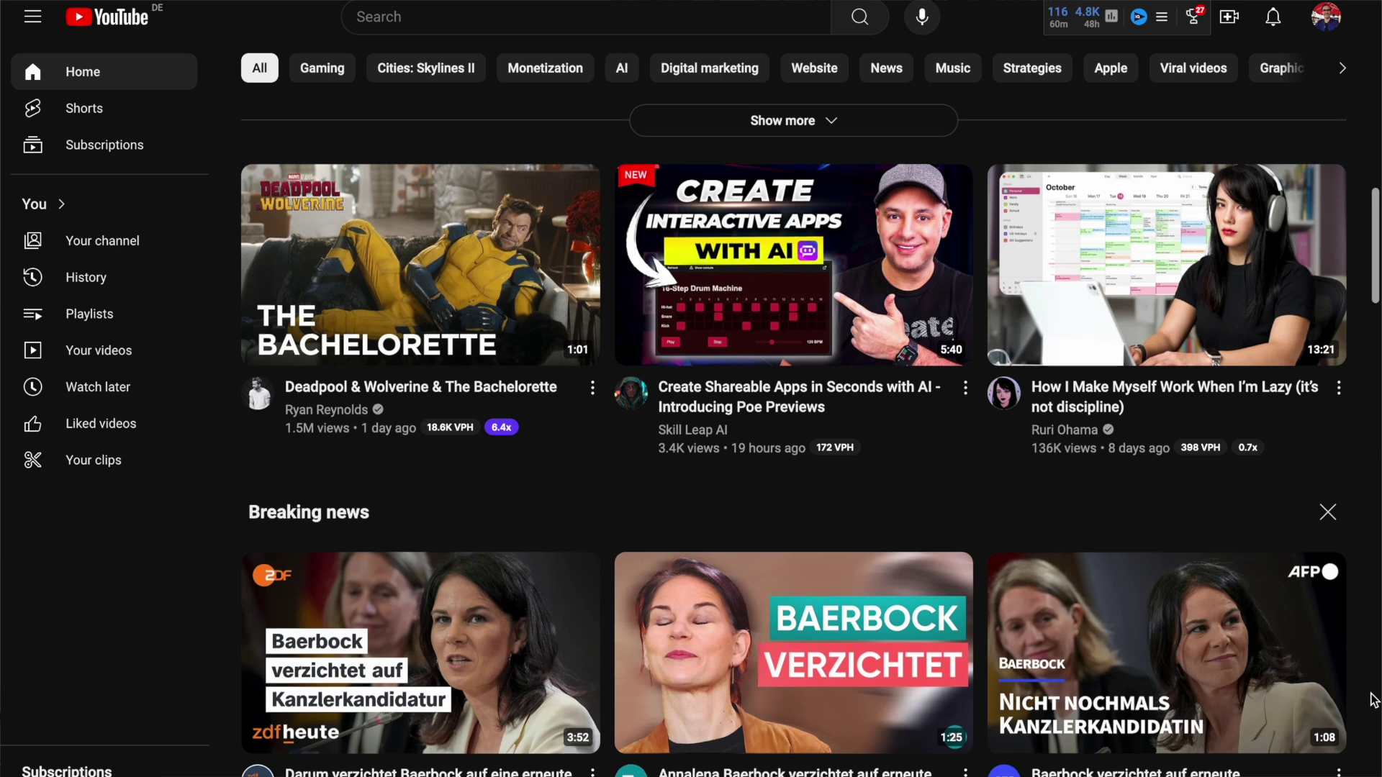
{"action": "scroll", "coordinate": [1373, 700], "scroll_direction": "down", "scroll_amount": 2}
{"action": "scroll", "coordinate": [1373, 700], "scroll_direction": "down", "scroll_amount": 2}
{"action": "scroll", "coordinate": [1374, 700], "scroll_direction": "down", "scroll_amount": 2}
{"action": "scroll", "coordinate": [1373, 701], "scroll_direction": "down", "scroll_amount": 1}
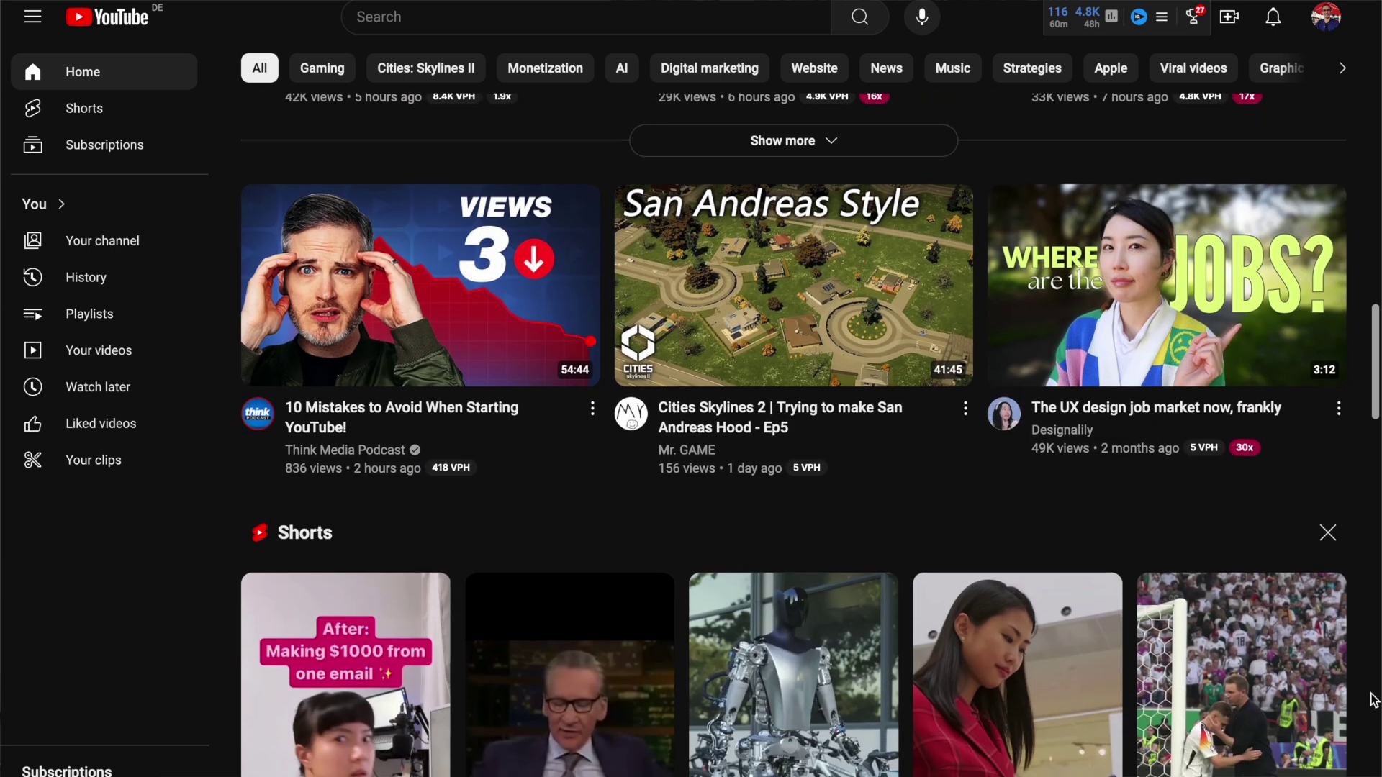
{"action": "scroll", "coordinate": [1374, 700], "scroll_direction": "down", "scroll_amount": 3}
{"action": "scroll", "coordinate": [1373, 699], "scroll_direction": "down", "scroll_amount": 3}
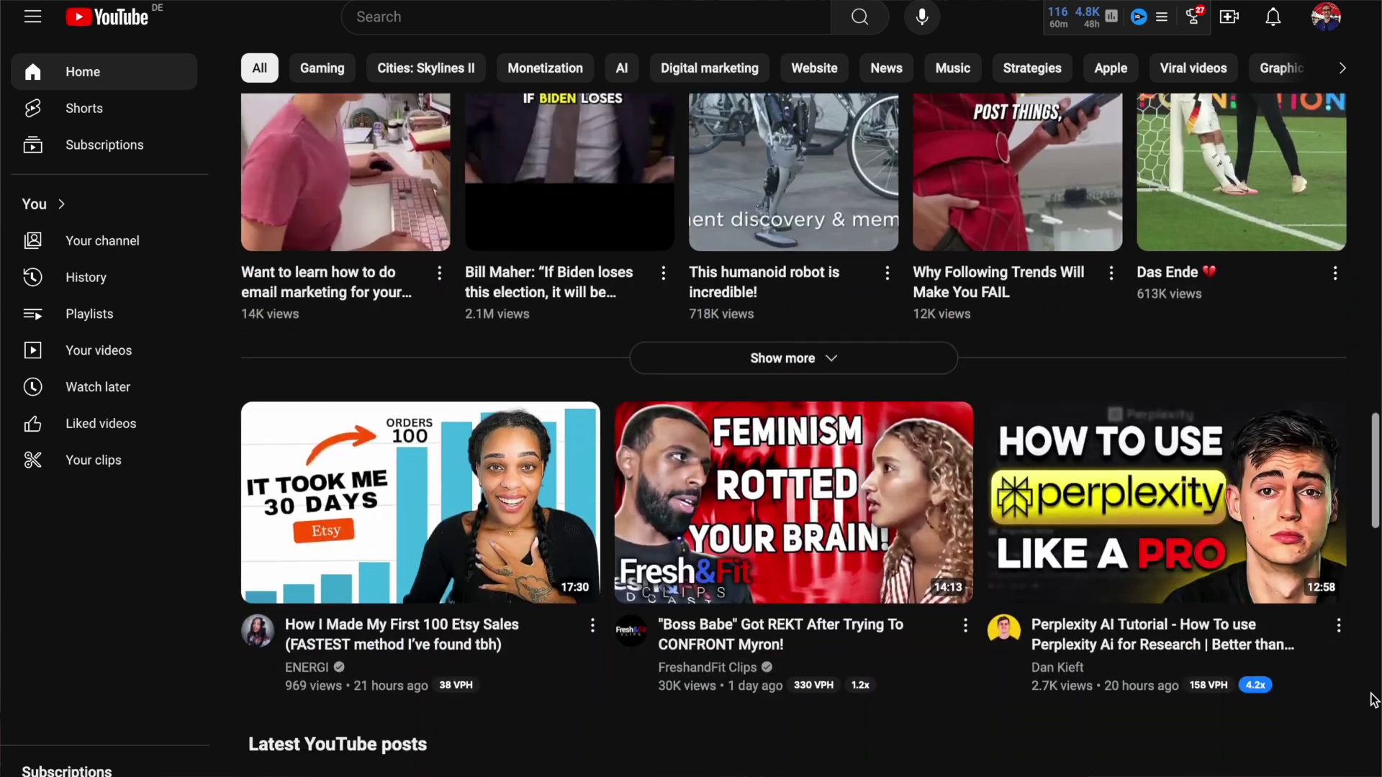
{"action": "scroll", "coordinate": [1373, 699], "scroll_direction": "down", "scroll_amount": 4}
{"action": "scroll", "coordinate": [1373, 699], "scroll_direction": "down", "scroll_amount": 3}
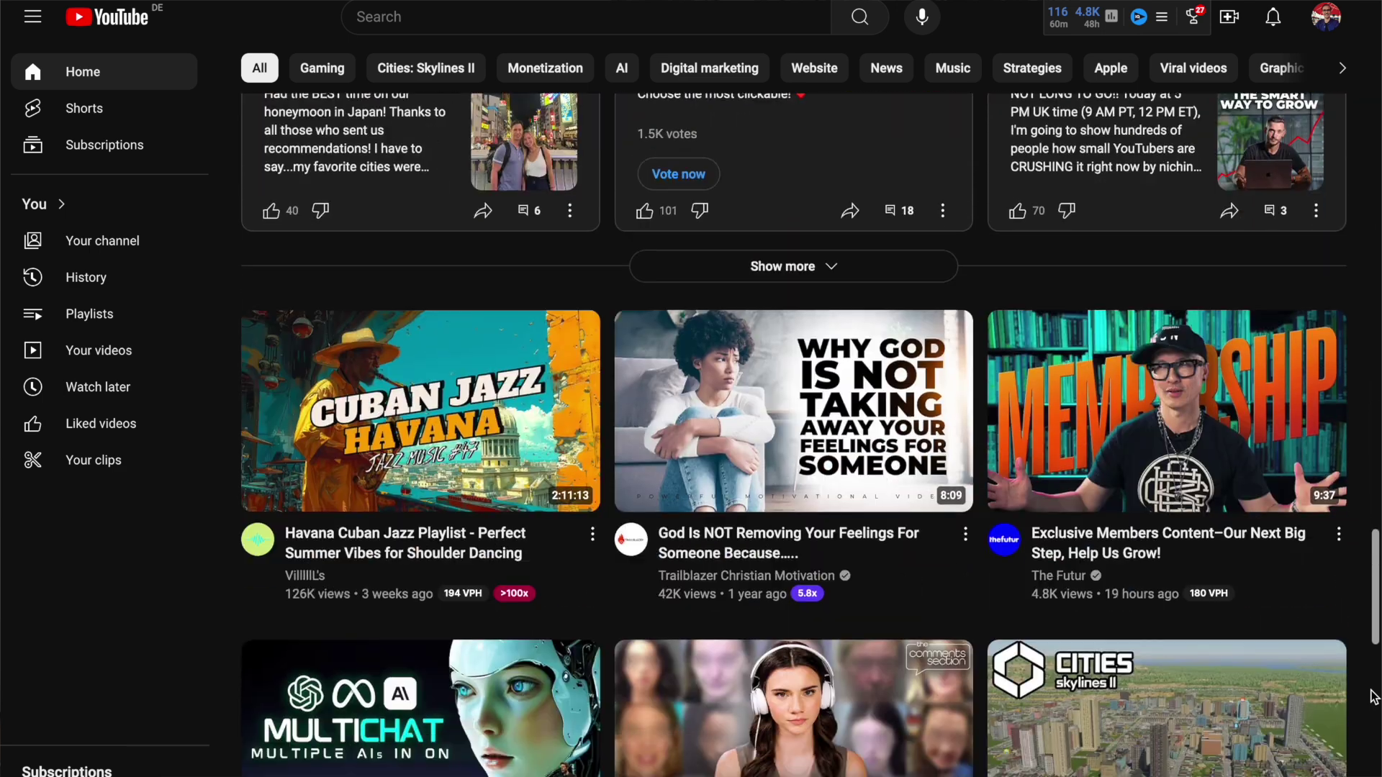
{"action": "scroll", "coordinate": [1373, 700], "scroll_direction": "down", "scroll_amount": 1}
{"action": "scroll", "coordinate": [1373, 699], "scroll_direction": "down", "scroll_amount": 2}
{"action": "scroll", "coordinate": [1373, 700], "scroll_direction": "down", "scroll_amount": 2}
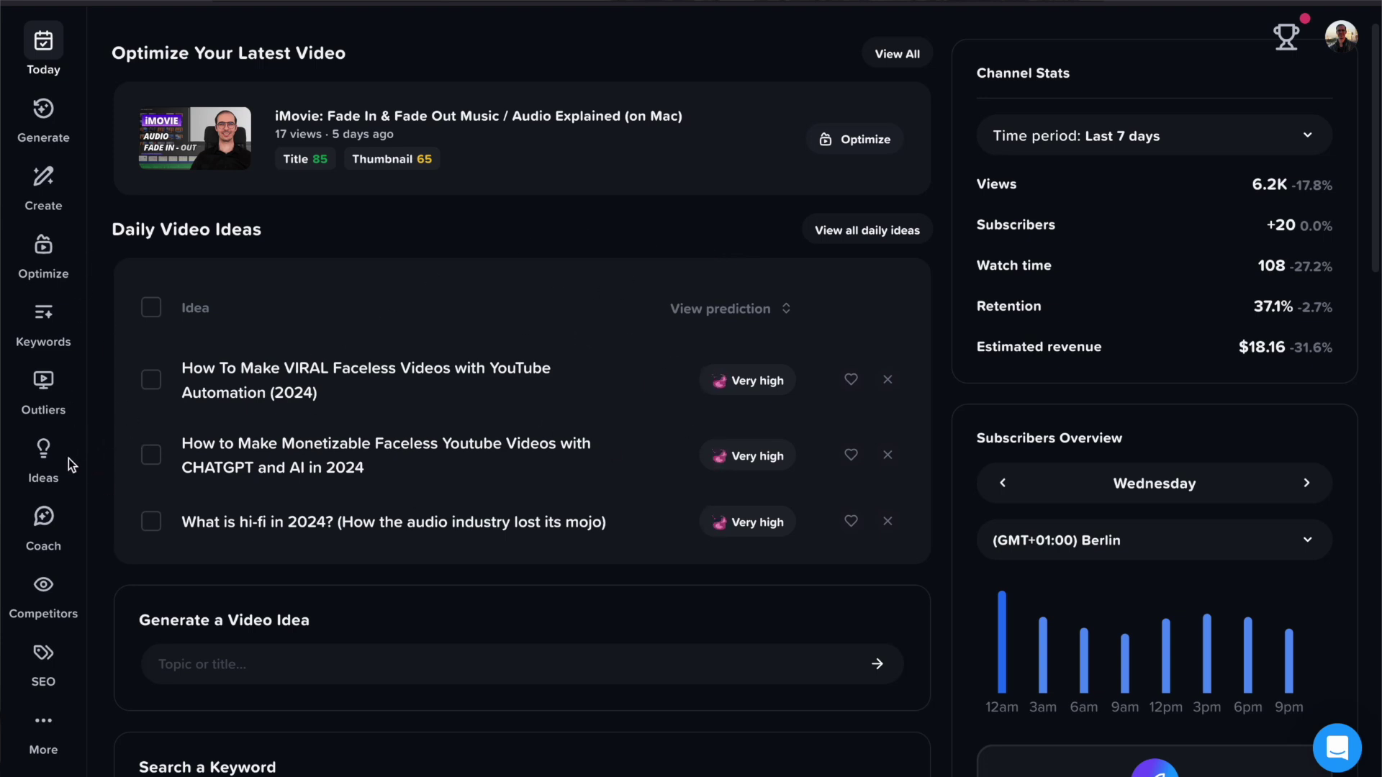
Step: Heart the idea 'How To Make VIRAL Faceless Videos with YouTube Automation (2024)' in Ideas, then view Saved ideas
{"action": "left_click", "coordinate": [48, 464]}
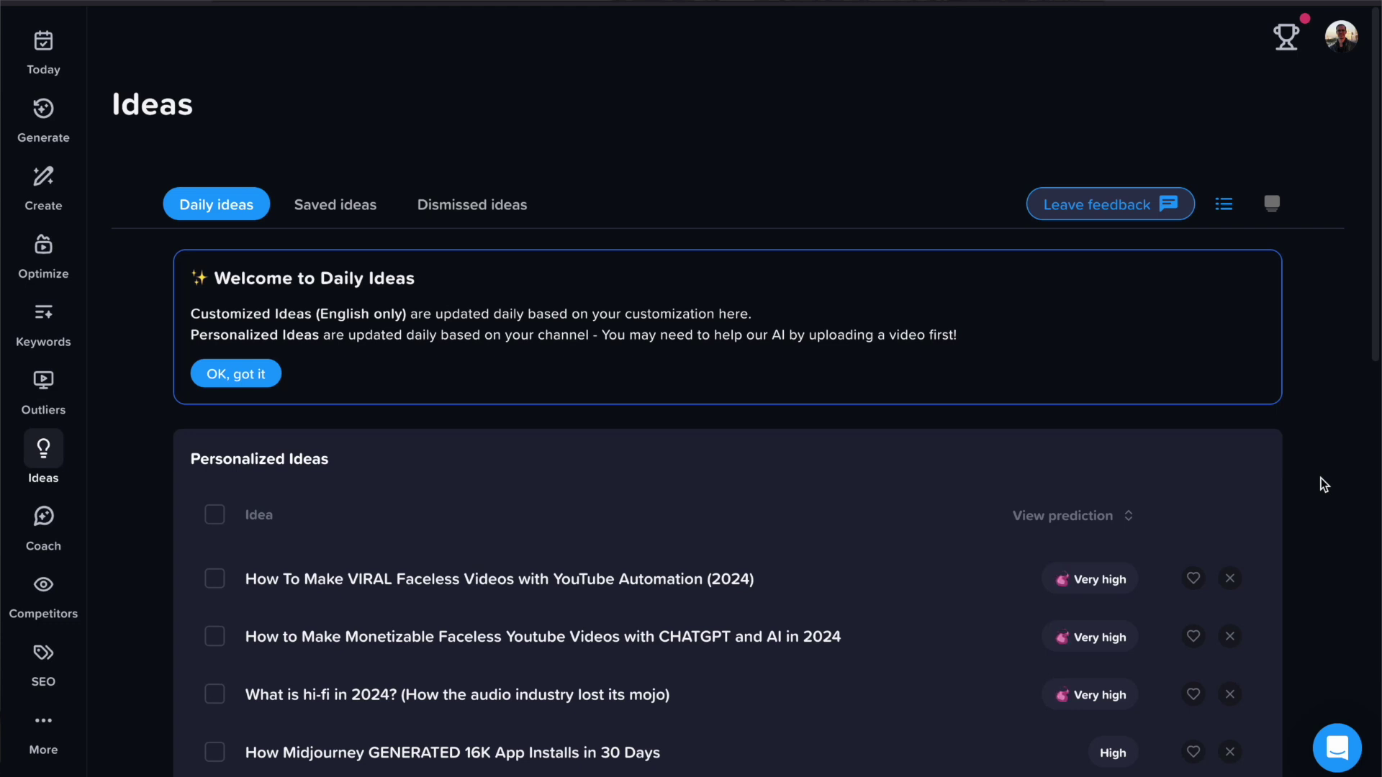
{"action": "scroll", "coordinate": [1320, 484], "scroll_direction": "down", "scroll_amount": 5}
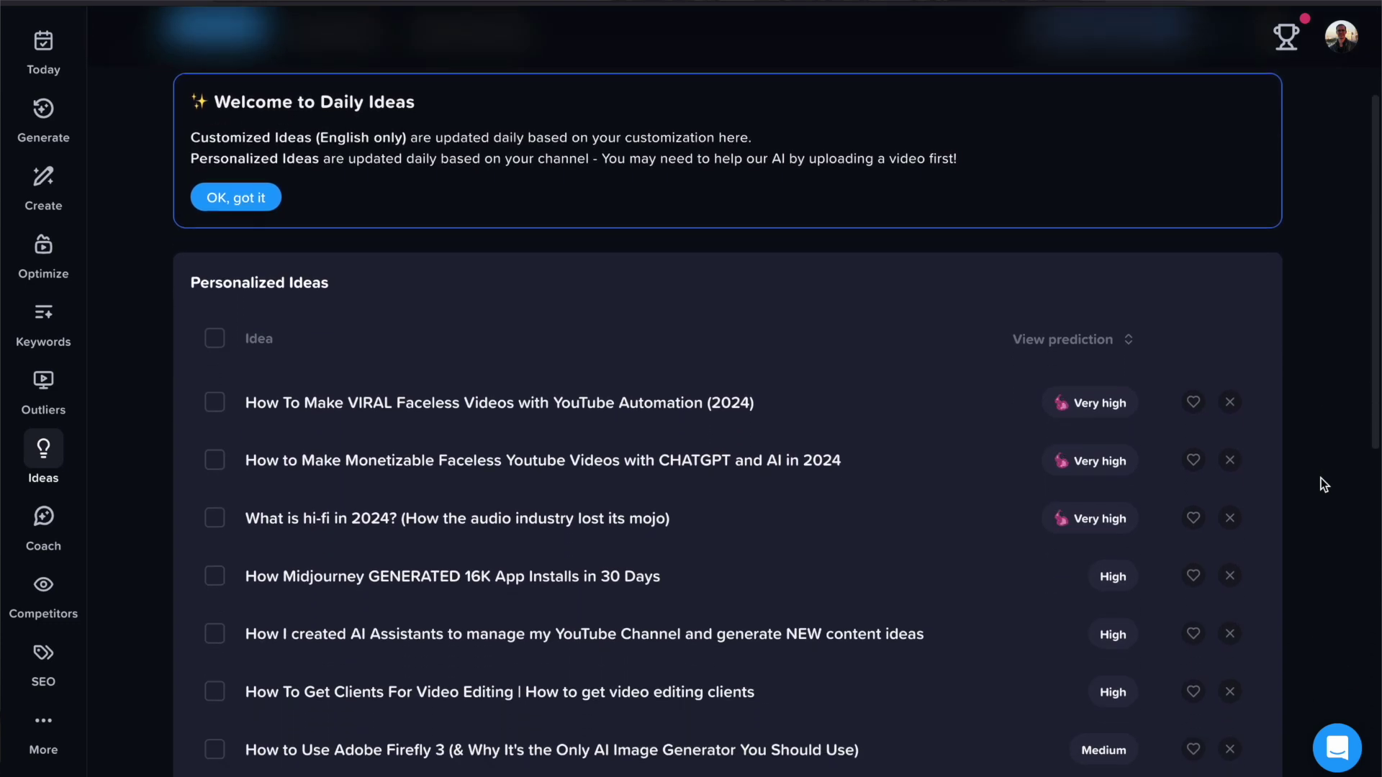
{"action": "scroll", "coordinate": [1323, 483], "scroll_direction": "down", "scroll_amount": 2}
{"action": "scroll", "coordinate": [1323, 483], "scroll_direction": "down", "scroll_amount": 1}
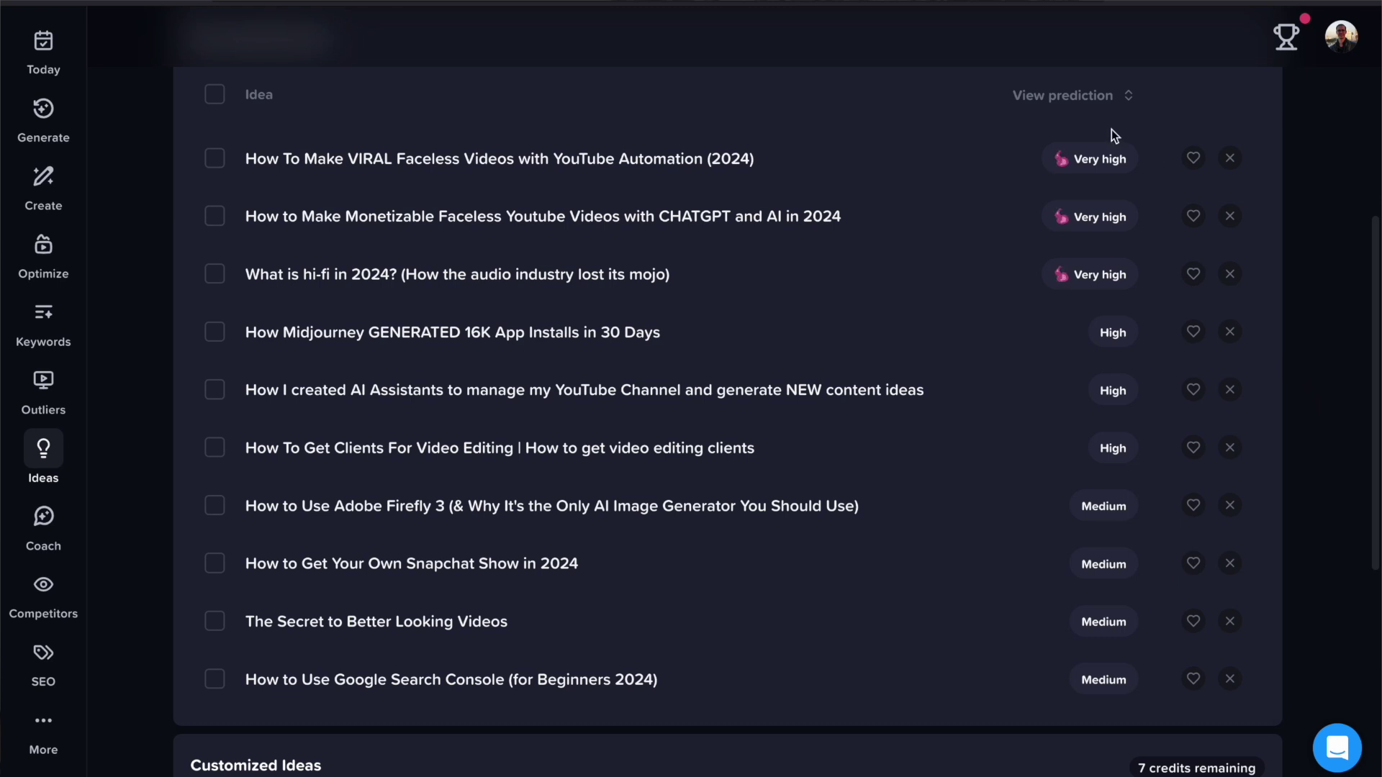
{"action": "scroll", "coordinate": [1304, 319], "scroll_direction": "up", "scroll_amount": 2}
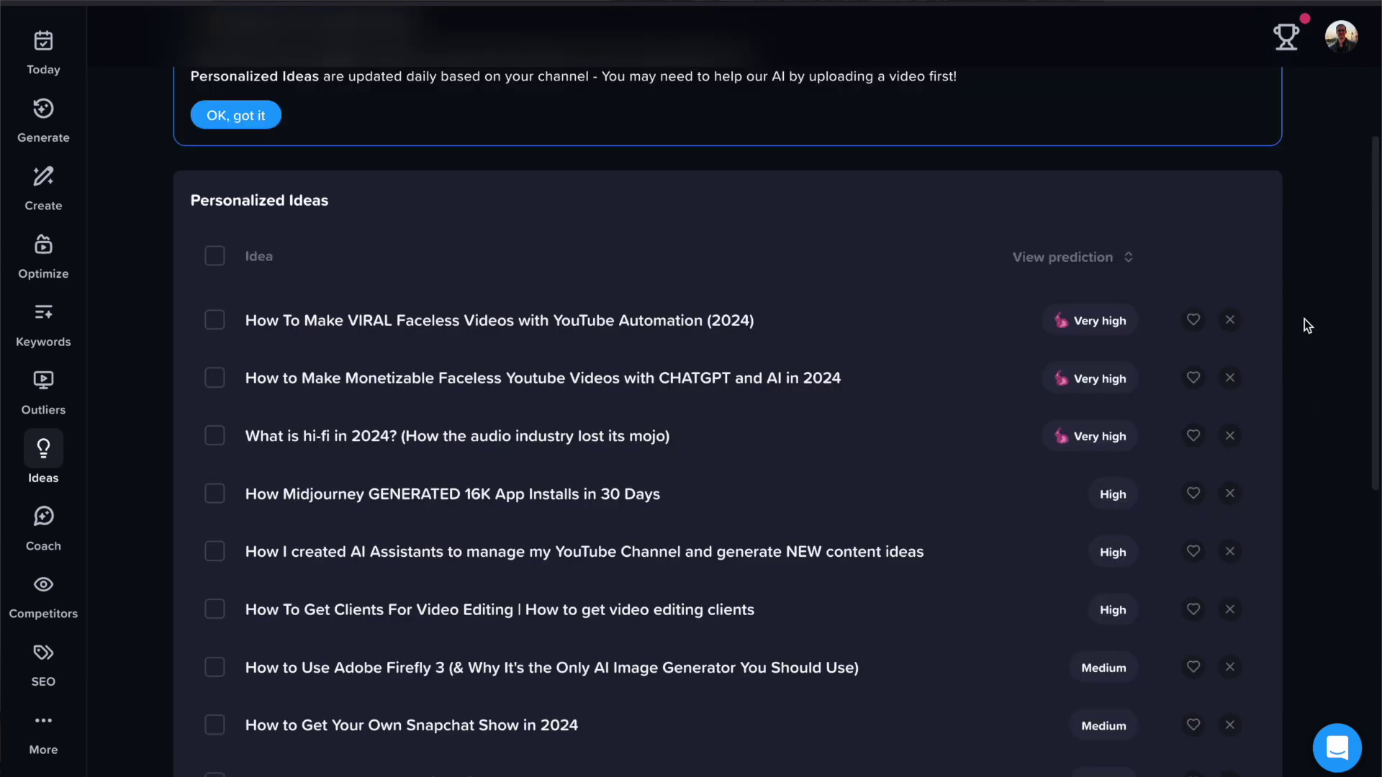
{"action": "scroll", "coordinate": [1304, 318], "scroll_direction": "down", "scroll_amount": 1}
{"action": "scroll", "coordinate": [1304, 323], "scroll_direction": "down", "scroll_amount": 1}
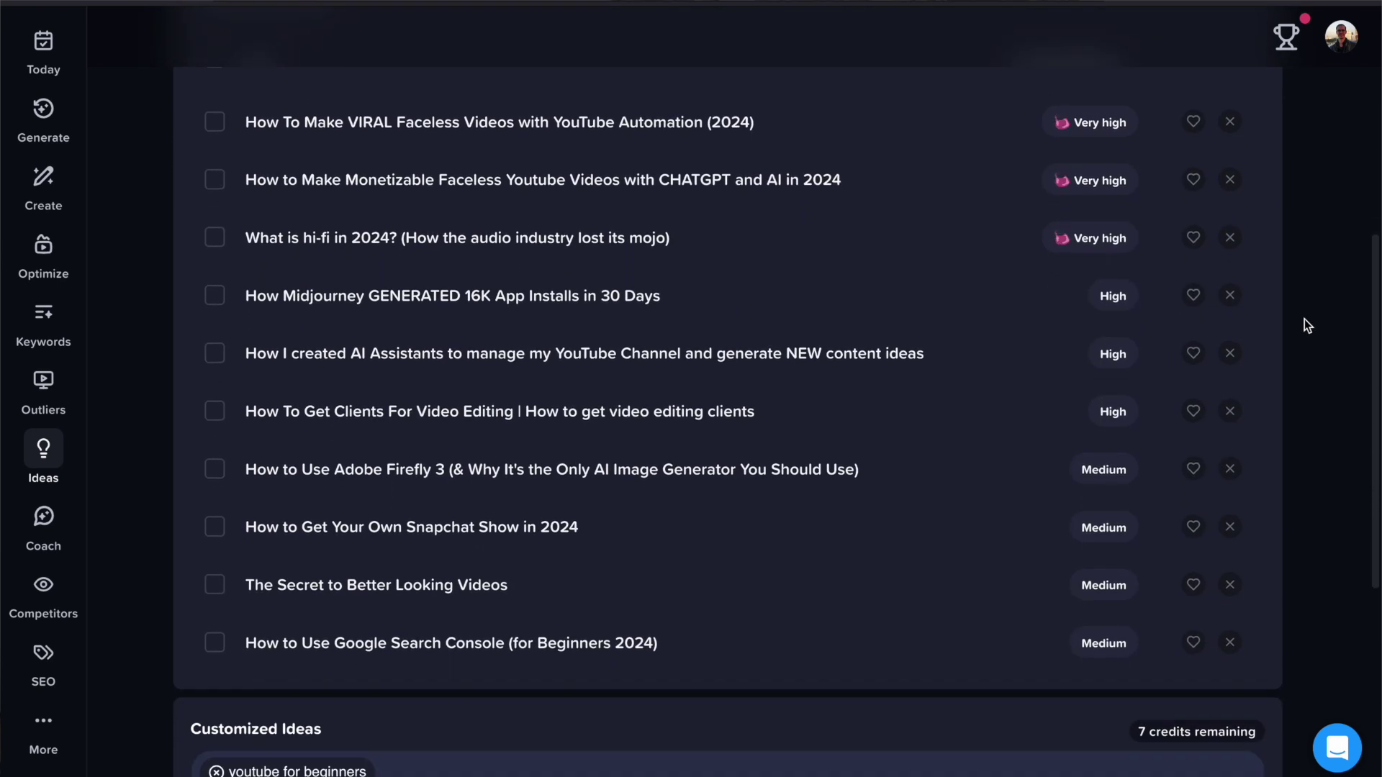
{"action": "left_click", "coordinate": [1193, 122]}
{"action": "scroll", "coordinate": [639, 306], "scroll_direction": "up", "scroll_amount": 3}
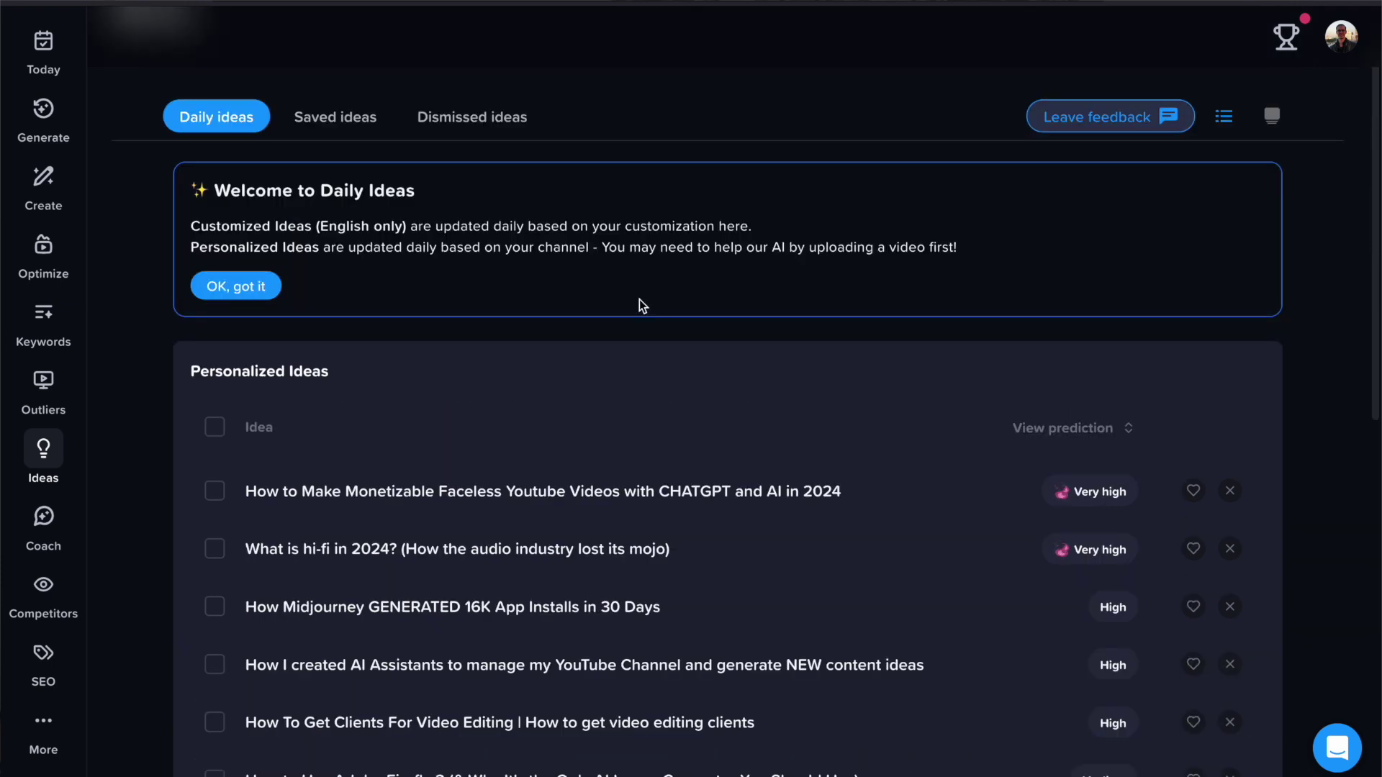
{"action": "left_click", "coordinate": [324, 117]}
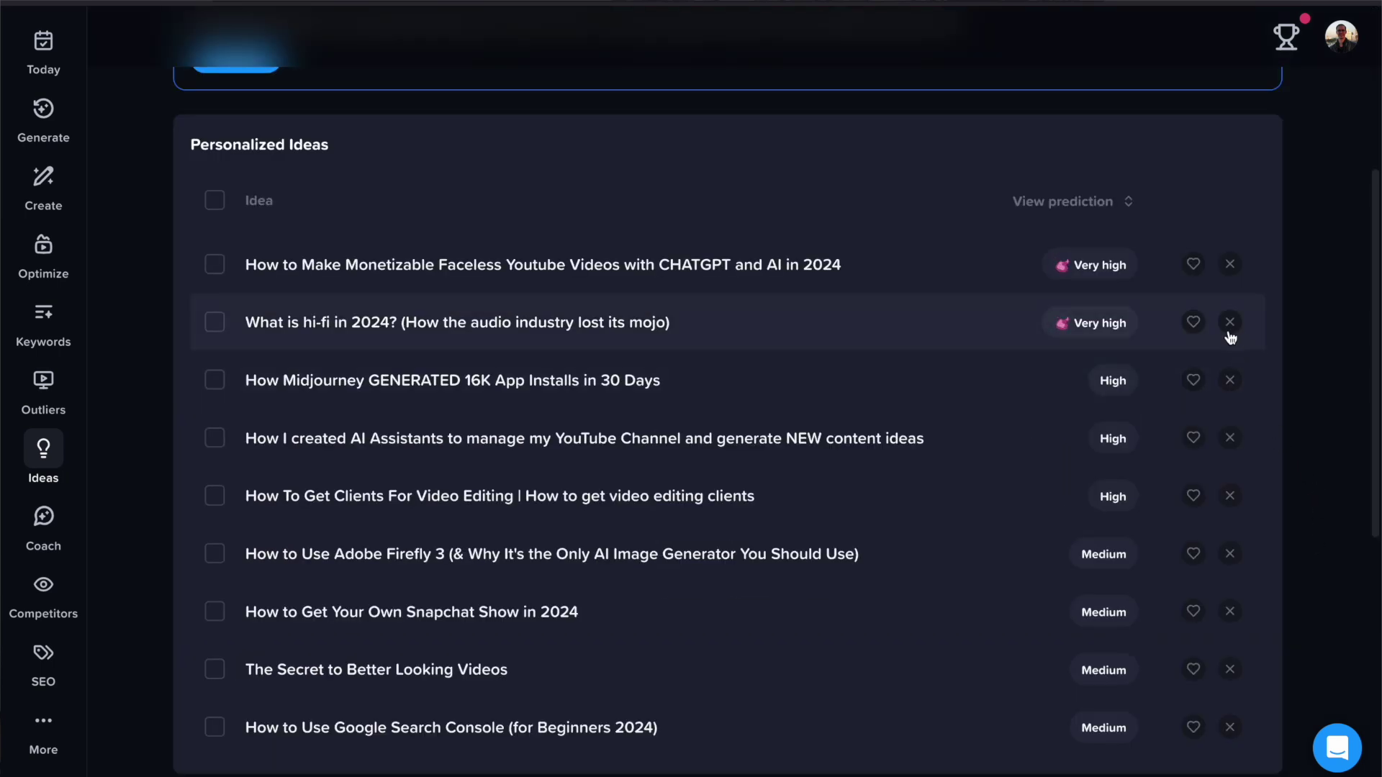
{"action": "scroll", "coordinate": [1279, 399], "scroll_direction": "down", "scroll_amount": 1}
{"action": "scroll", "coordinate": [1278, 399], "scroll_direction": "down", "scroll_amount": 1}
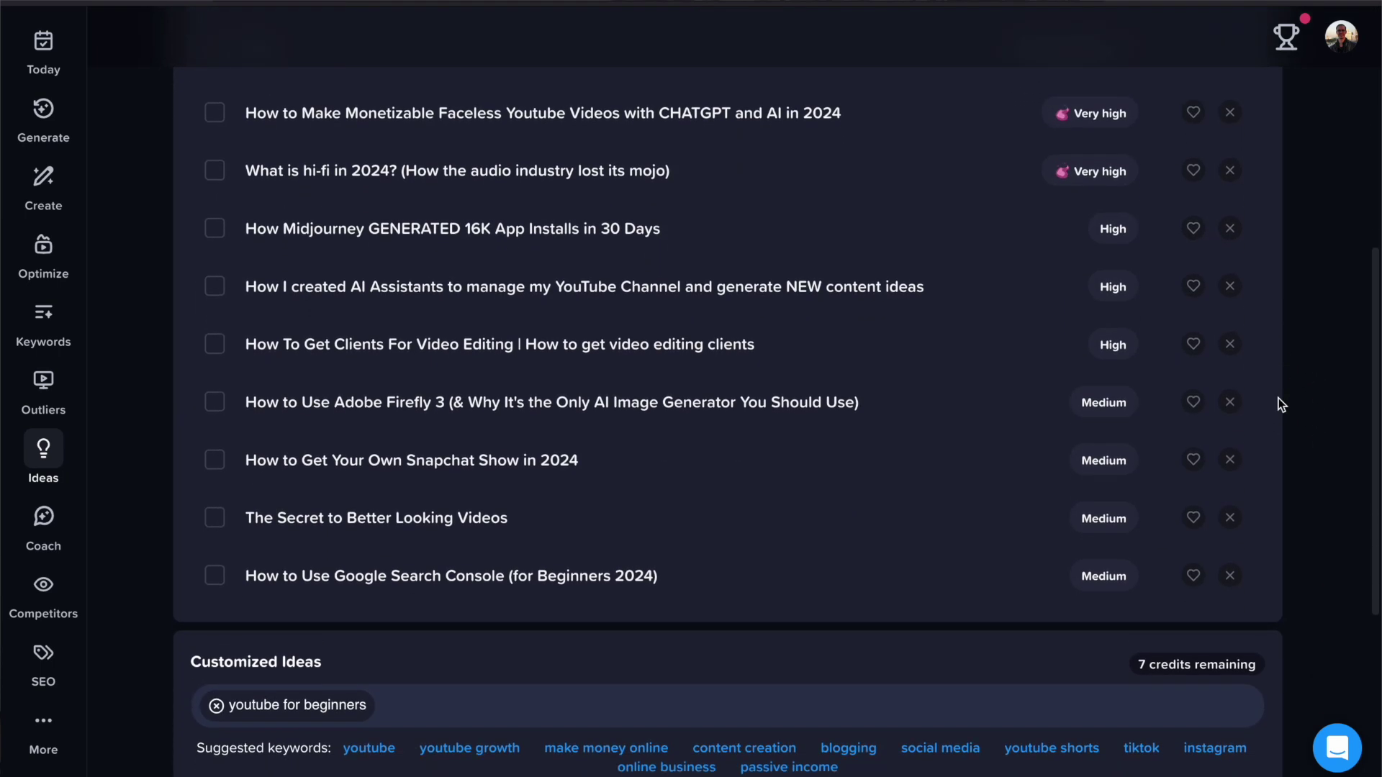
{"action": "scroll", "coordinate": [1279, 398], "scroll_direction": "down", "scroll_amount": 1}
{"action": "scroll", "coordinate": [1278, 398], "scroll_direction": "down", "scroll_amount": 1}
{"action": "scroll", "coordinate": [1279, 404], "scroll_direction": "down", "scroll_amount": 2}
{"action": "scroll", "coordinate": [1278, 404], "scroll_direction": "down", "scroll_amount": 1}
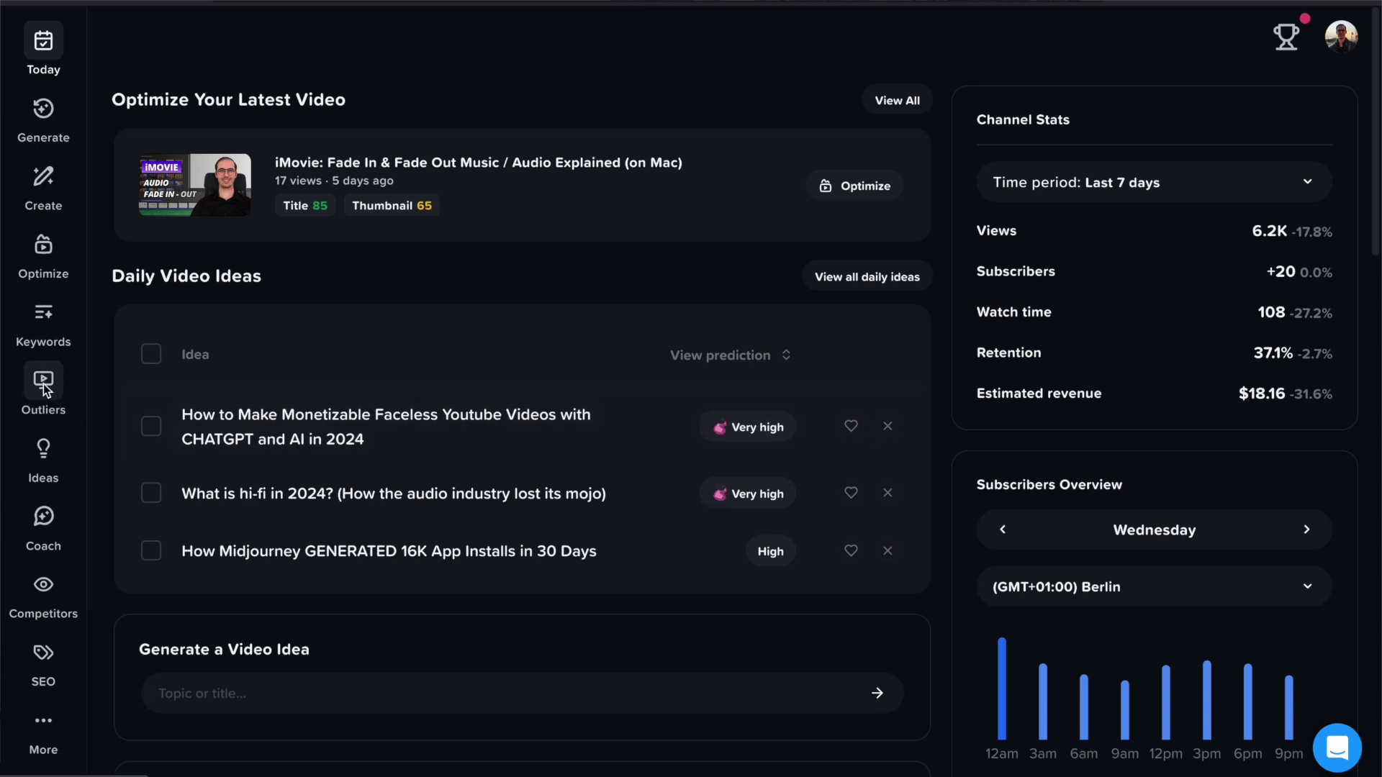
Step: Go to the Outliers page and browse the beginner video-editing outlier videos
{"action": "left_click", "coordinate": [45, 390]}
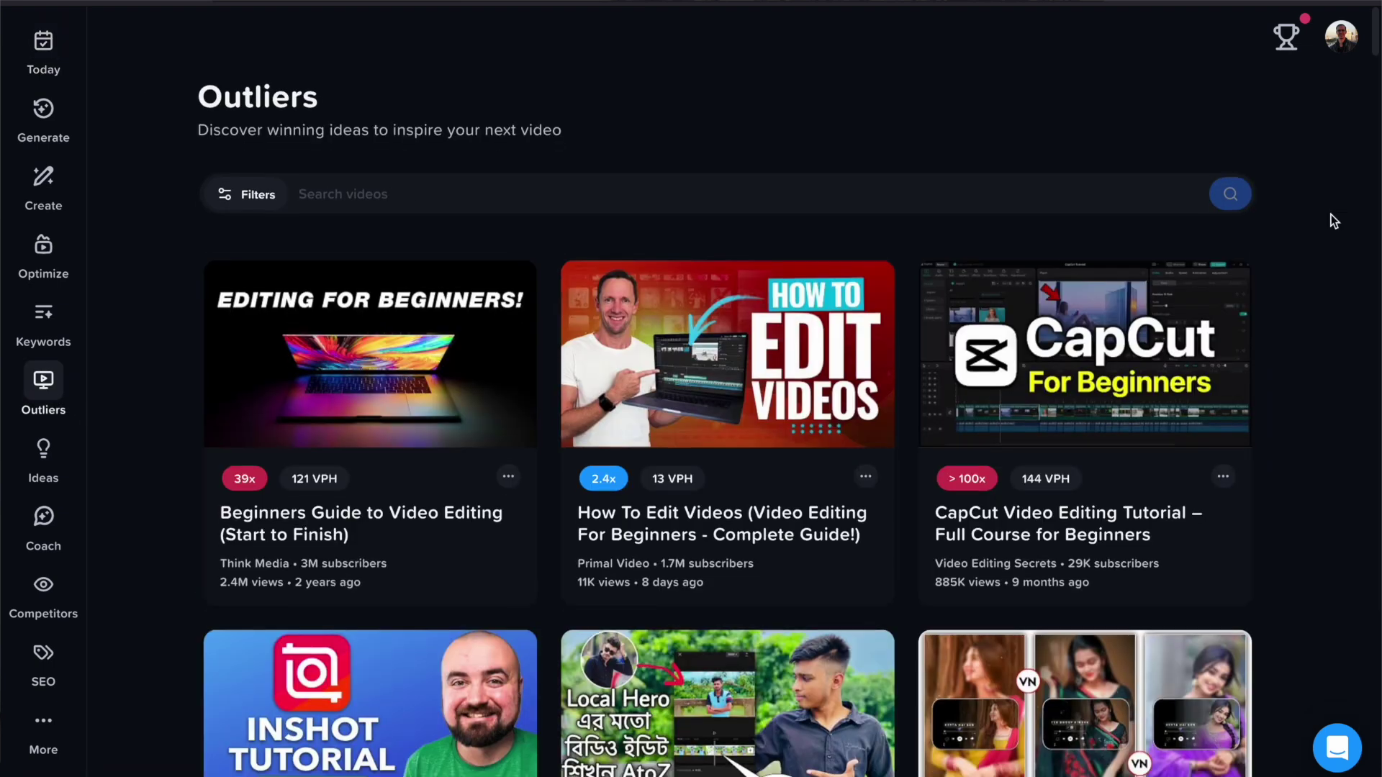
{"action": "scroll", "coordinate": [1331, 220], "scroll_direction": "down", "scroll_amount": 3}
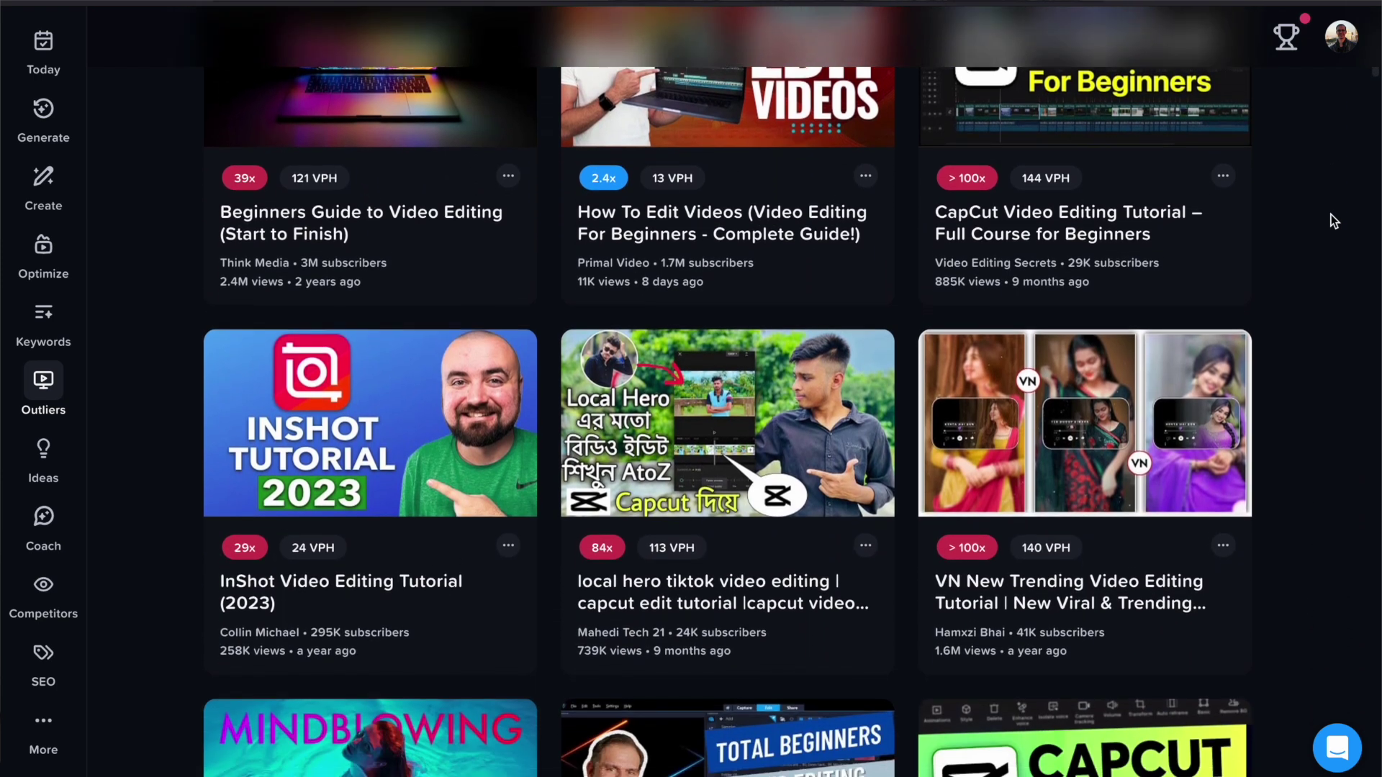
{"action": "scroll", "coordinate": [1331, 220], "scroll_direction": "down", "scroll_amount": 1}
{"action": "scroll", "coordinate": [1331, 220], "scroll_direction": "down", "scroll_amount": 1}
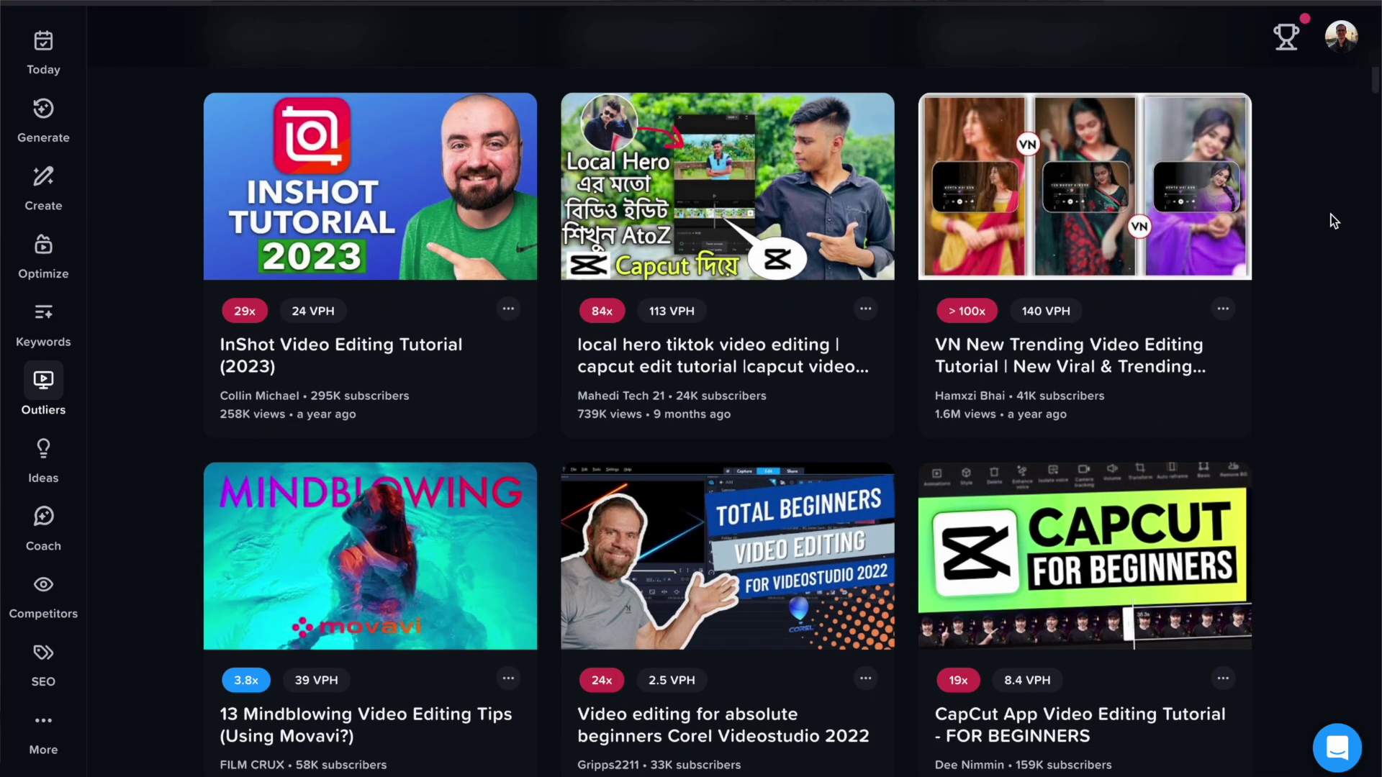
{"action": "scroll", "coordinate": [1331, 215], "scroll_direction": "down", "scroll_amount": 1}
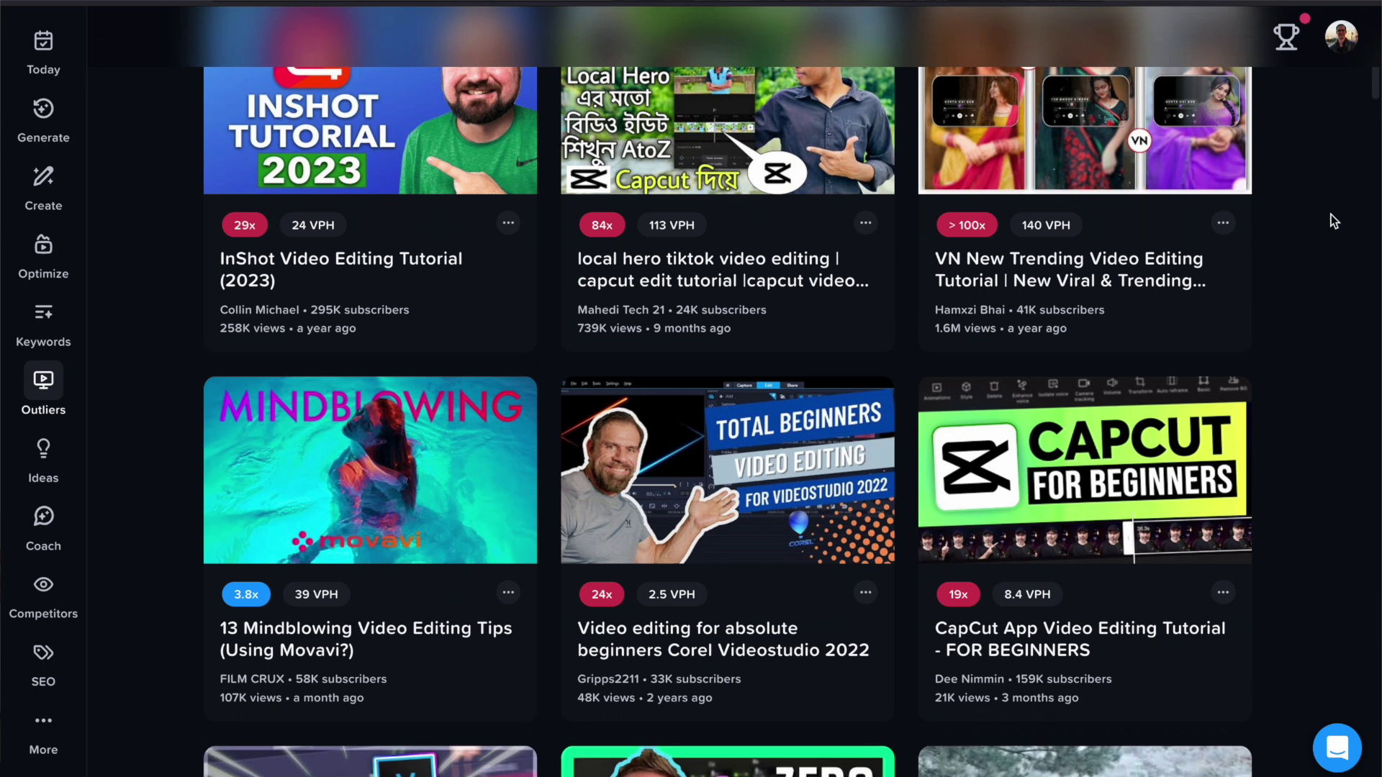
{"action": "scroll", "coordinate": [1121, 257], "scroll_direction": "up", "scroll_amount": 5}
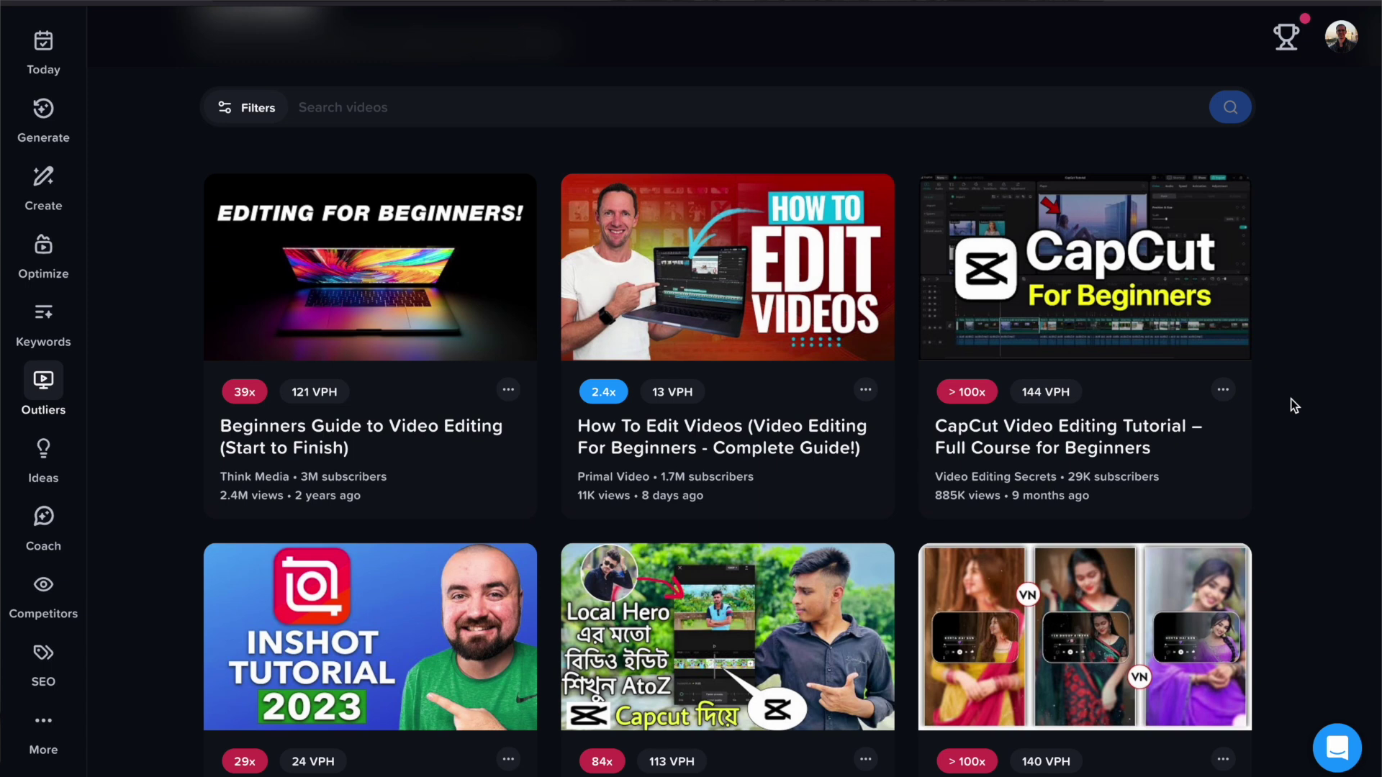
{"action": "scroll", "coordinate": [1293, 404], "scroll_direction": "down", "scroll_amount": 2}
{"action": "scroll", "coordinate": [1293, 404], "scroll_direction": "down", "scroll_amount": 2}
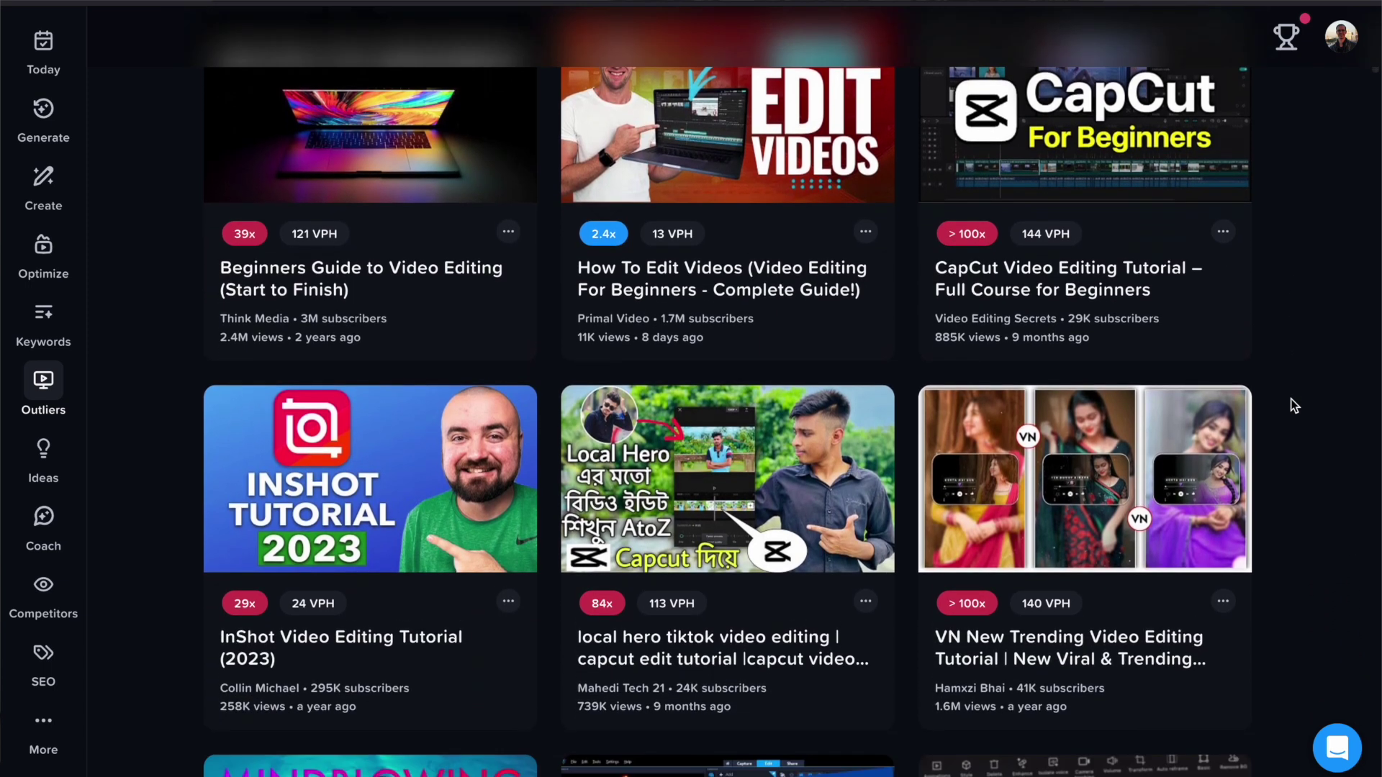
{"action": "scroll", "coordinate": [1294, 405], "scroll_direction": "down", "scroll_amount": 1}
{"action": "scroll", "coordinate": [1293, 404], "scroll_direction": "down", "scroll_amount": 1}
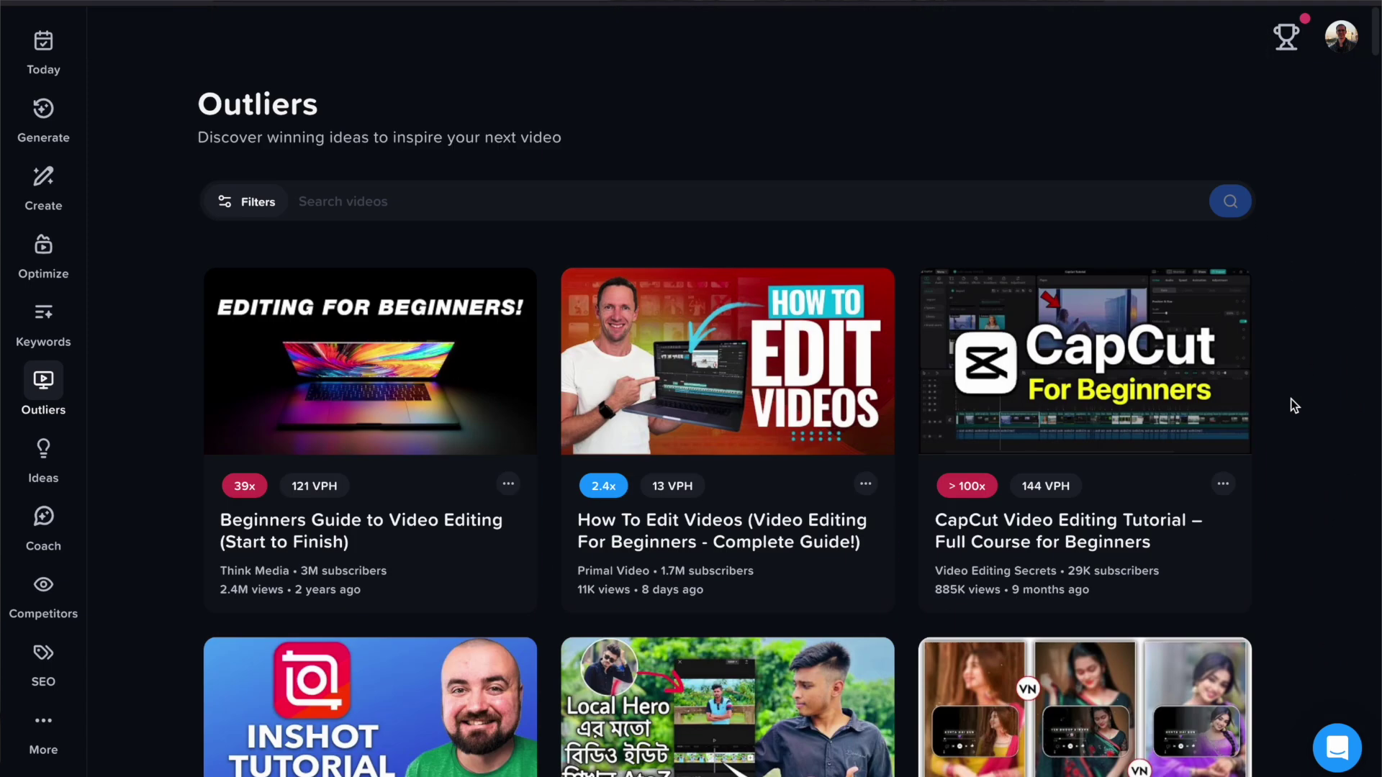
{"action": "left_click", "coordinate": [259, 201]}
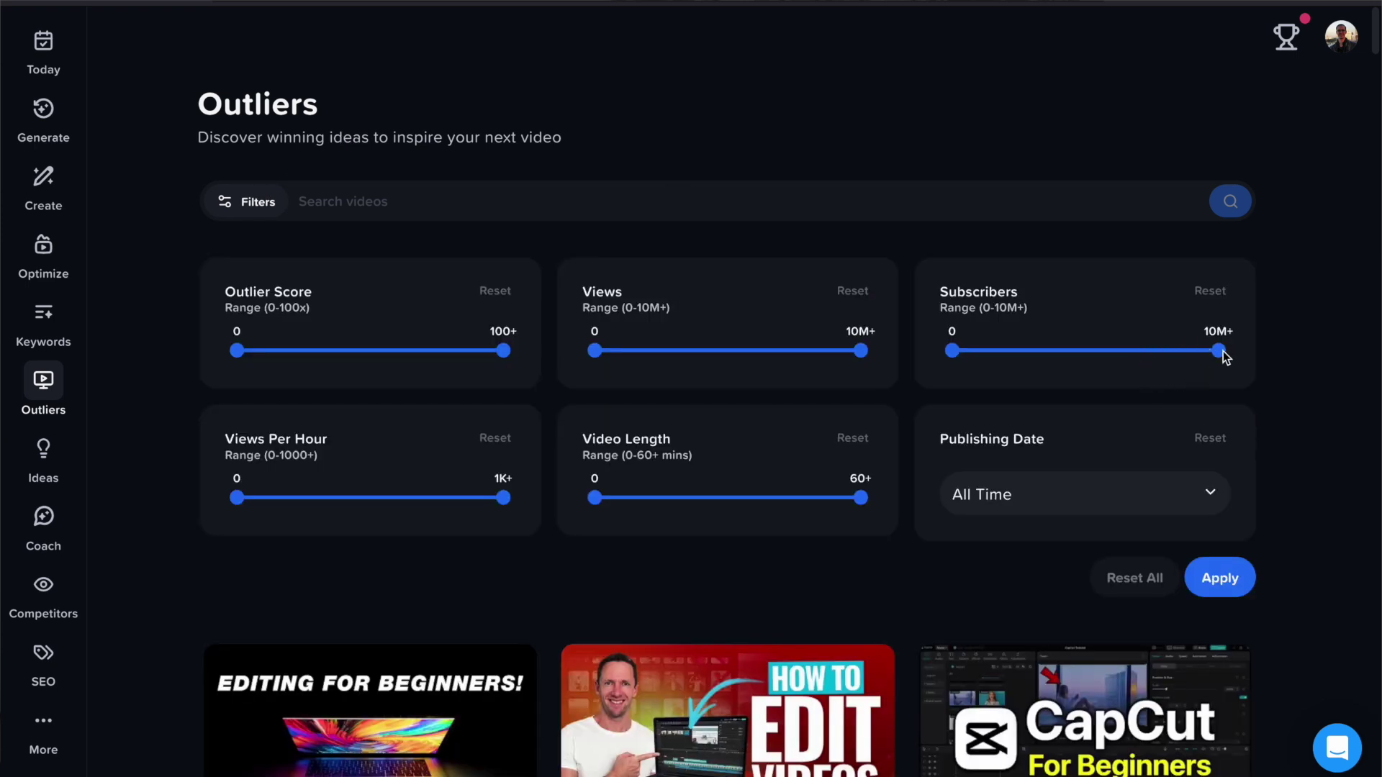
{"action": "left_click_drag", "start_coordinate": [1164, 352], "coordinate": [994, 357]}
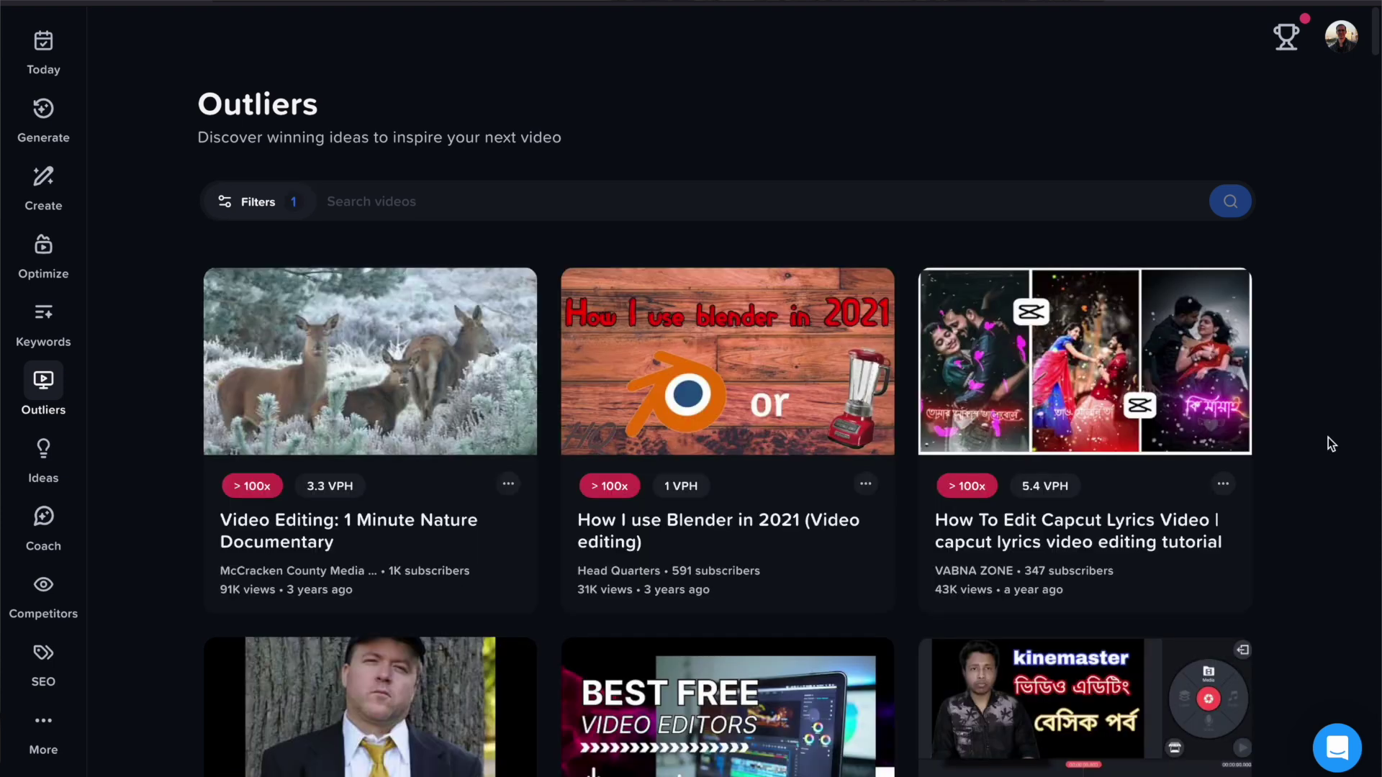
{"action": "scroll", "coordinate": [1328, 437], "scroll_direction": "down", "scroll_amount": 1}
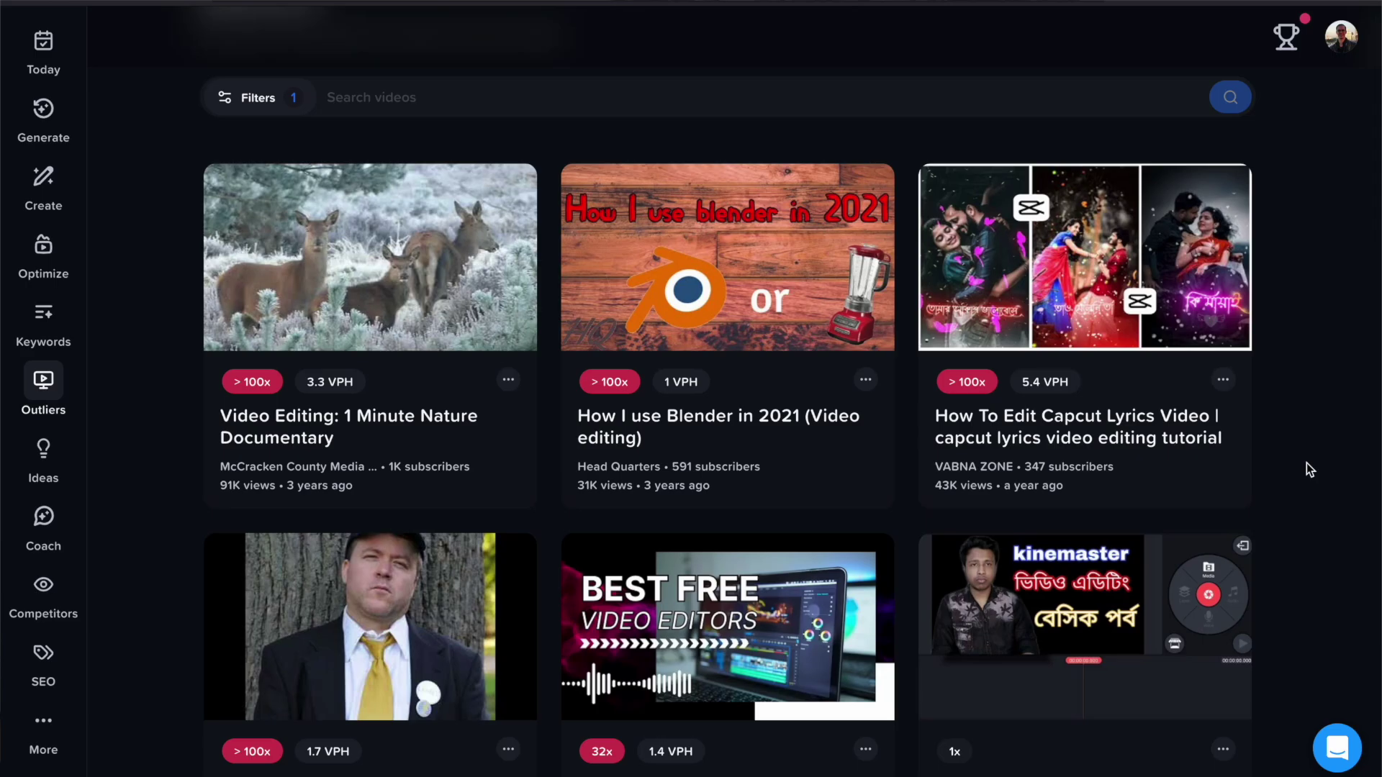
{"action": "scroll", "coordinate": [1306, 468], "scroll_direction": "down", "scroll_amount": 3}
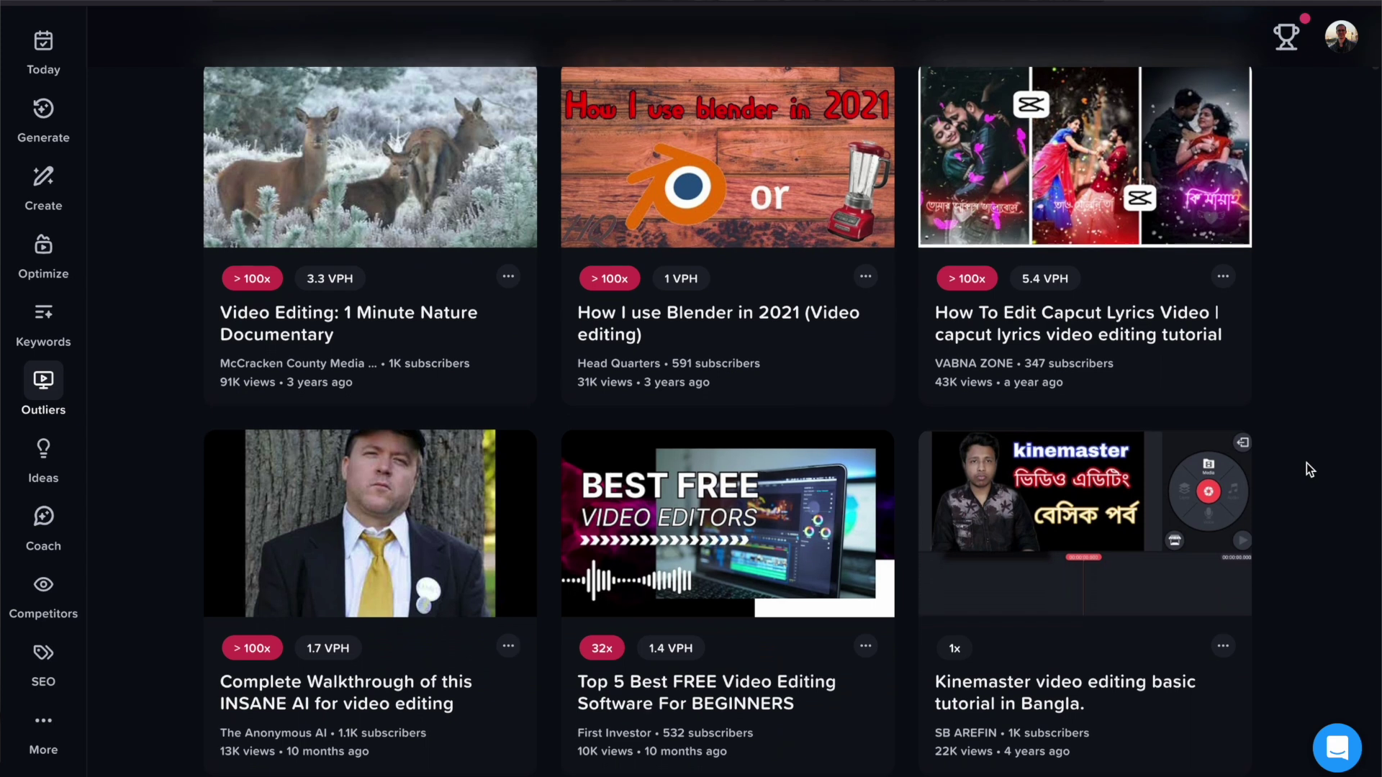
{"action": "scroll", "coordinate": [1306, 469], "scroll_direction": "down", "scroll_amount": 2}
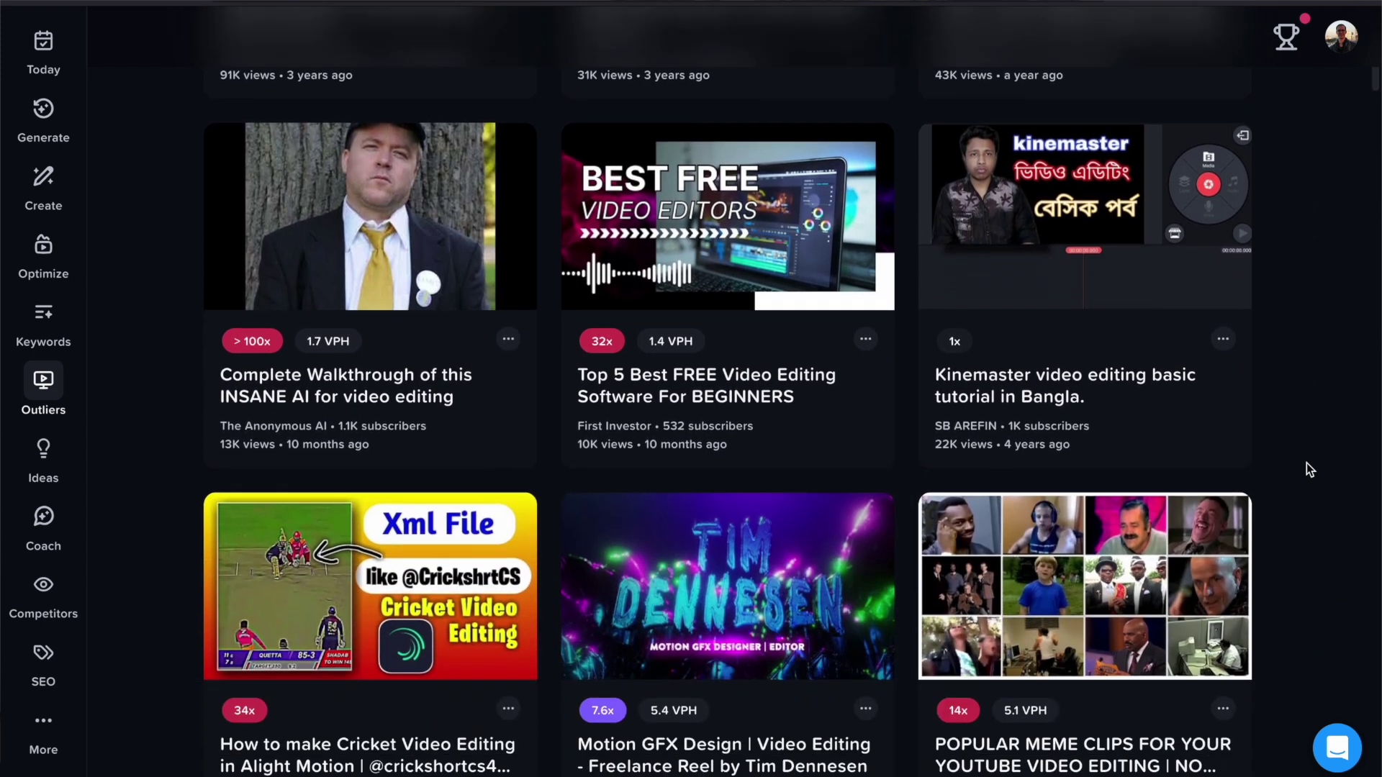
{"action": "scroll", "coordinate": [1307, 469], "scroll_direction": "down", "scroll_amount": 1}
{"action": "scroll", "coordinate": [1306, 469], "scroll_direction": "down", "scroll_amount": 1}
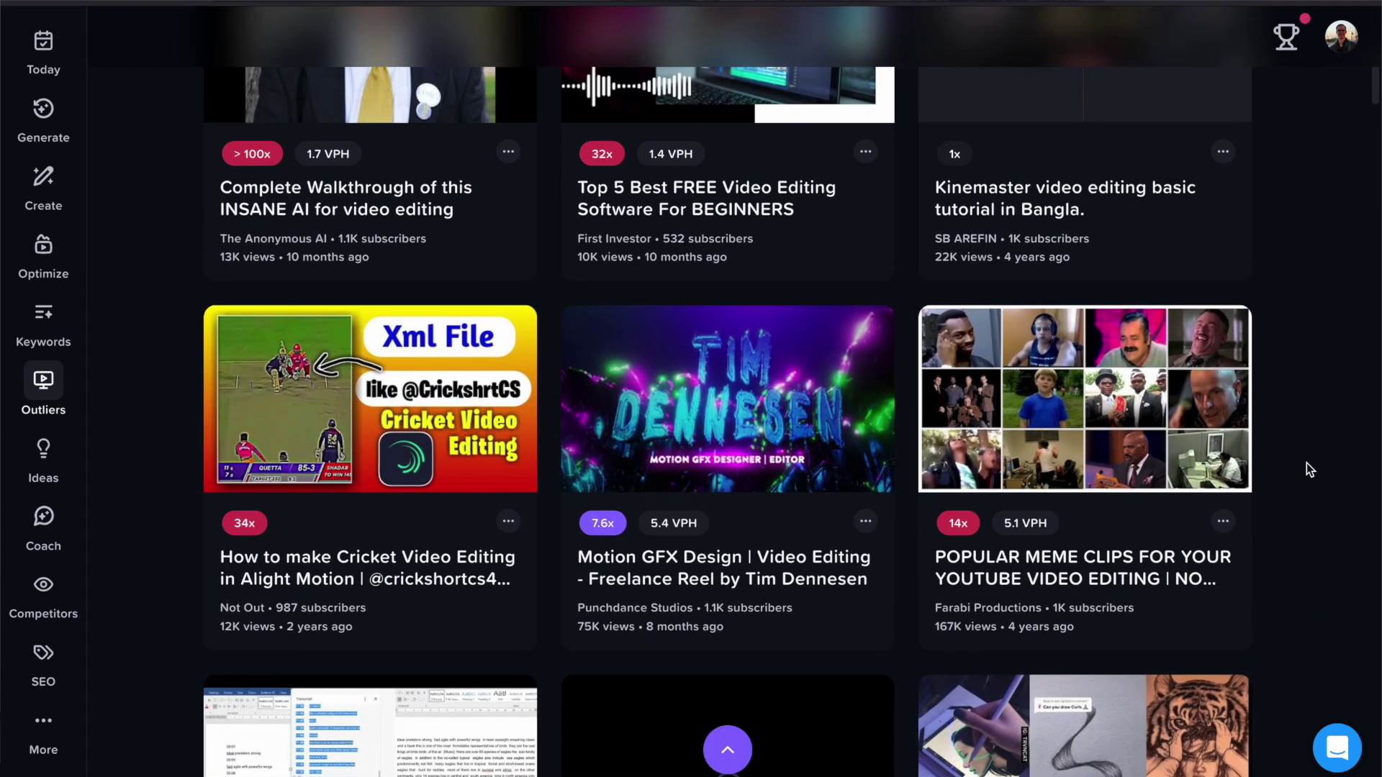
{"action": "scroll", "coordinate": [1306, 469], "scroll_direction": "down", "scroll_amount": 2}
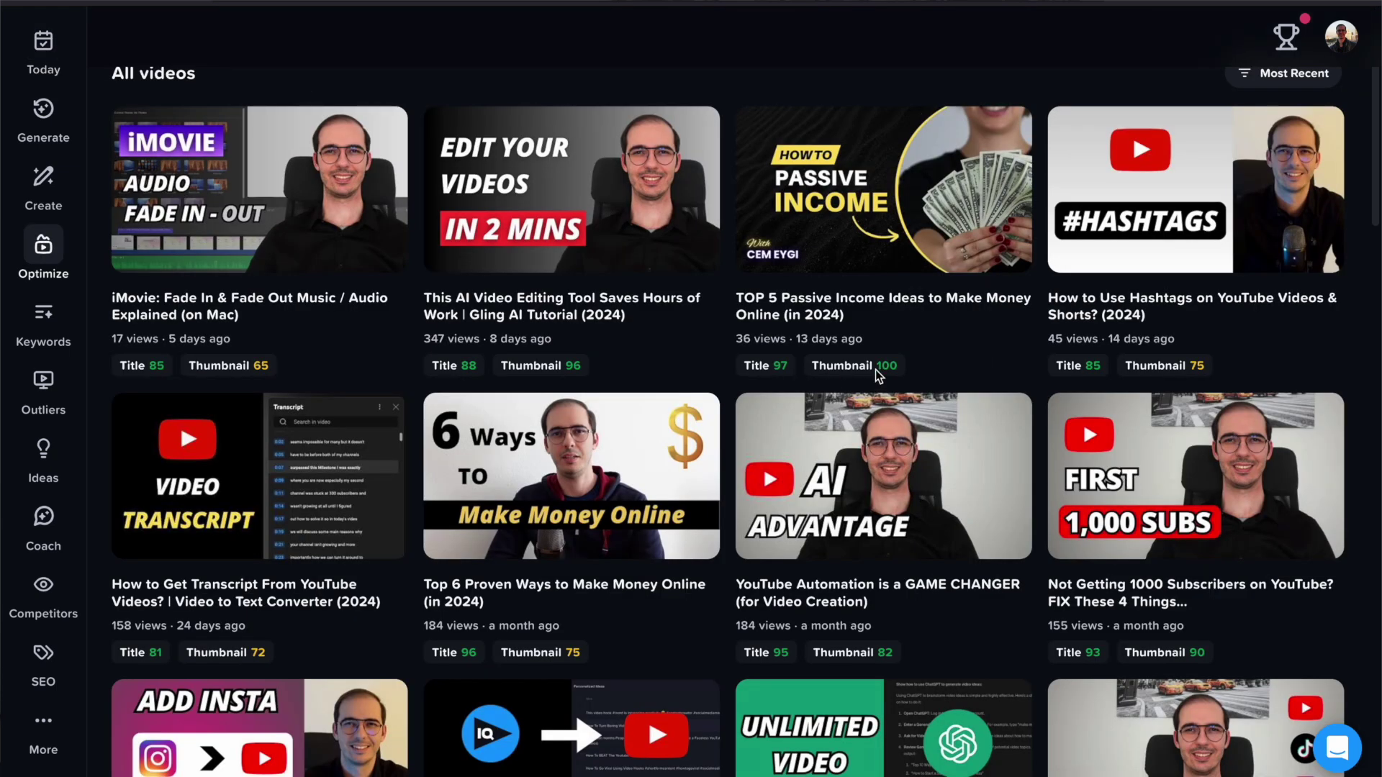
{"action": "scroll", "coordinate": [975, 383], "scroll_direction": "down", "scroll_amount": 3}
{"action": "scroll", "coordinate": [975, 389], "scroll_direction": "down", "scroll_amount": 2}
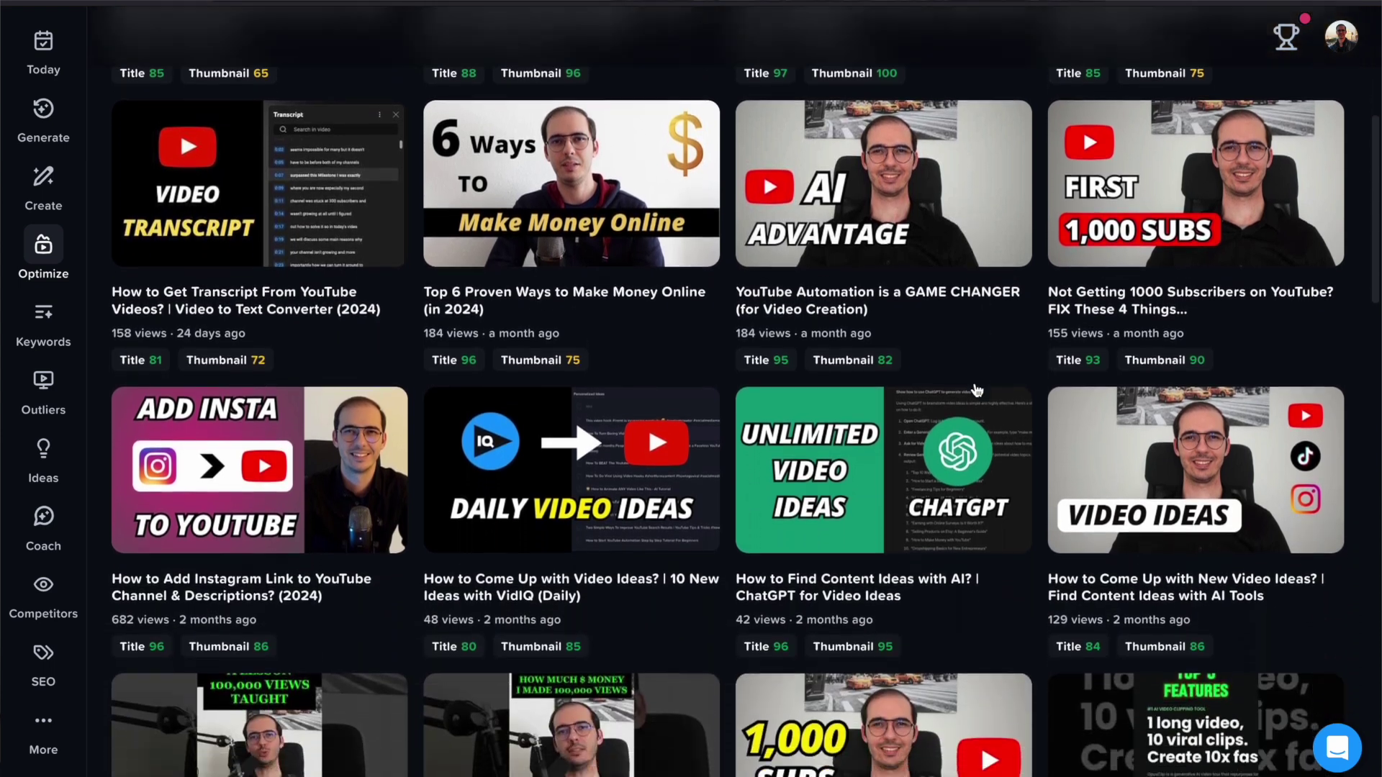
{"action": "scroll", "coordinate": [975, 389], "scroll_direction": "down", "scroll_amount": 2}
{"action": "scroll", "coordinate": [974, 390], "scroll_direction": "down", "scroll_amount": 1}
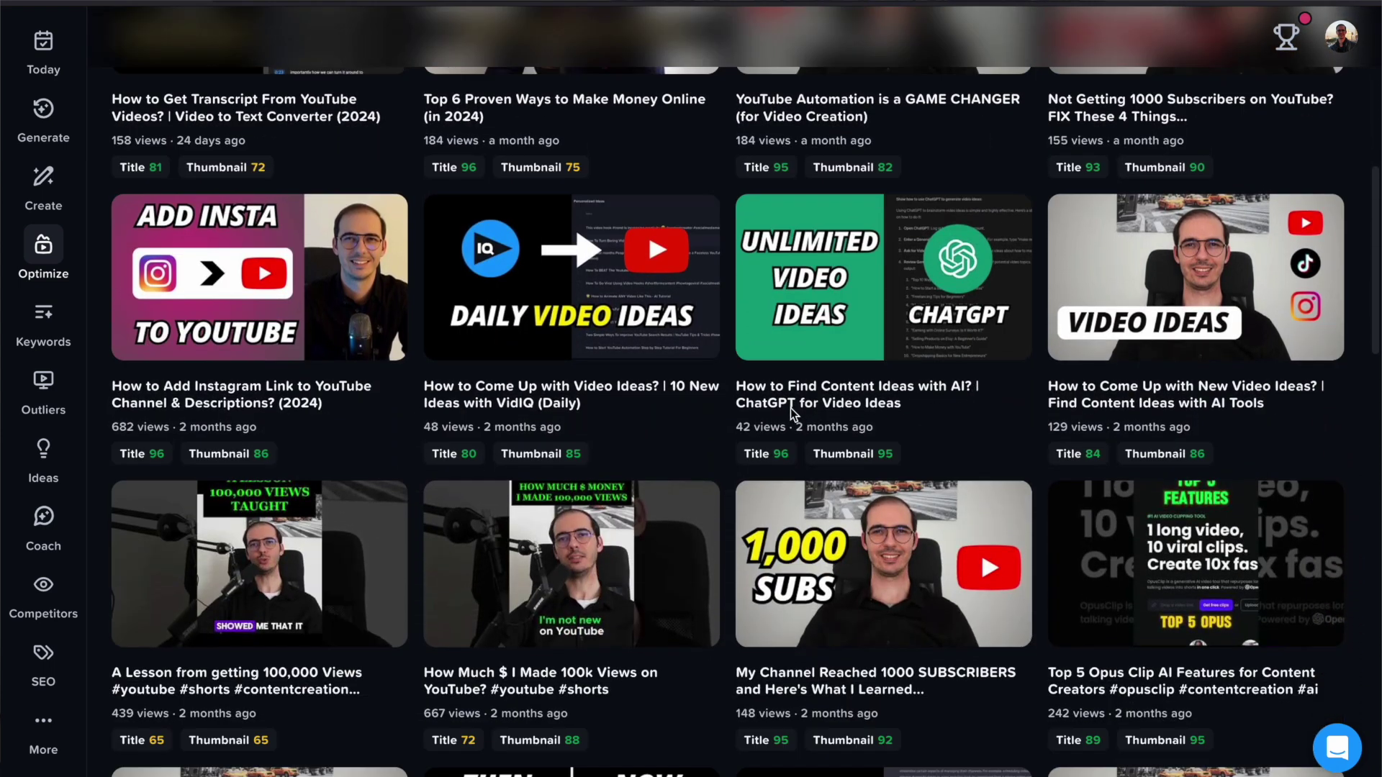
Step: Review 'How to Come Up with New Video Ideas?': title feedback, Emotional Triggers, then thumbnail
{"action": "left_click", "coordinate": [1201, 293]}
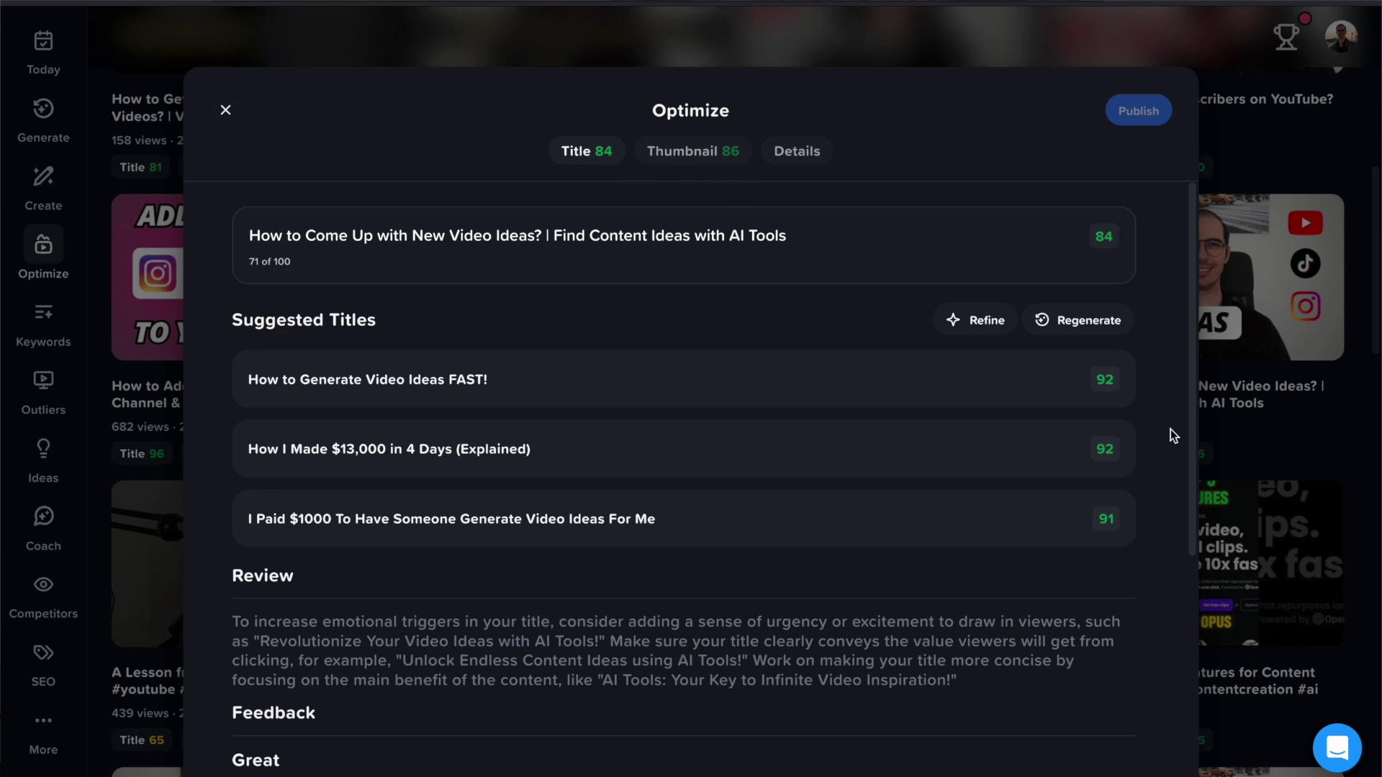
{"action": "scroll", "coordinate": [1171, 429], "scroll_direction": "down", "scroll_amount": 1}
{"action": "scroll", "coordinate": [1170, 428], "scroll_direction": "down", "scroll_amount": 1}
{"action": "scroll", "coordinate": [1170, 428], "scroll_direction": "down", "scroll_amount": 2}
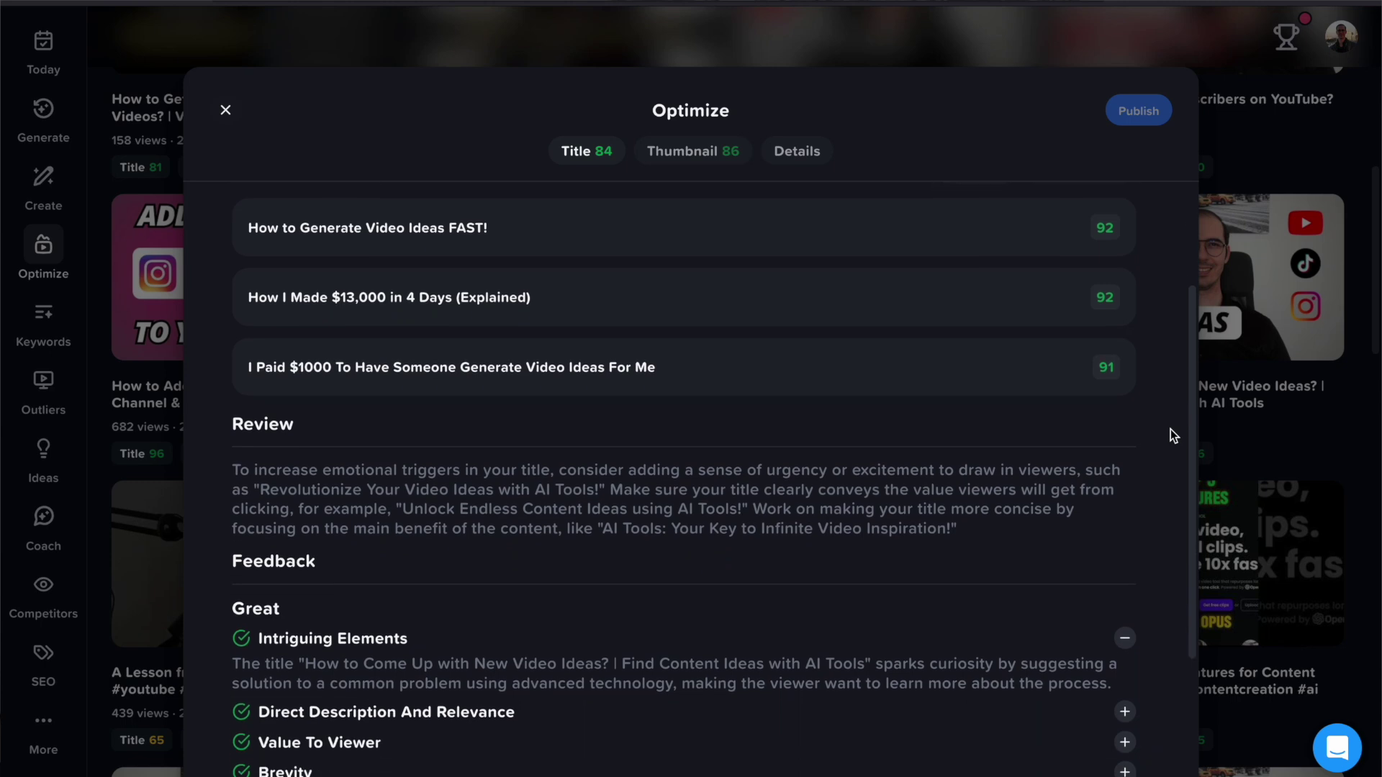
{"action": "scroll", "coordinate": [1170, 429], "scroll_direction": "down", "scroll_amount": 2}
{"action": "scroll", "coordinate": [1171, 435], "scroll_direction": "down", "scroll_amount": 2}
{"action": "scroll", "coordinate": [1170, 435], "scroll_direction": "up", "scroll_amount": 7}
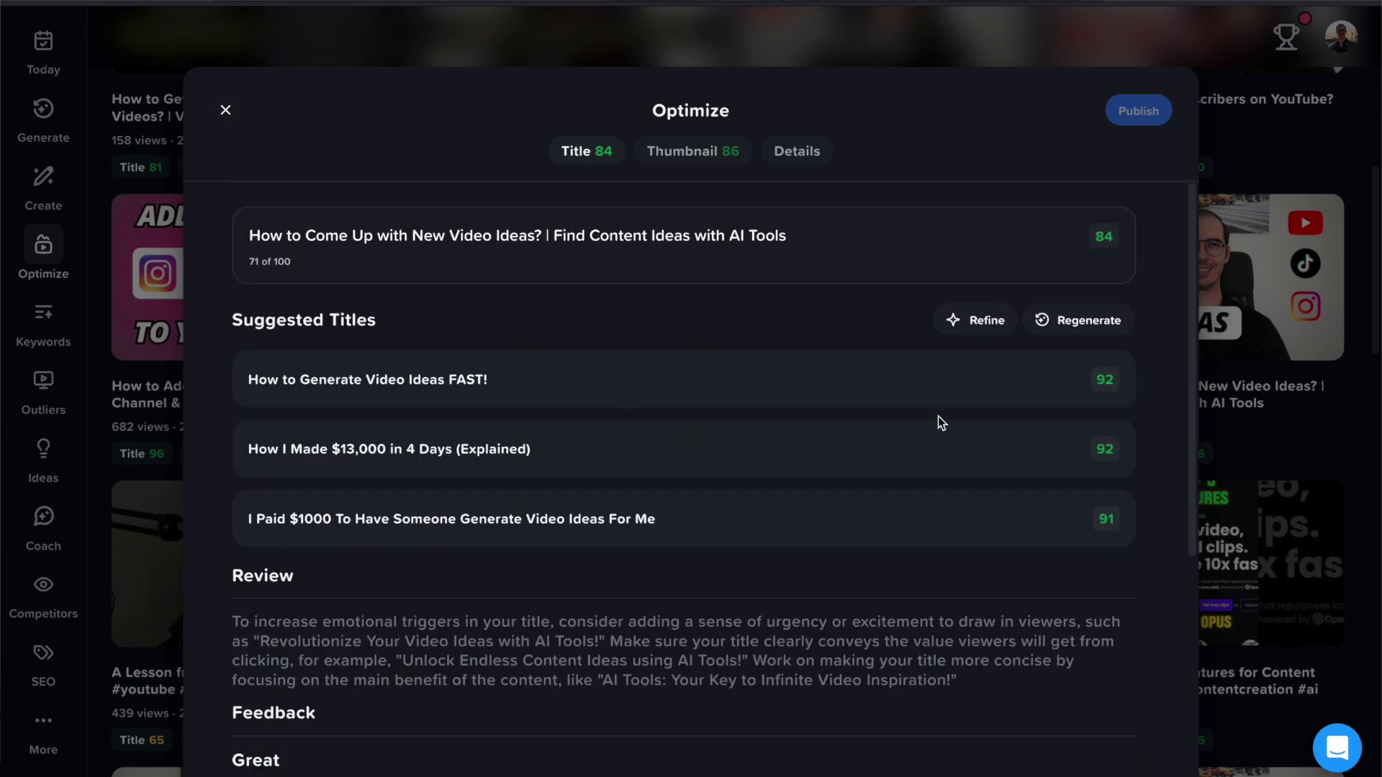
{"action": "scroll", "coordinate": [861, 408], "scroll_direction": "down", "scroll_amount": 2}
{"action": "scroll", "coordinate": [860, 407], "scroll_direction": "down", "scroll_amount": 2}
{"action": "scroll", "coordinate": [860, 408], "scroll_direction": "down", "scroll_amount": 2}
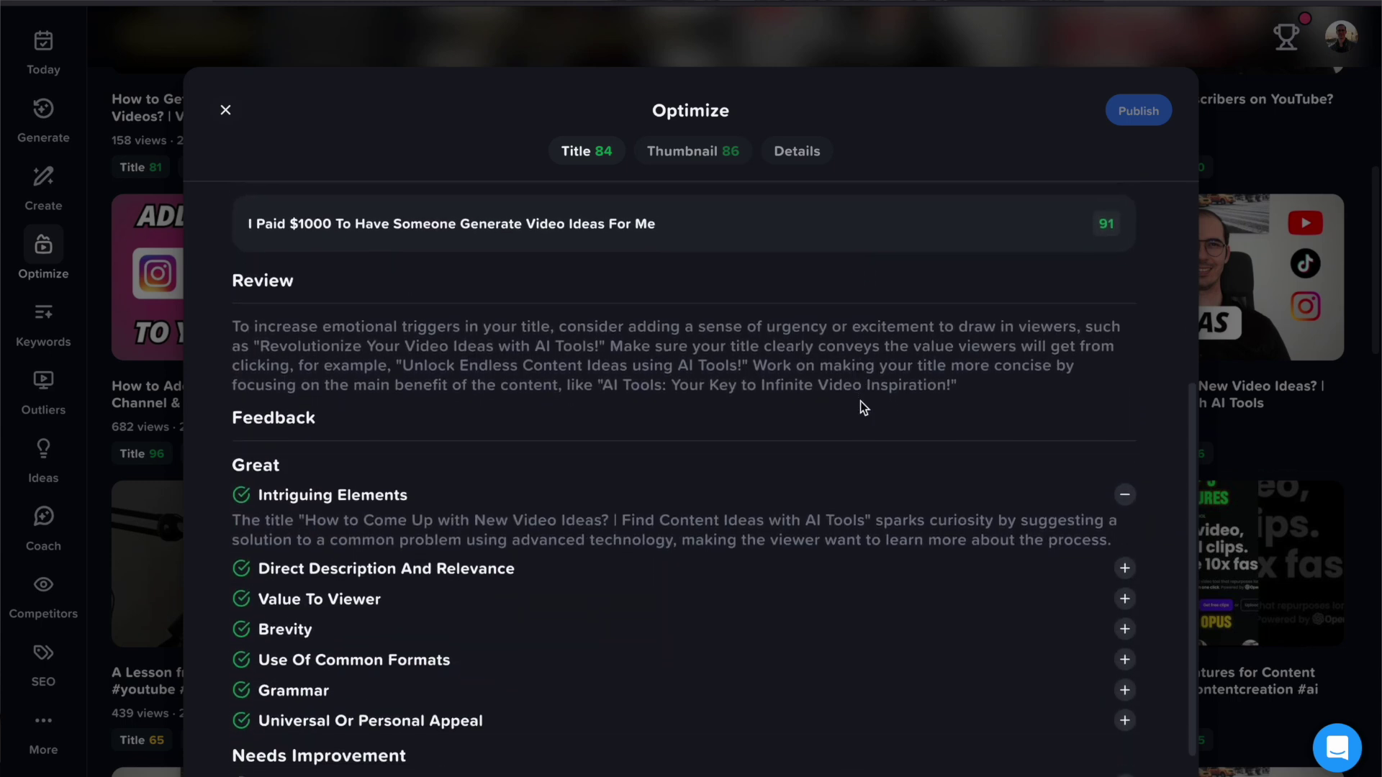
{"action": "scroll", "coordinate": [860, 407], "scroll_direction": "down", "scroll_amount": 1}
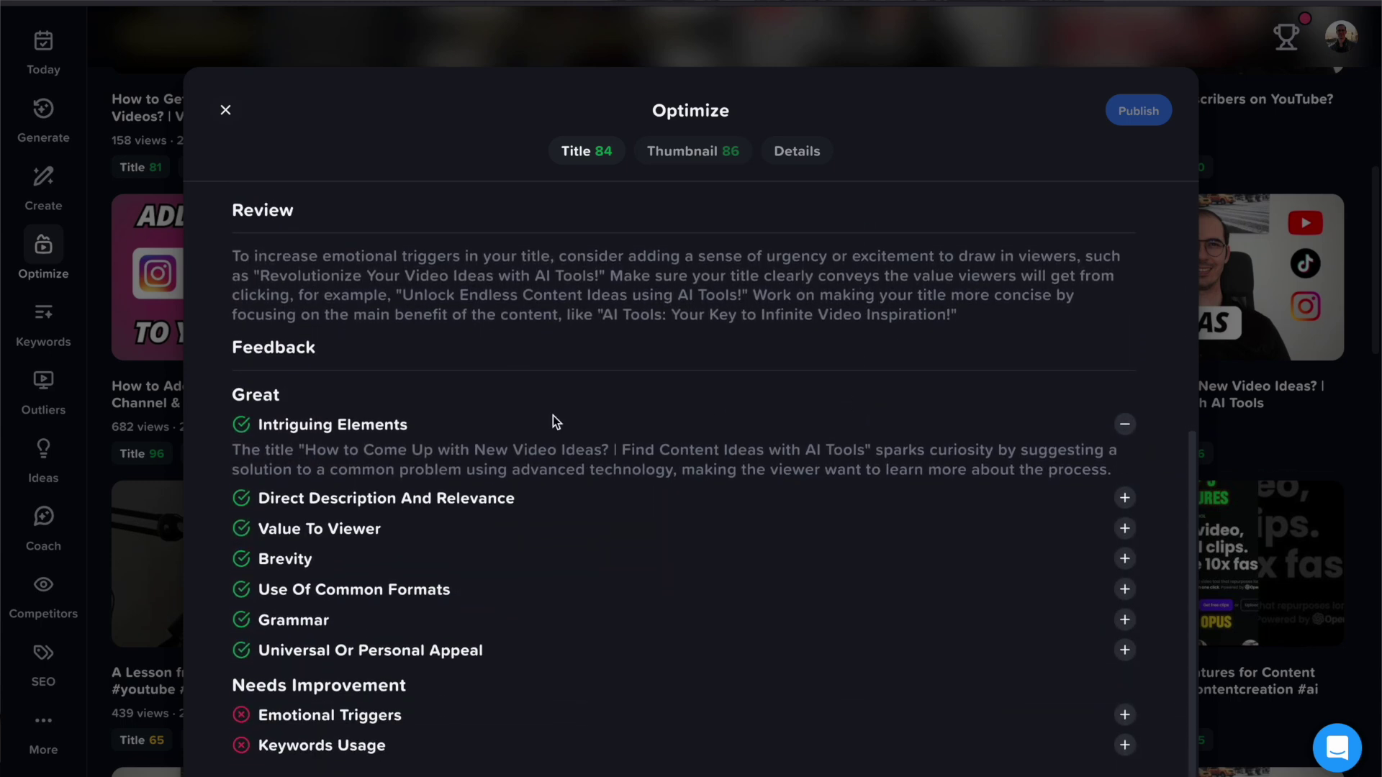
{"action": "left_click", "coordinate": [1123, 715]}
{"action": "scroll", "coordinate": [608, 633], "scroll_direction": "down", "scroll_amount": 2}
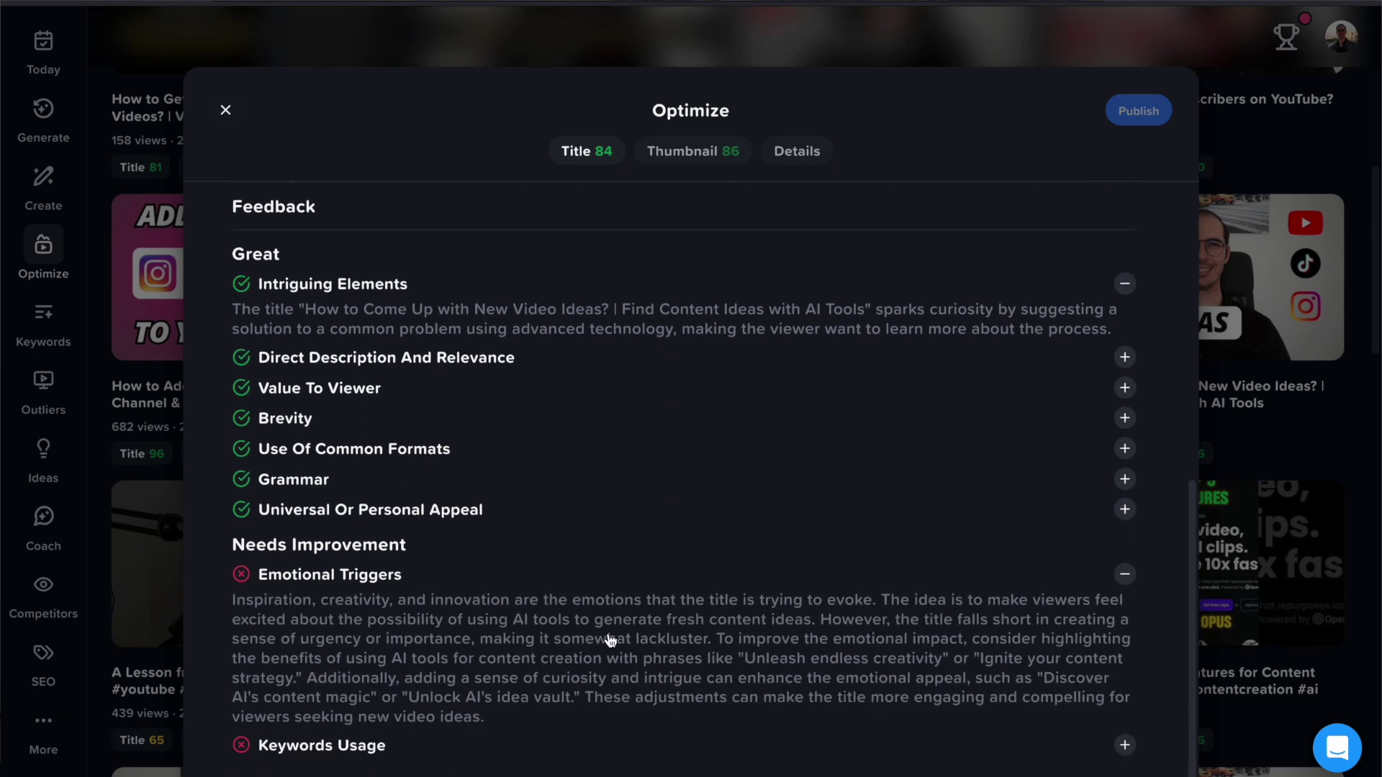
{"action": "left_click", "coordinate": [701, 153]}
{"action": "scroll", "coordinate": [891, 506], "scroll_direction": "down", "scroll_amount": 2}
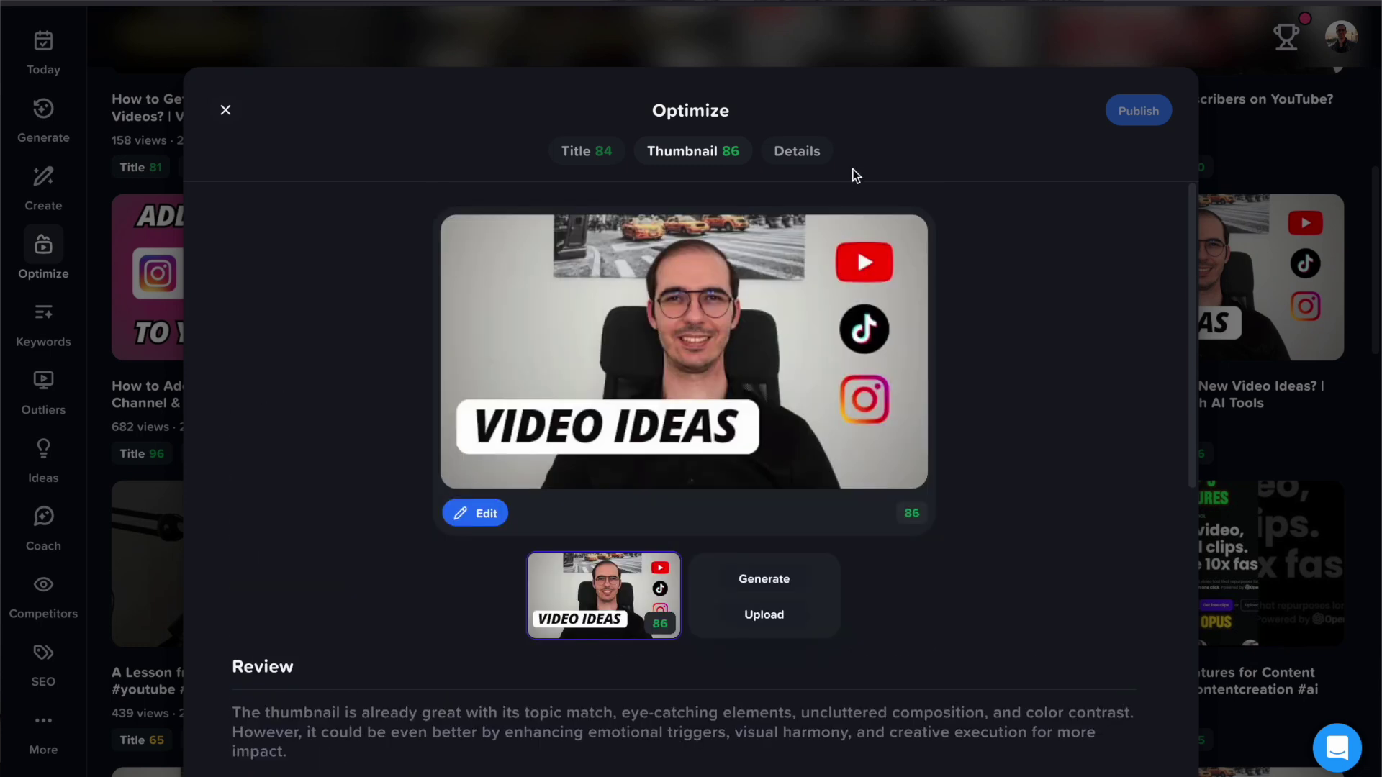
Step: Inspect the video's description and tags, dismissing the description Refine options unchanged
{"action": "left_click", "coordinate": [809, 155]}
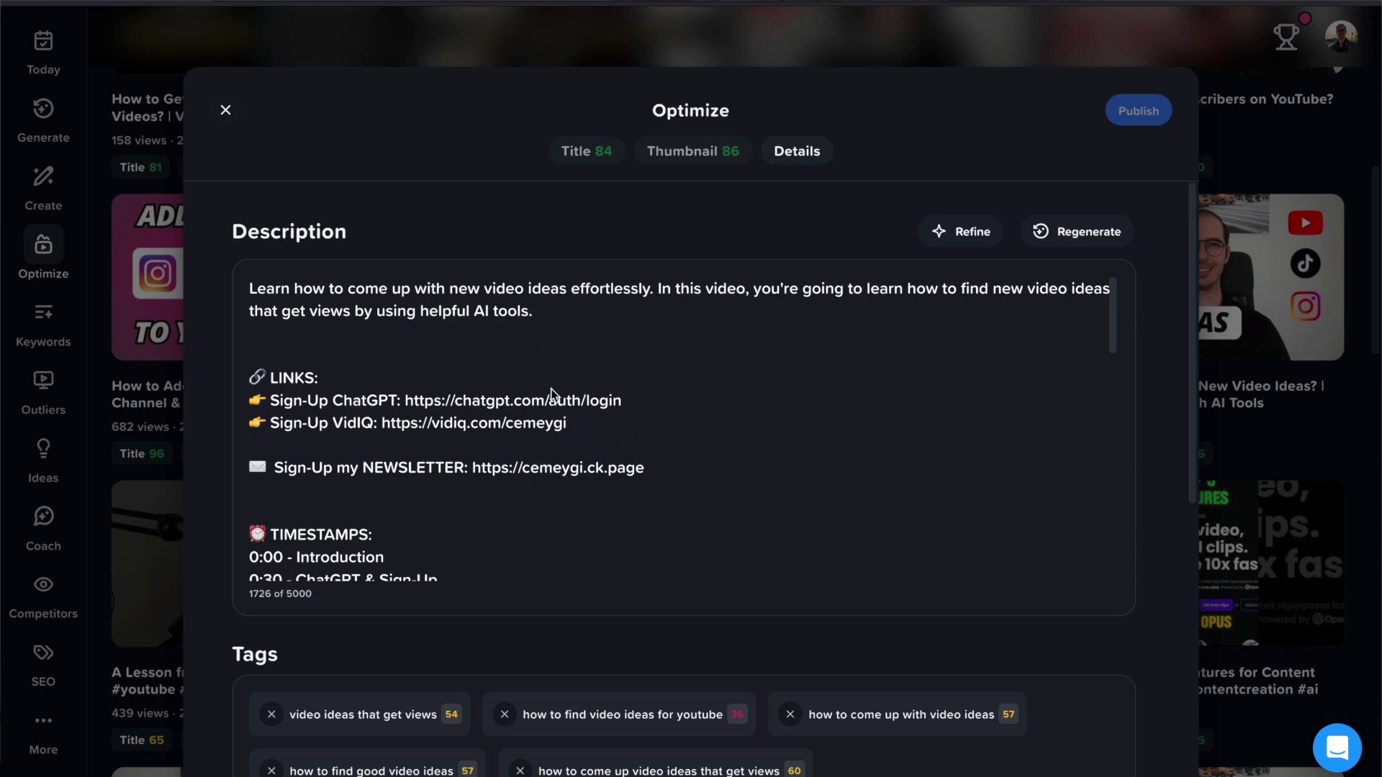
{"action": "scroll", "coordinate": [1161, 430], "scroll_direction": "down", "scroll_amount": 2}
{"action": "scroll", "coordinate": [570, 375], "scroll_direction": "down", "scroll_amount": 1}
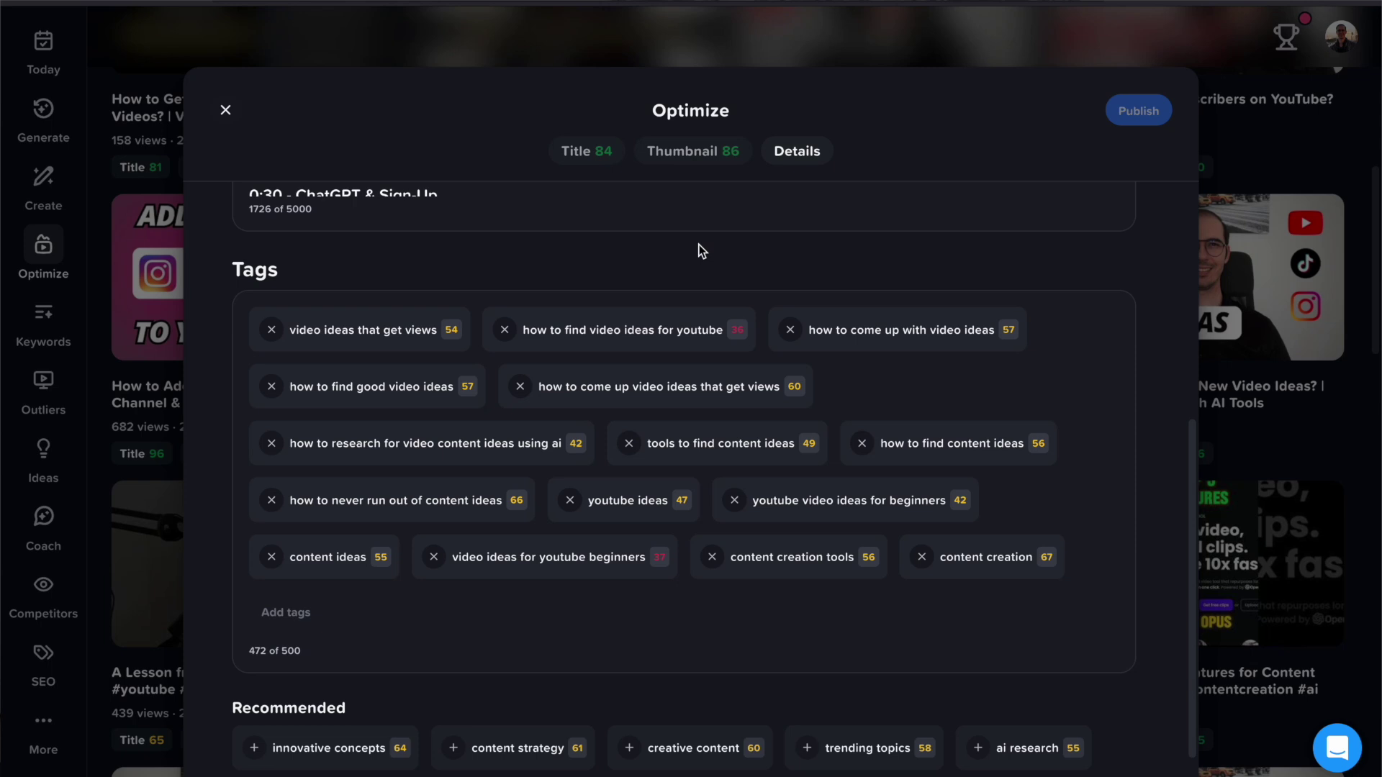
{"action": "scroll", "coordinate": [697, 251], "scroll_direction": "up", "scroll_amount": 3}
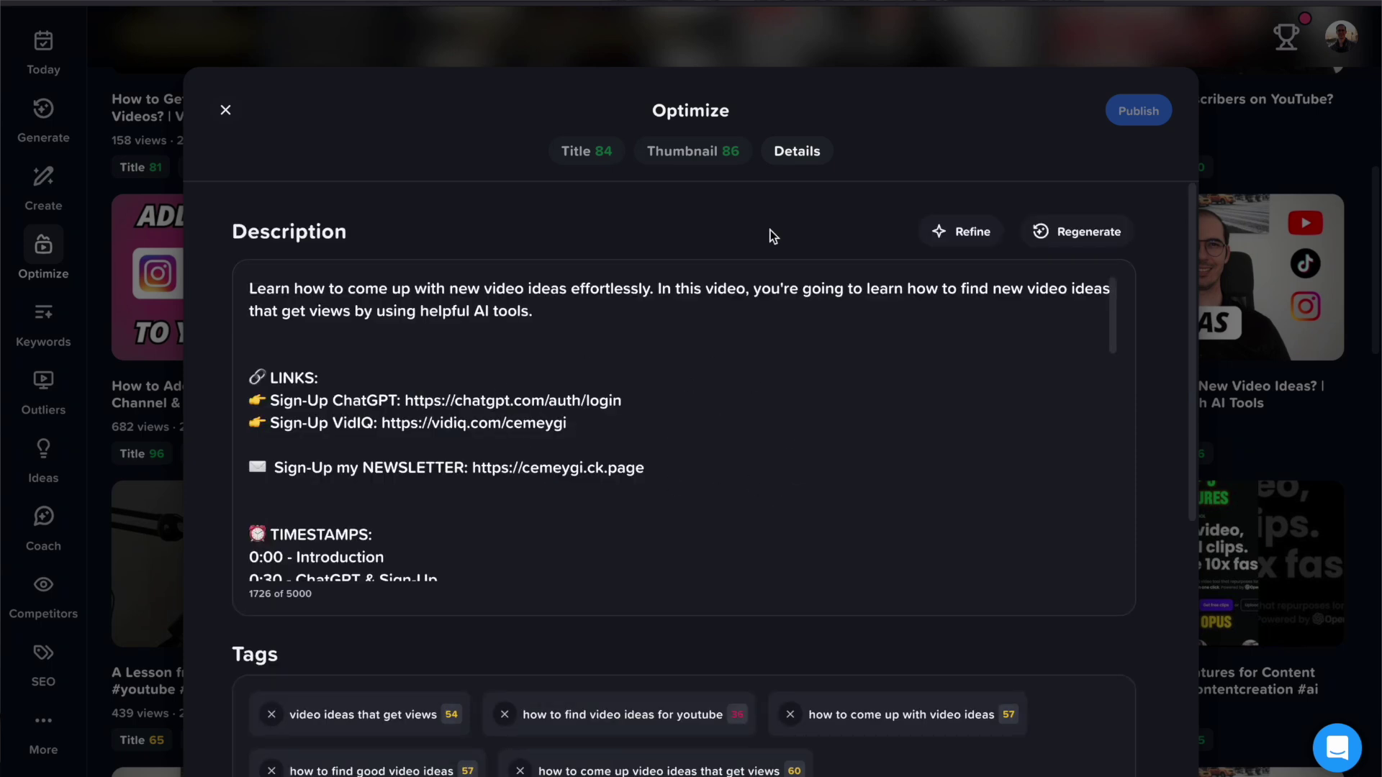
{"action": "left_click", "coordinate": [969, 236]}
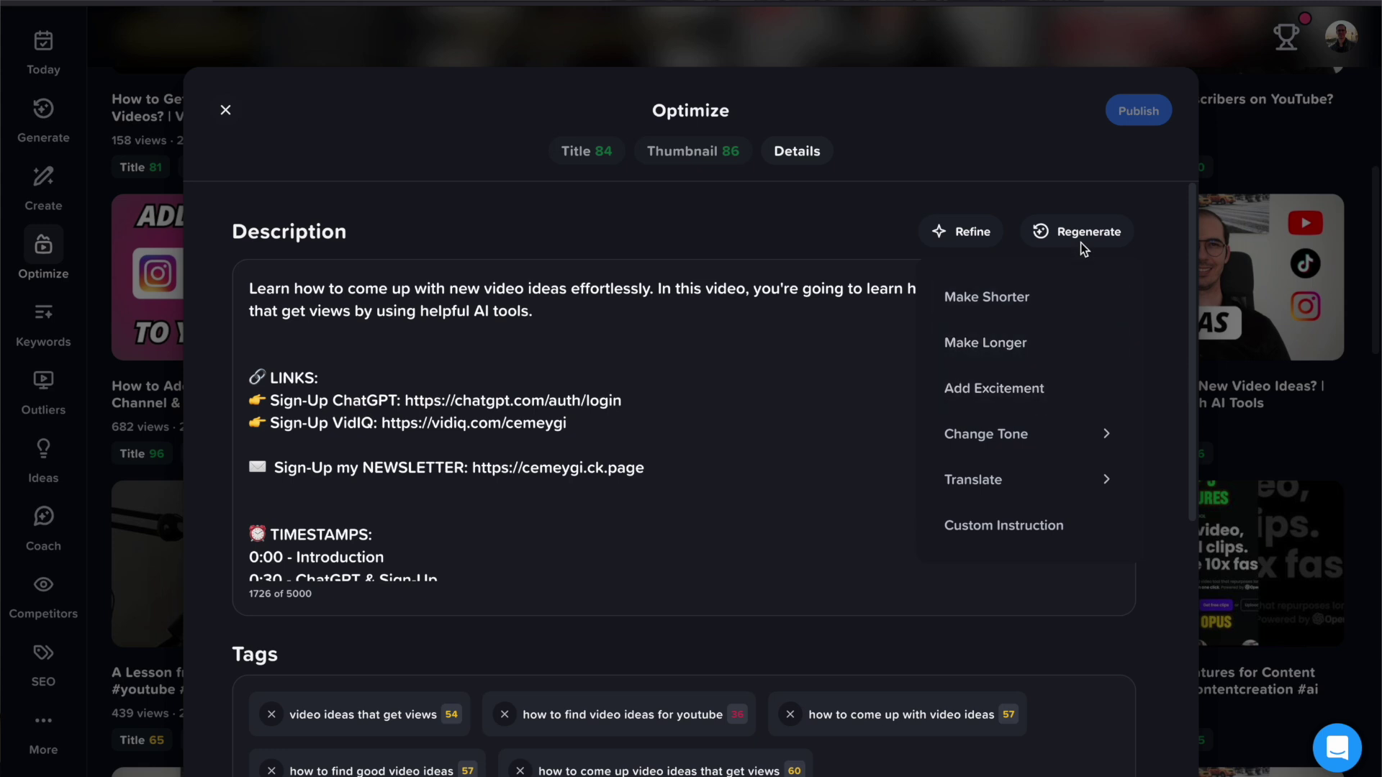
{"action": "left_click", "coordinate": [639, 366]}
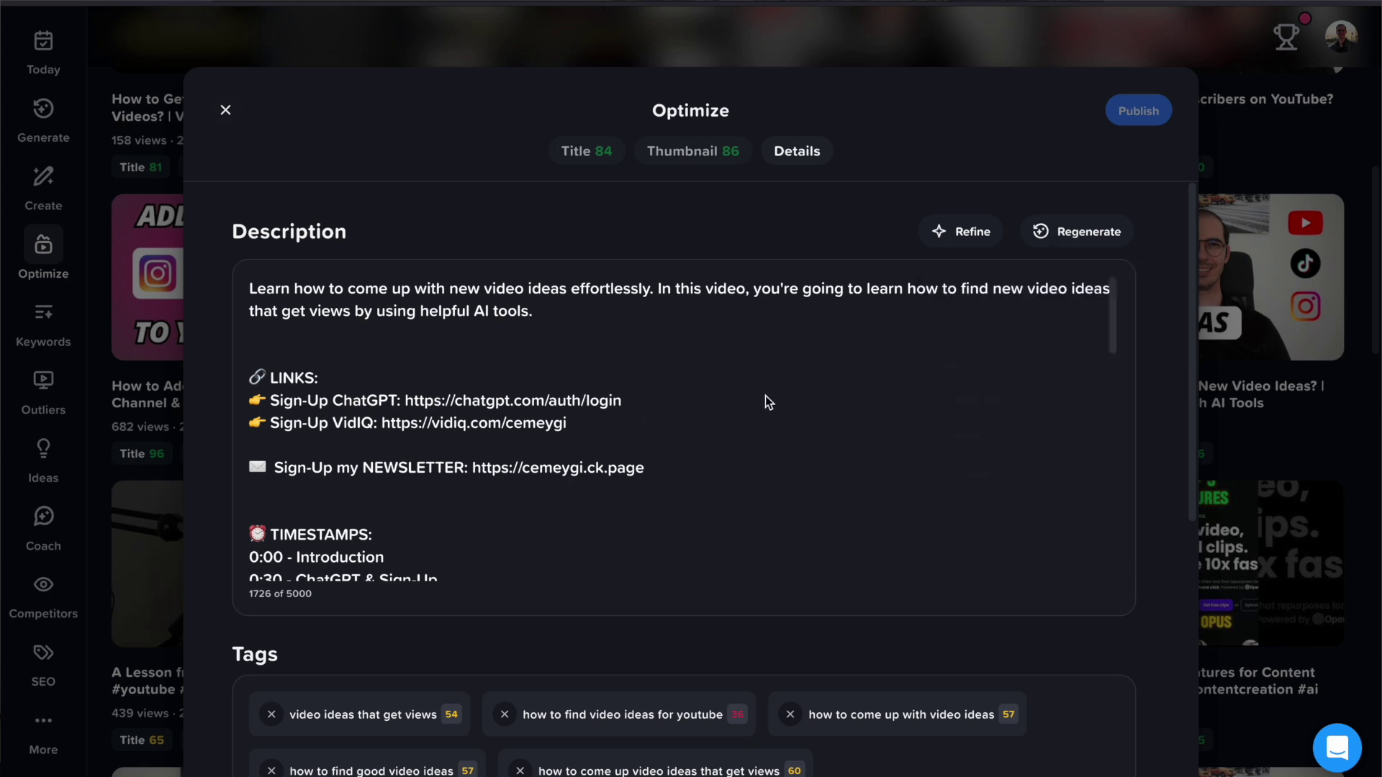
{"action": "scroll", "coordinate": [765, 402], "scroll_direction": "down", "scroll_amount": 3}
{"action": "scroll", "coordinate": [711, 432], "scroll_direction": "down", "scroll_amount": 1}
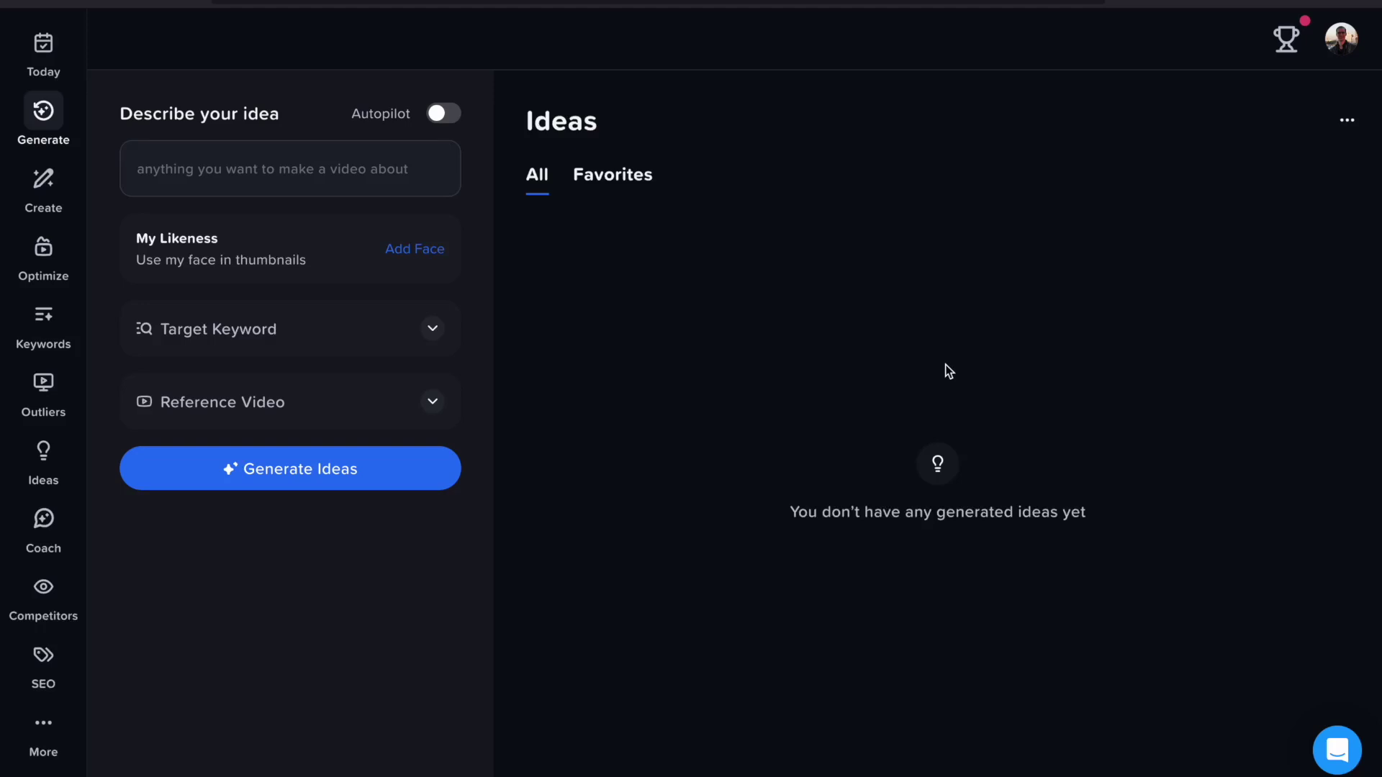
Step: Describe the idea 'The Secret to Better Looking Videos' and reveal the Target Keyword and Reference Video fields
{"action": "left_click", "coordinate": [372, 173]}
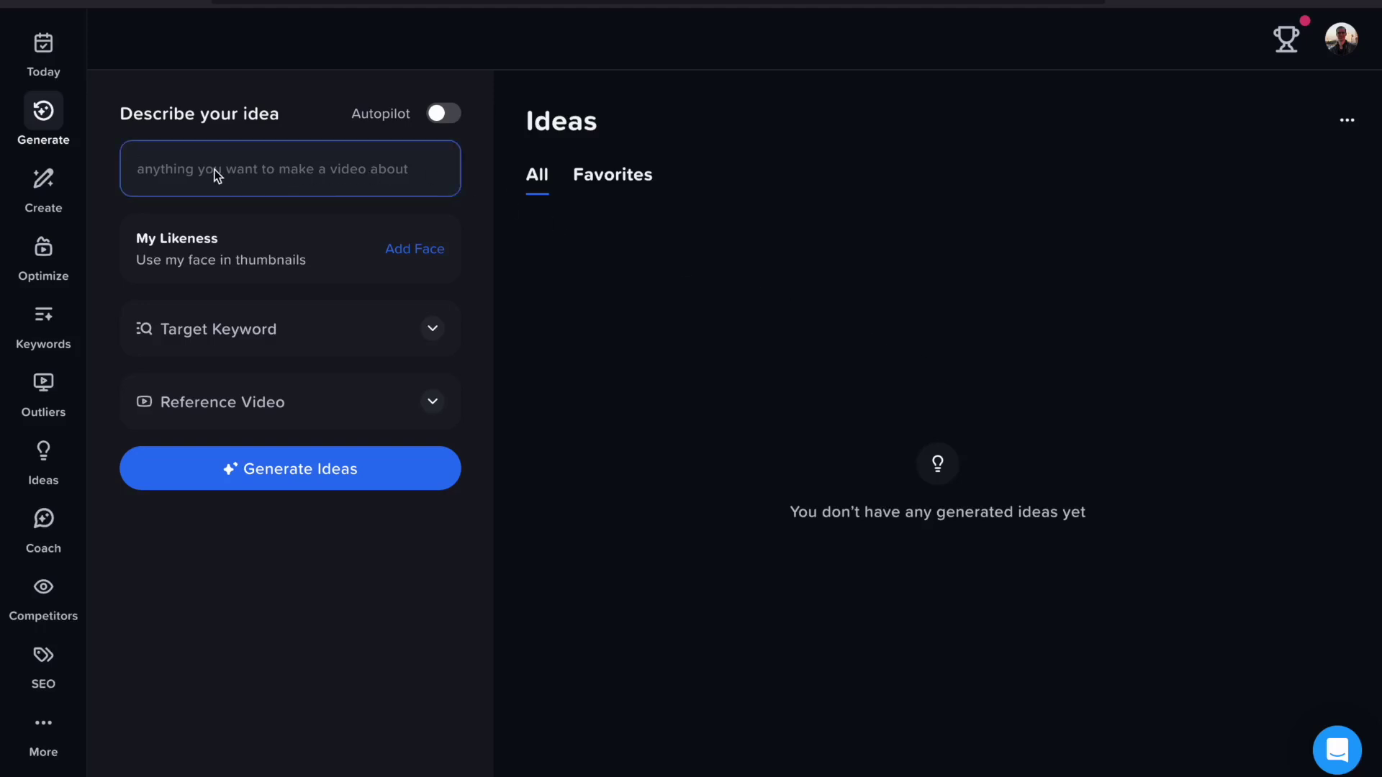
{"action": "type", "text": "The Secret to Better Looking Videos"}
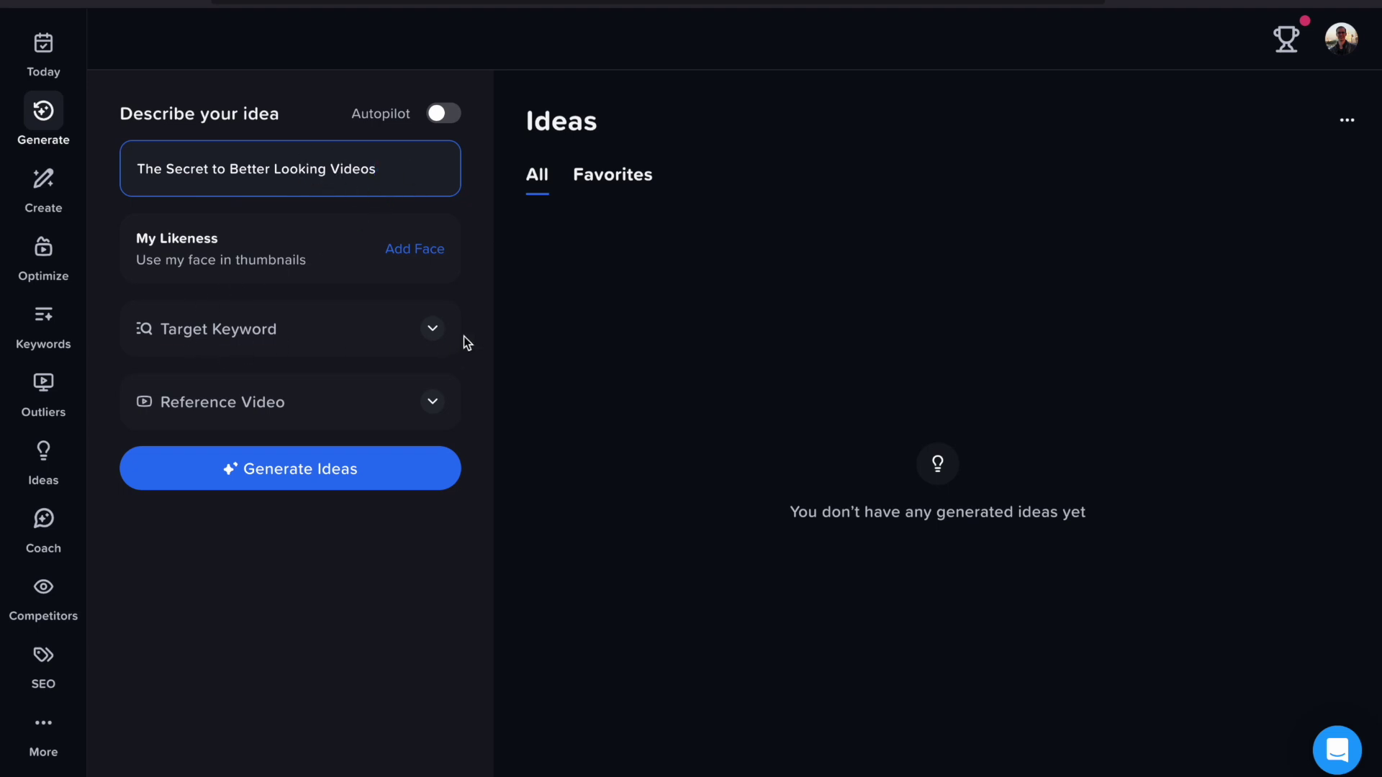
{"action": "left_click", "coordinate": [433, 330]}
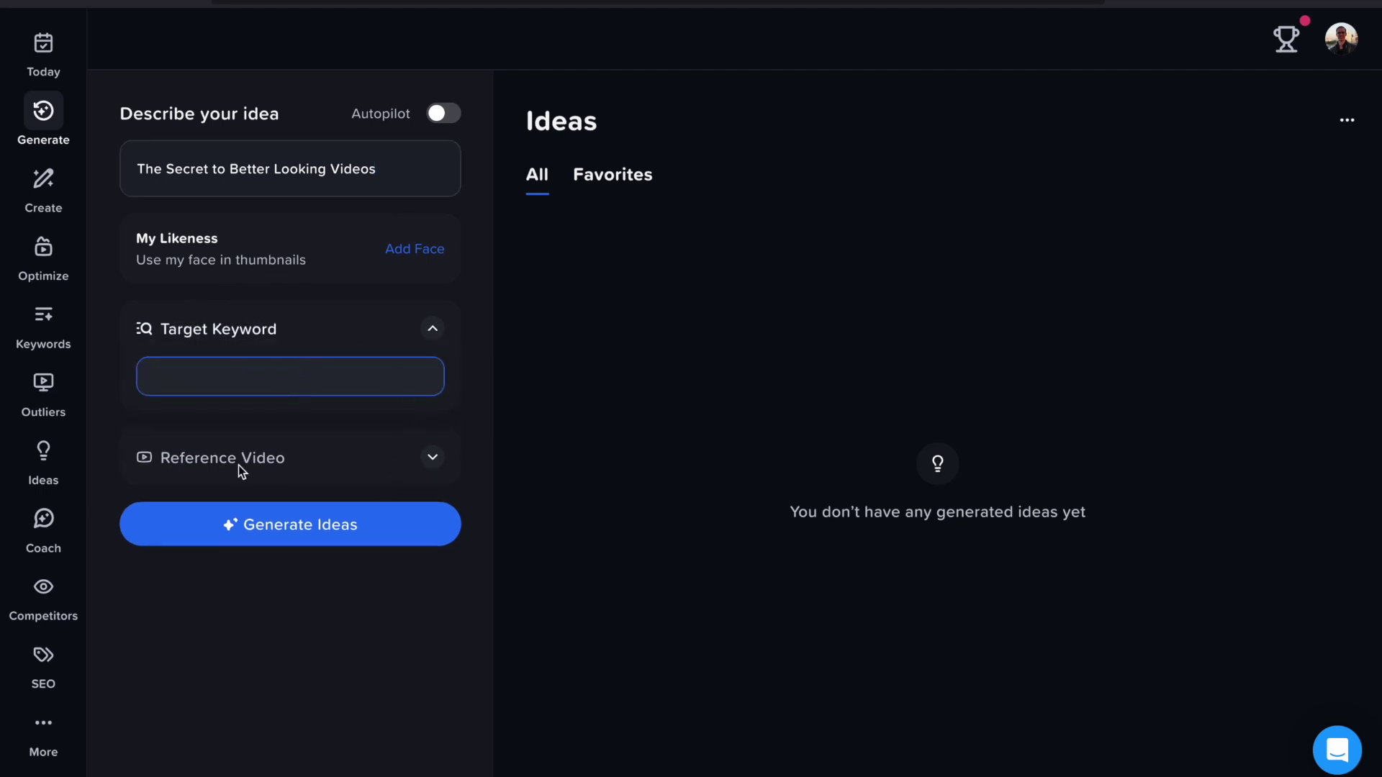
{"action": "left_click", "coordinate": [433, 457]}
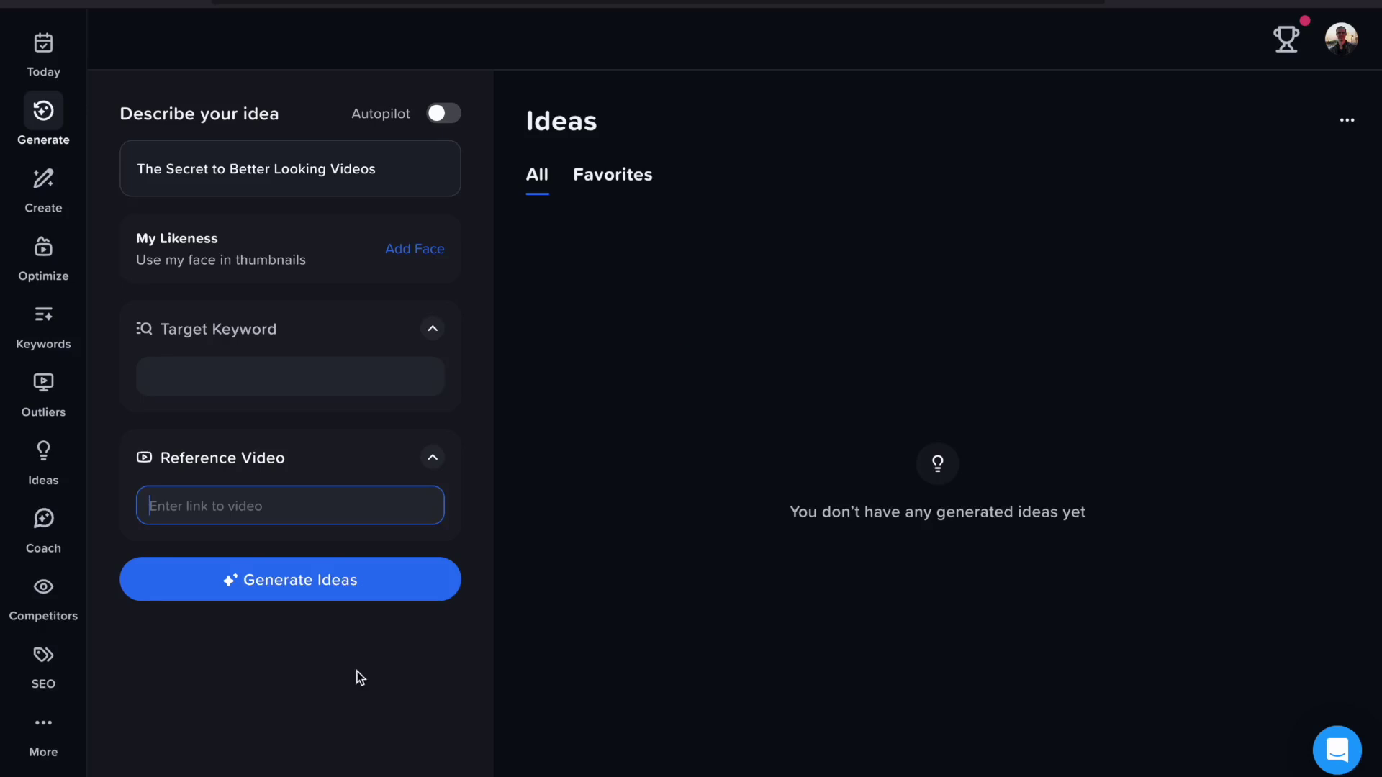
Step: Generate ideas and open 'How to Look Better in Videos (Visual Storytelling)', closing its menu without deleting
{"action": "left_click", "coordinate": [348, 583]}
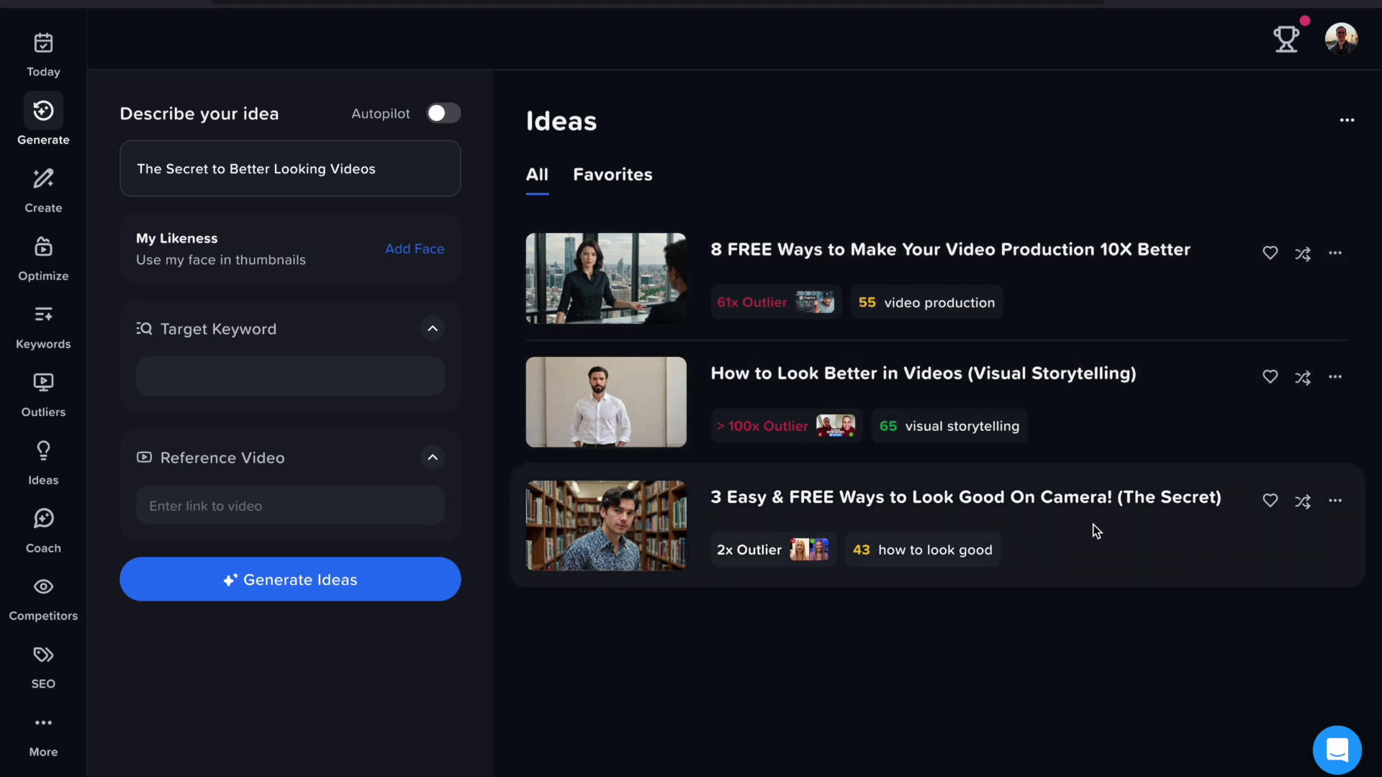
{"action": "left_click", "coordinate": [937, 375]}
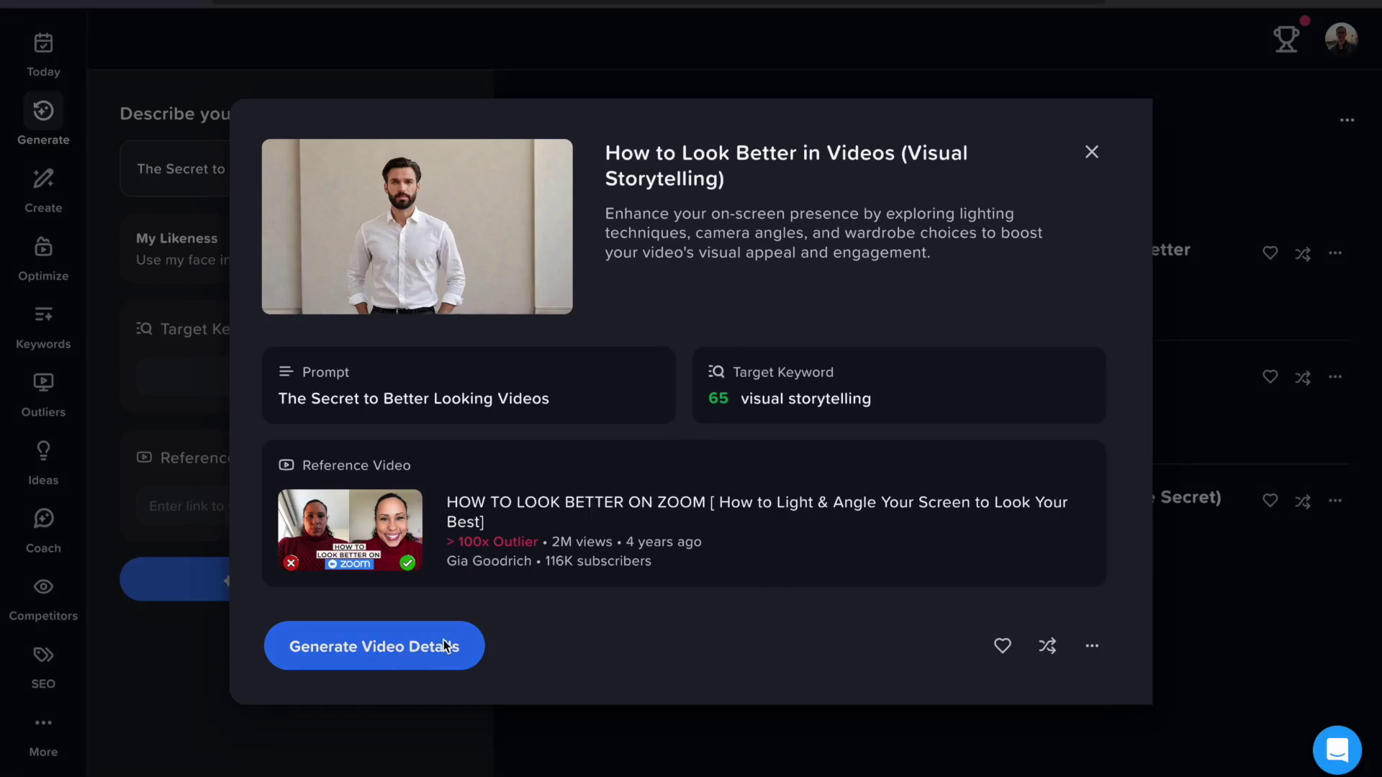
{"action": "left_click", "coordinate": [1092, 646]}
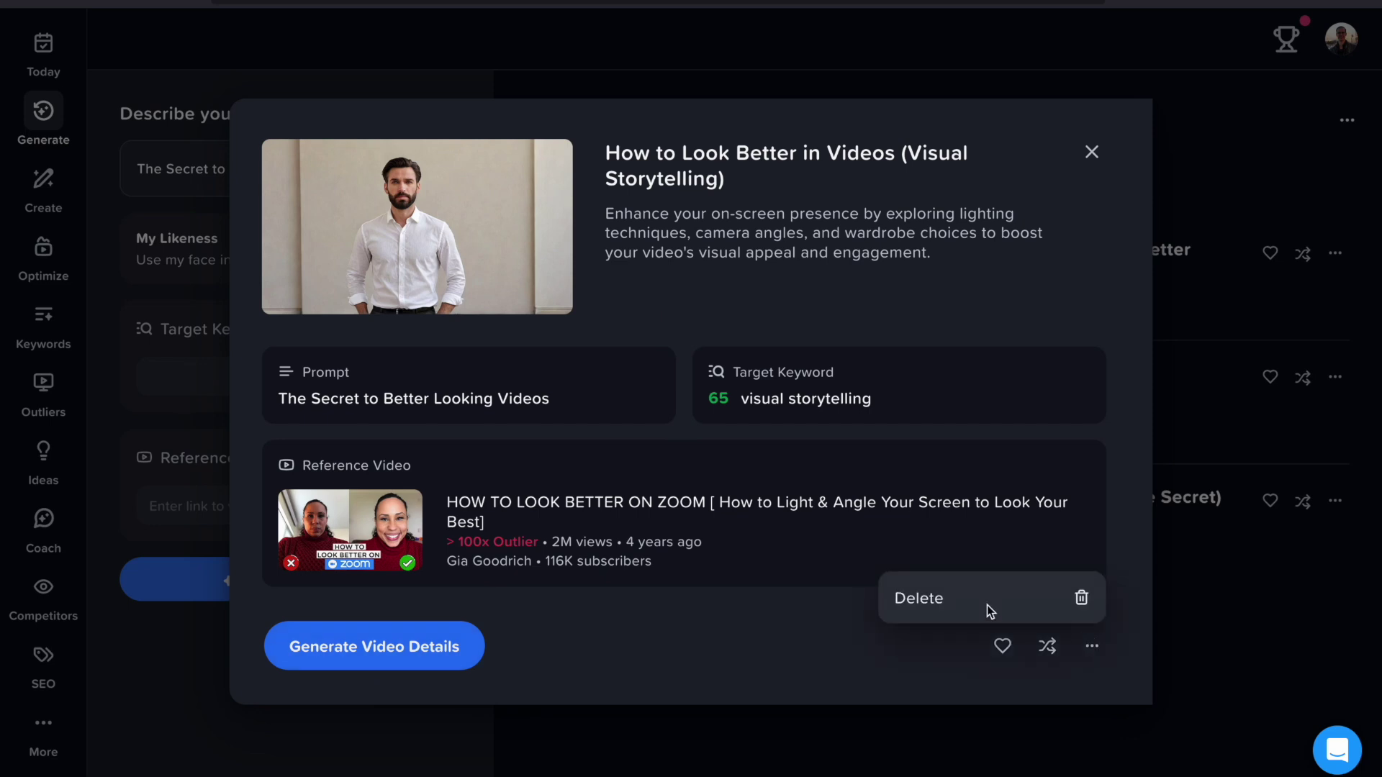
{"action": "left_click", "coordinate": [1128, 732]}
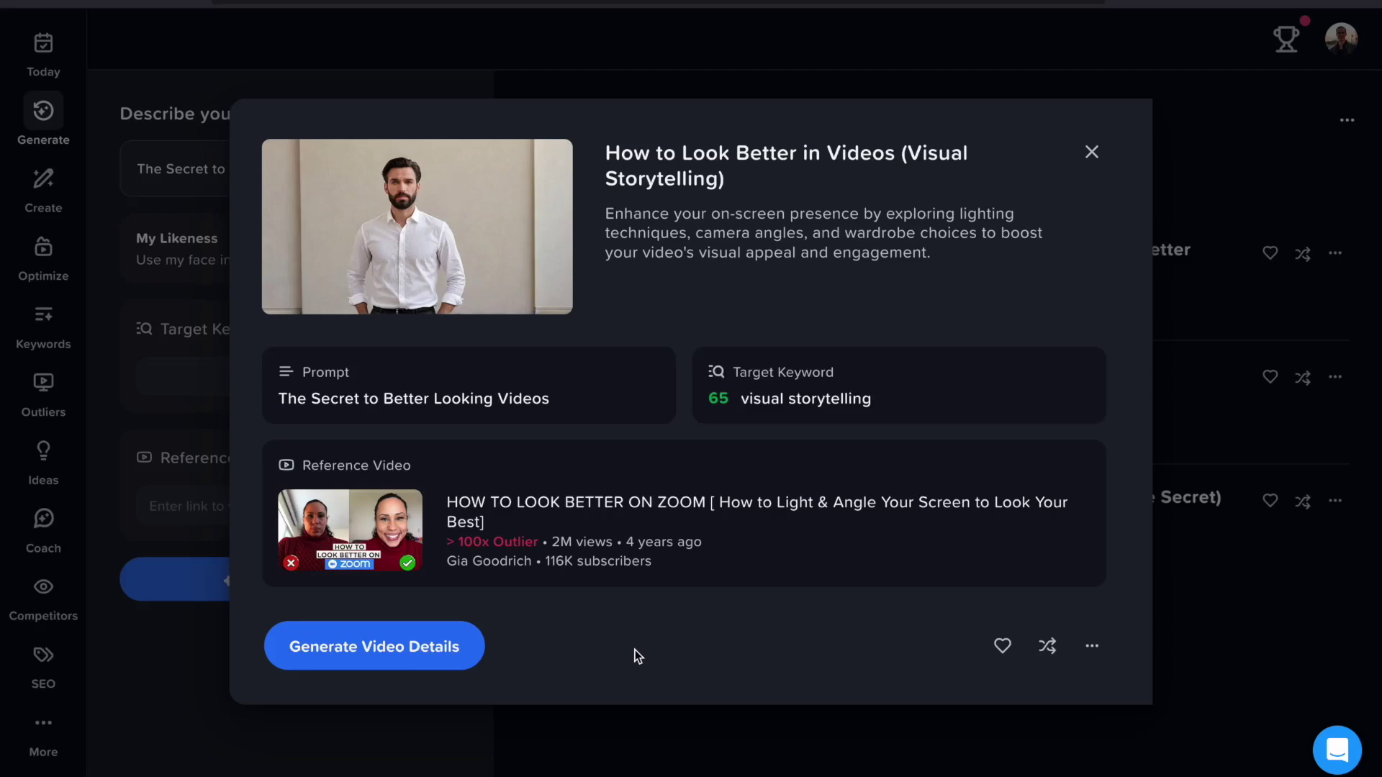
Step: Generate the idea's full package and scroll through tags, thumbnail, hook and outline to its Script
{"action": "left_click", "coordinate": [336, 650]}
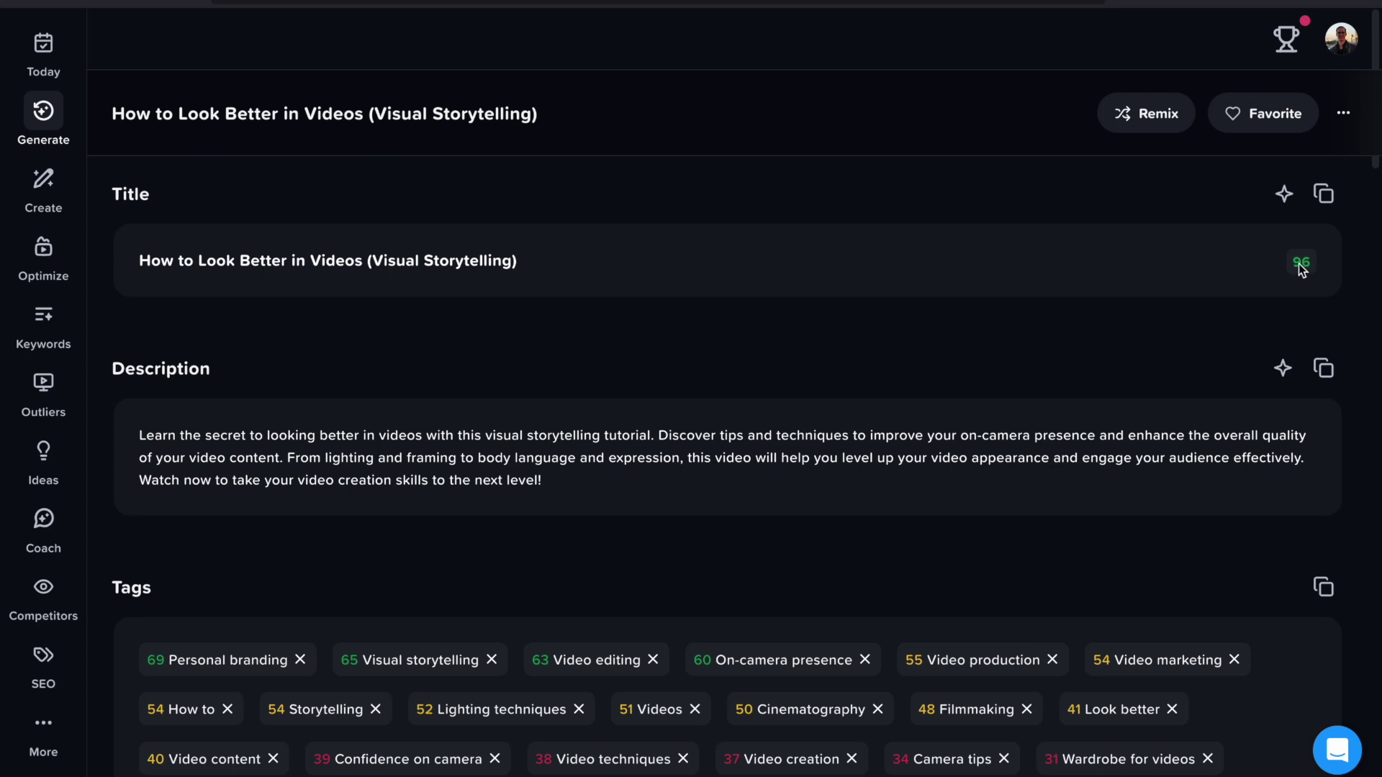
{"action": "scroll", "coordinate": [584, 479], "scroll_direction": "down", "scroll_amount": 1}
{"action": "scroll", "coordinate": [657, 472], "scroll_direction": "down", "scroll_amount": 2}
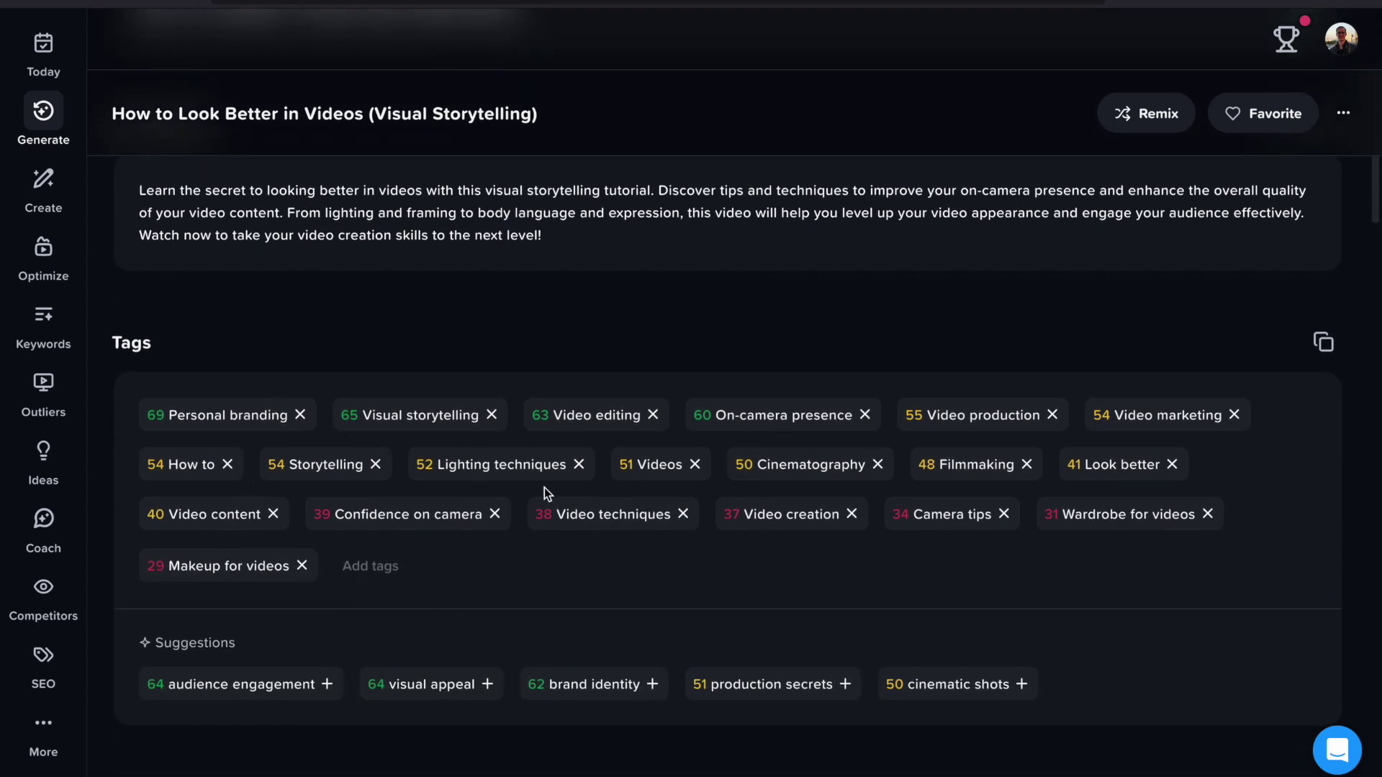
{"action": "scroll", "coordinate": [547, 494], "scroll_direction": "down", "scroll_amount": 3}
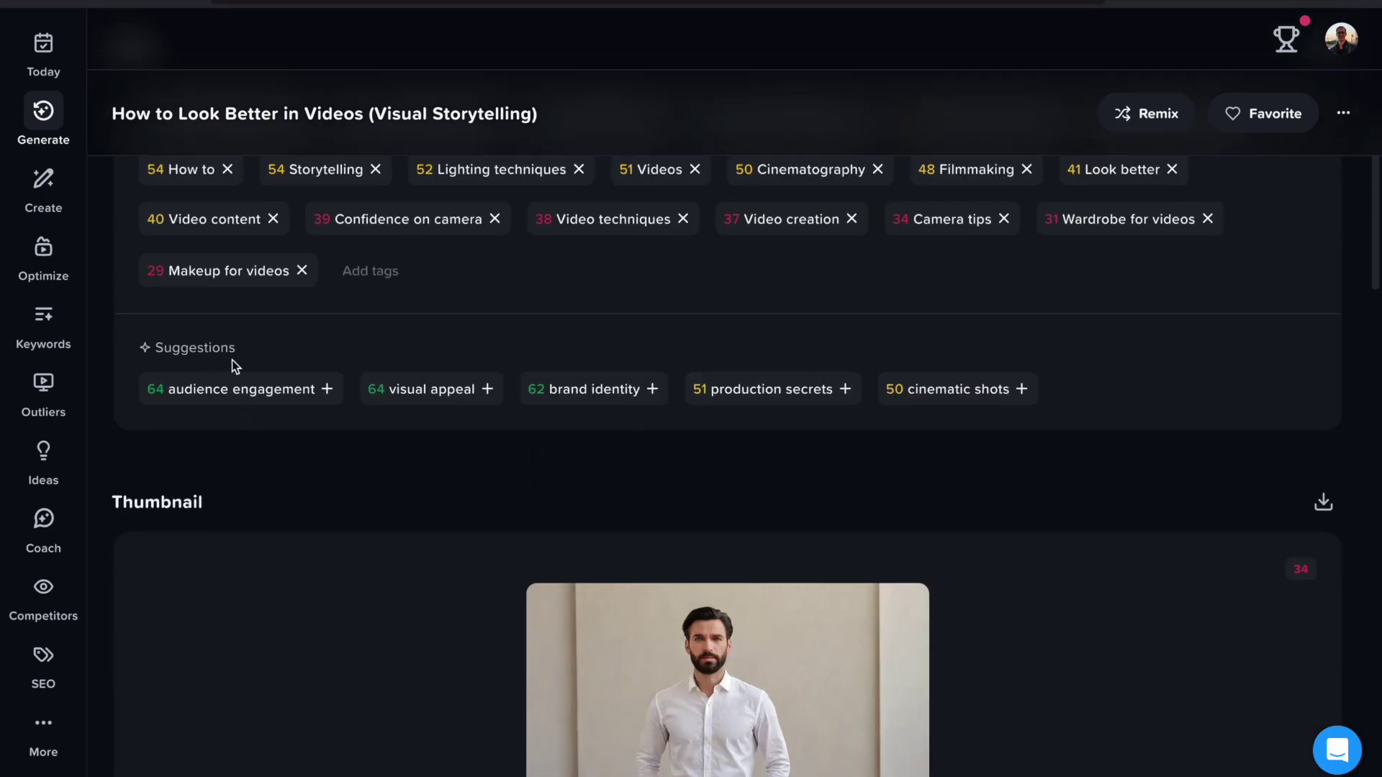
{"action": "scroll", "coordinate": [1083, 394], "scroll_direction": "down", "scroll_amount": 3}
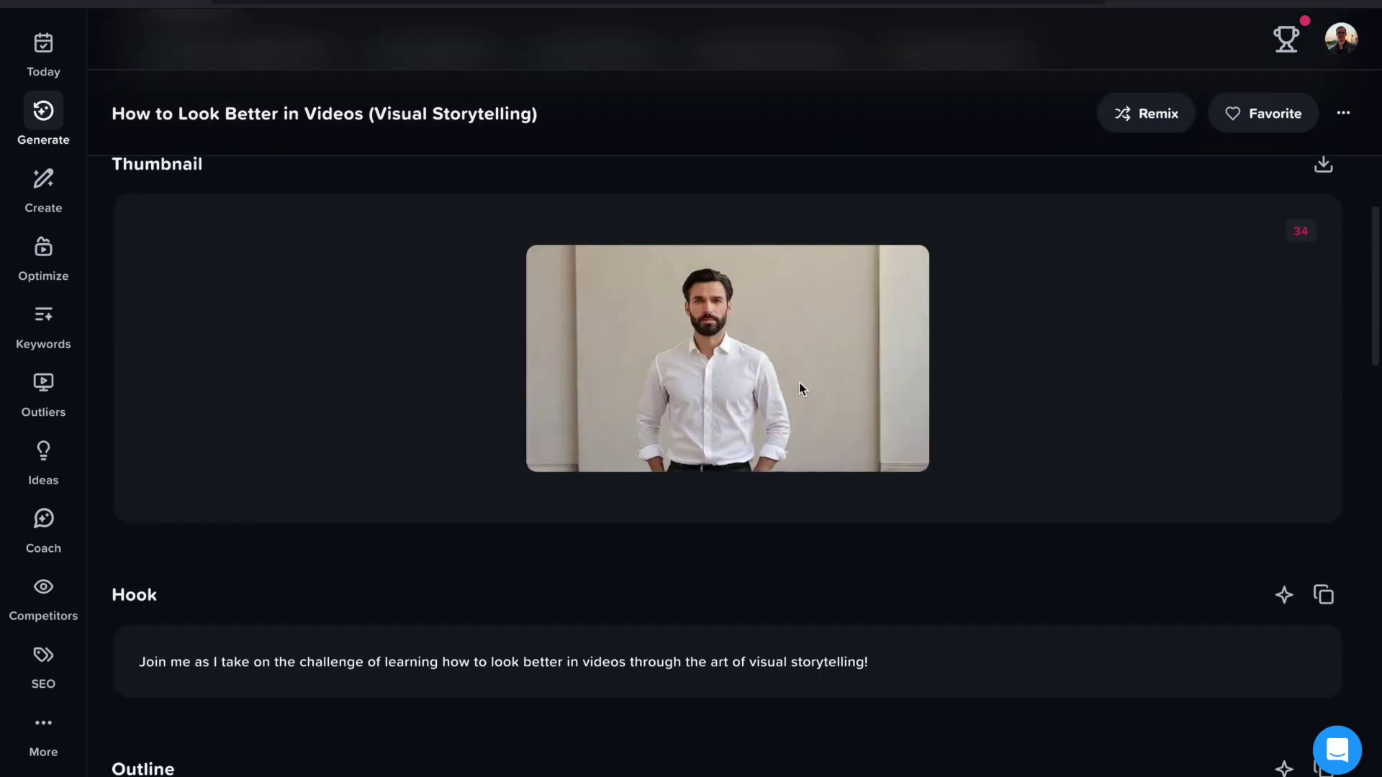
{"action": "scroll", "coordinate": [986, 333], "scroll_direction": "down", "scroll_amount": 3}
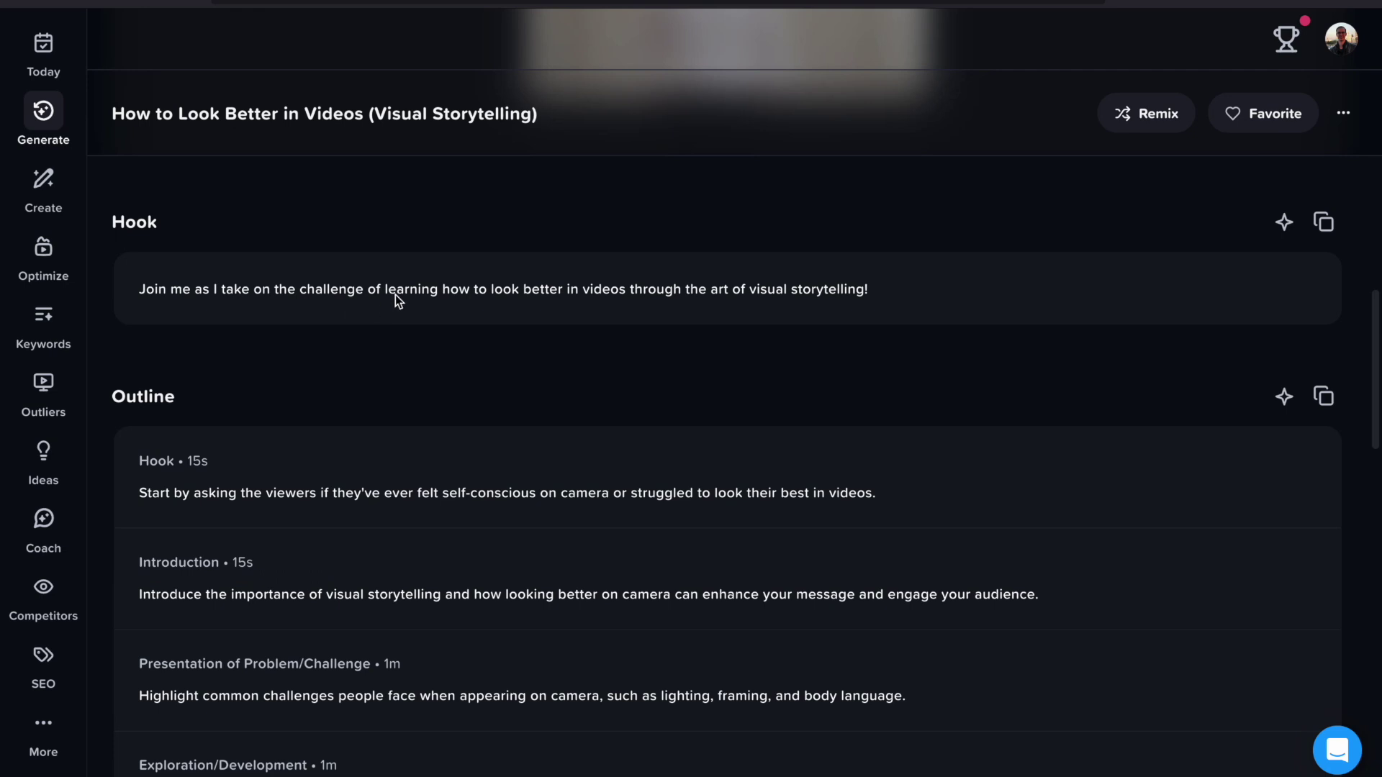
{"action": "scroll", "coordinate": [742, 311], "scroll_direction": "down", "scroll_amount": 1}
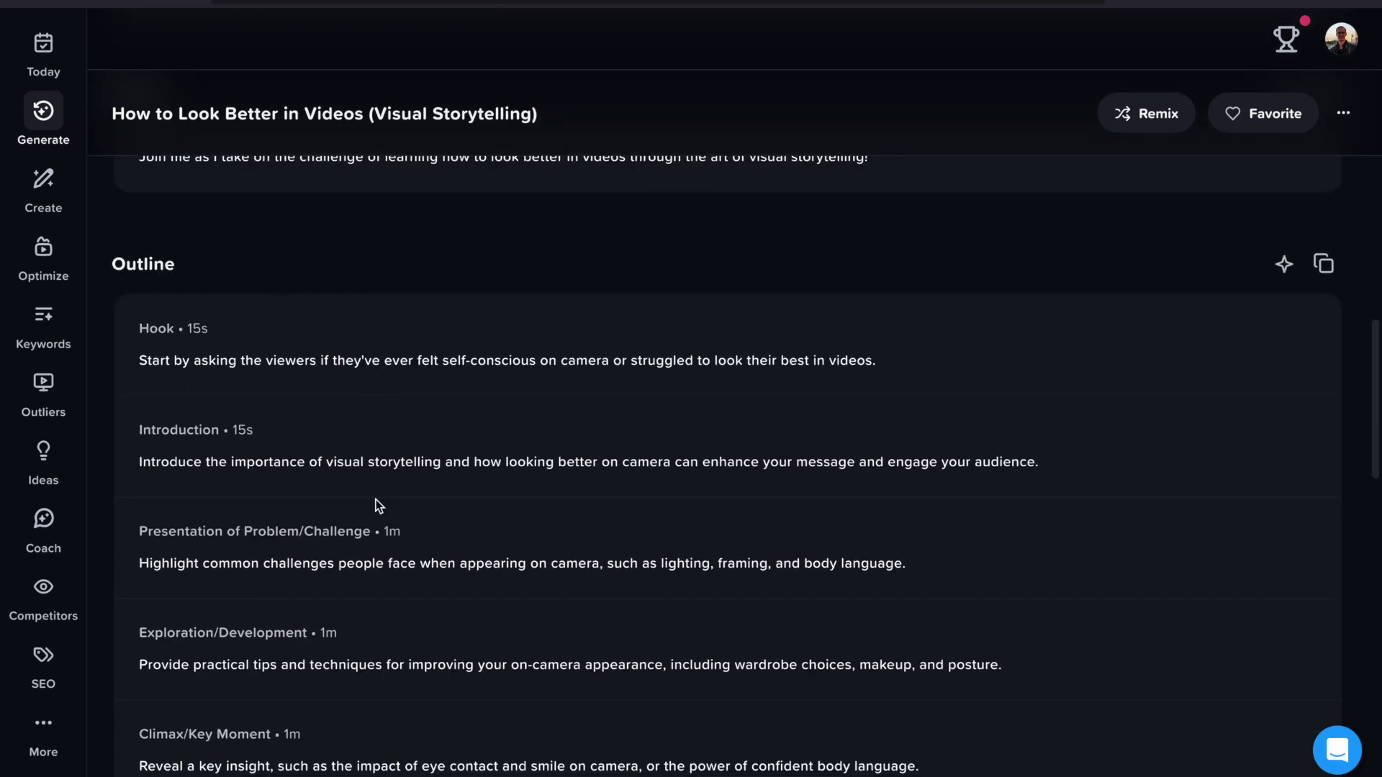
{"action": "scroll", "coordinate": [448, 441], "scroll_direction": "down", "scroll_amount": 1}
{"action": "scroll", "coordinate": [410, 403], "scroll_direction": "down", "scroll_amount": 1}
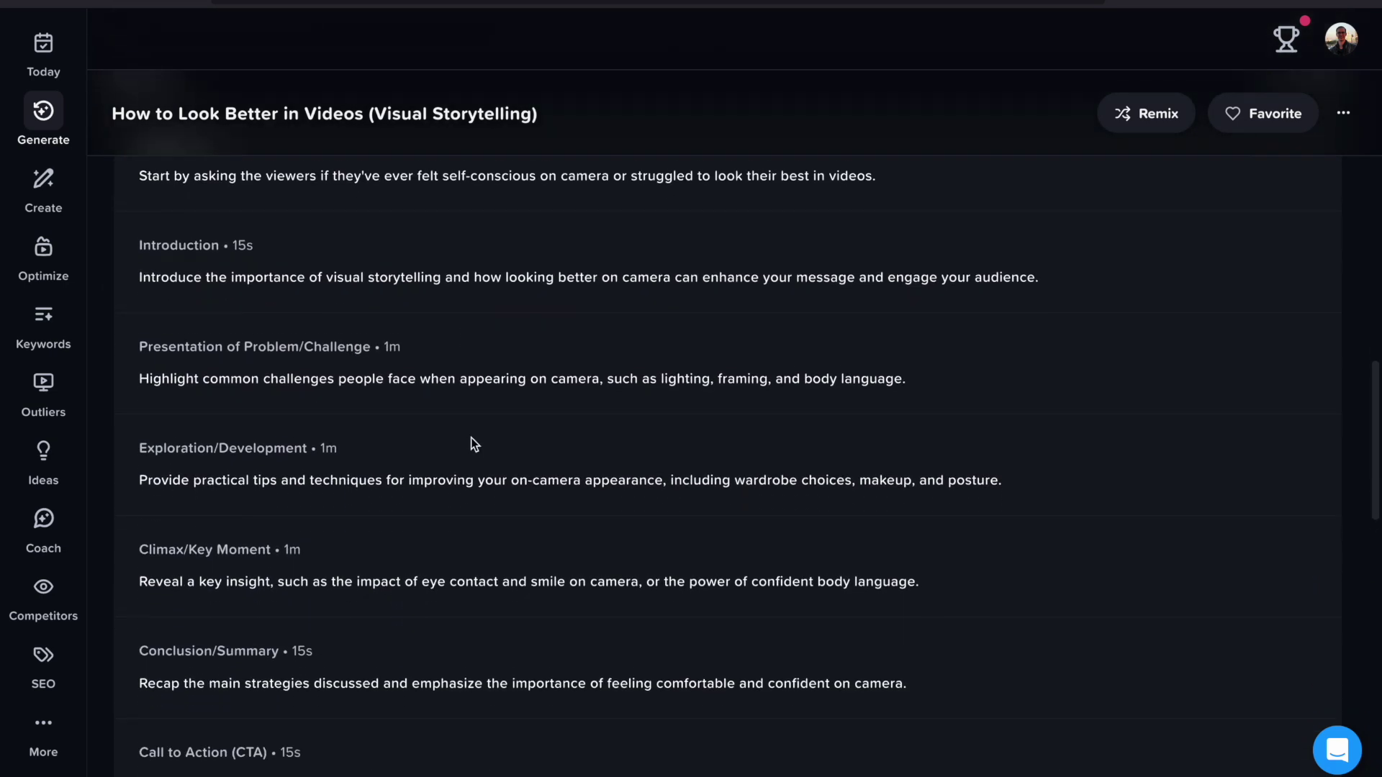
{"action": "scroll", "coordinate": [471, 438], "scroll_direction": "down", "scroll_amount": 1}
{"action": "scroll", "coordinate": [480, 429], "scroll_direction": "down", "scroll_amount": 1}
{"action": "scroll", "coordinate": [480, 429], "scroll_direction": "down", "scroll_amount": 1}
{"action": "scroll", "coordinate": [479, 425], "scroll_direction": "down", "scroll_amount": 3}
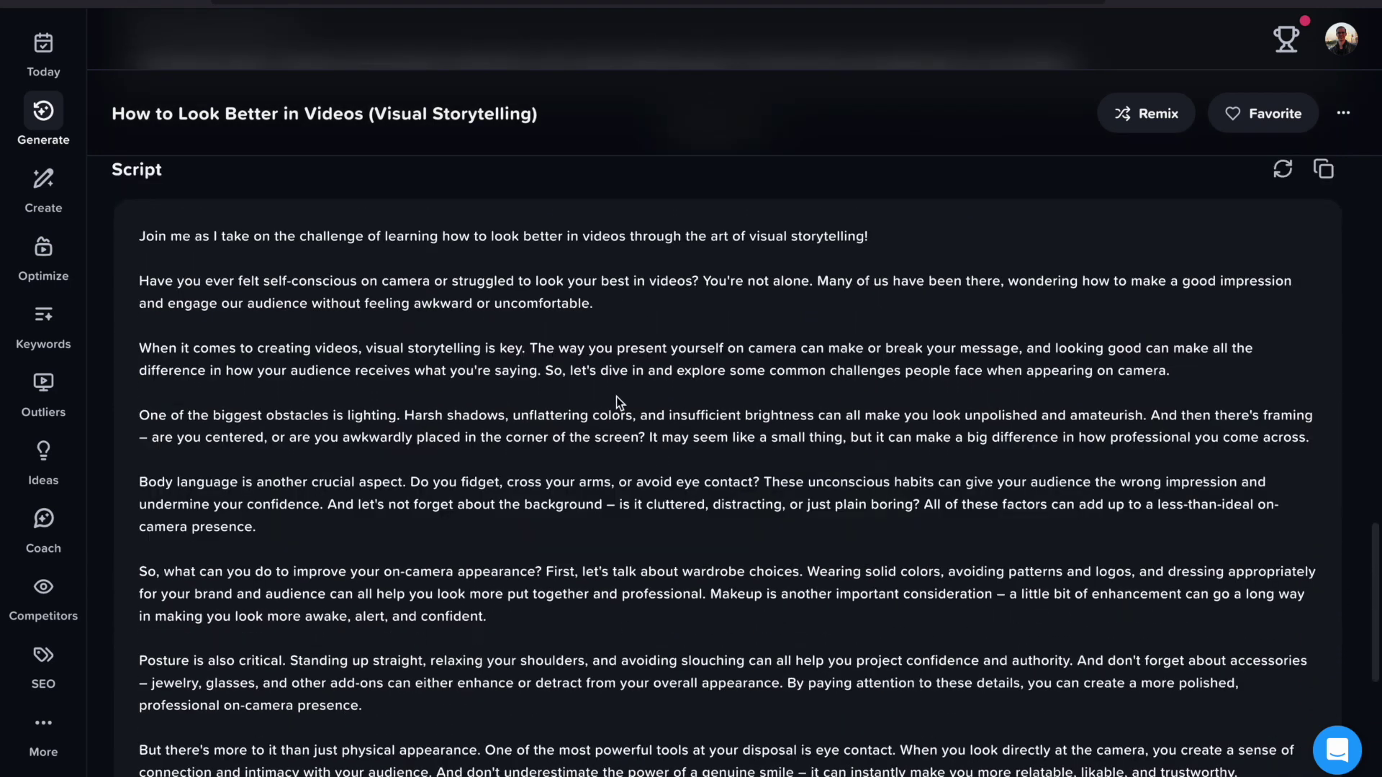
{"action": "scroll", "coordinate": [617, 396], "scroll_direction": "down", "scroll_amount": 1}
{"action": "scroll", "coordinate": [414, 381], "scroll_direction": "down", "scroll_amount": 2}
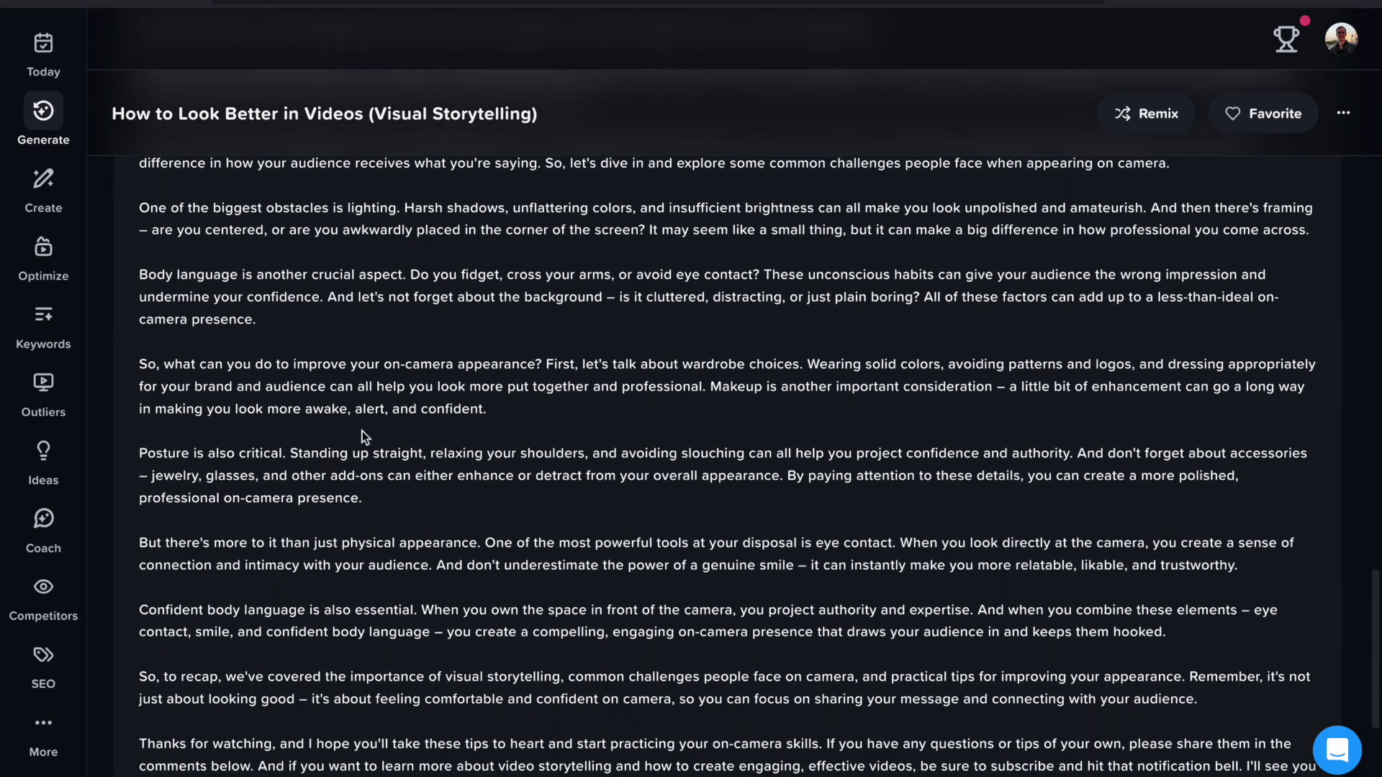
{"action": "scroll", "coordinate": [557, 480], "scroll_direction": "down", "scroll_amount": 1}
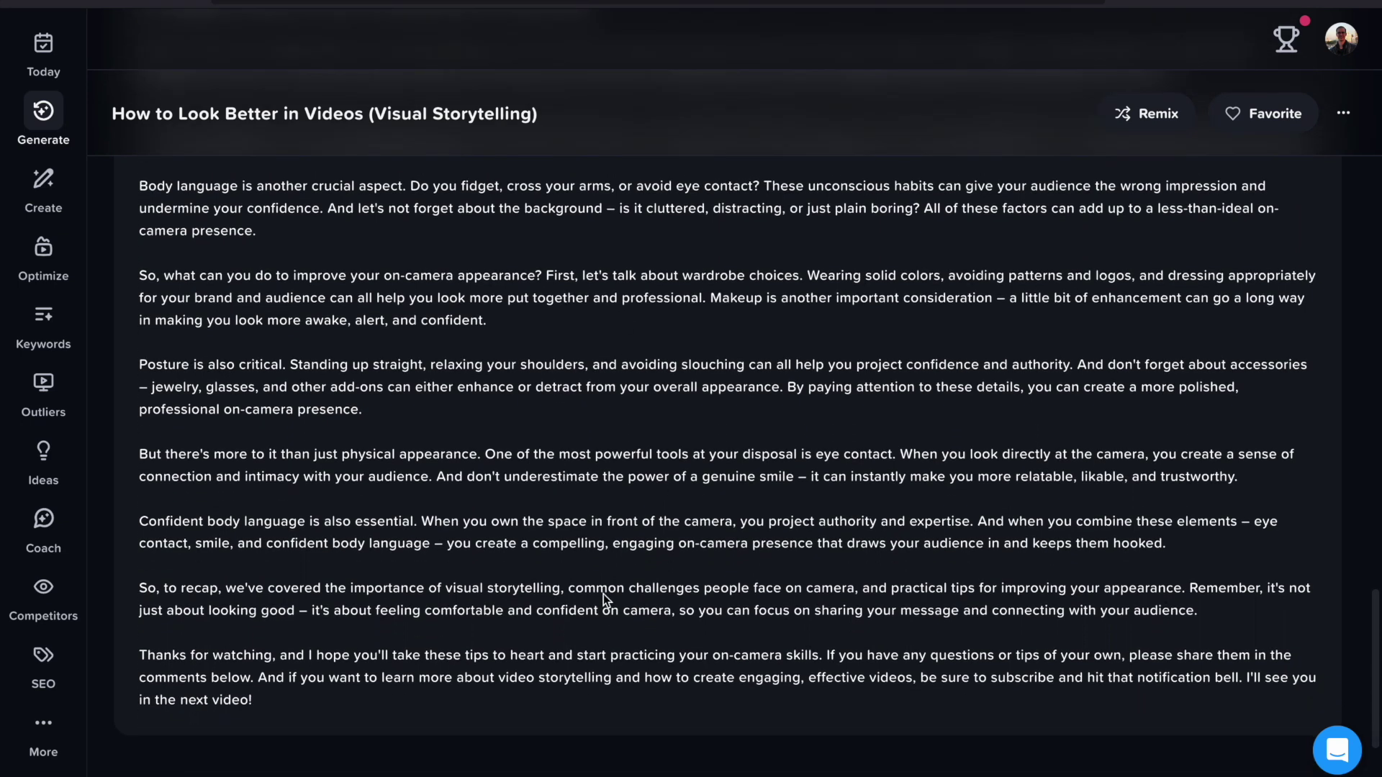
{"action": "scroll", "coordinate": [603, 593], "scroll_direction": "down", "scroll_amount": 1}
{"action": "scroll", "coordinate": [756, 421], "scroll_direction": "up", "scroll_amount": 1}
{"action": "scroll", "coordinate": [690, 388], "scroll_direction": "up", "scroll_amount": 1}
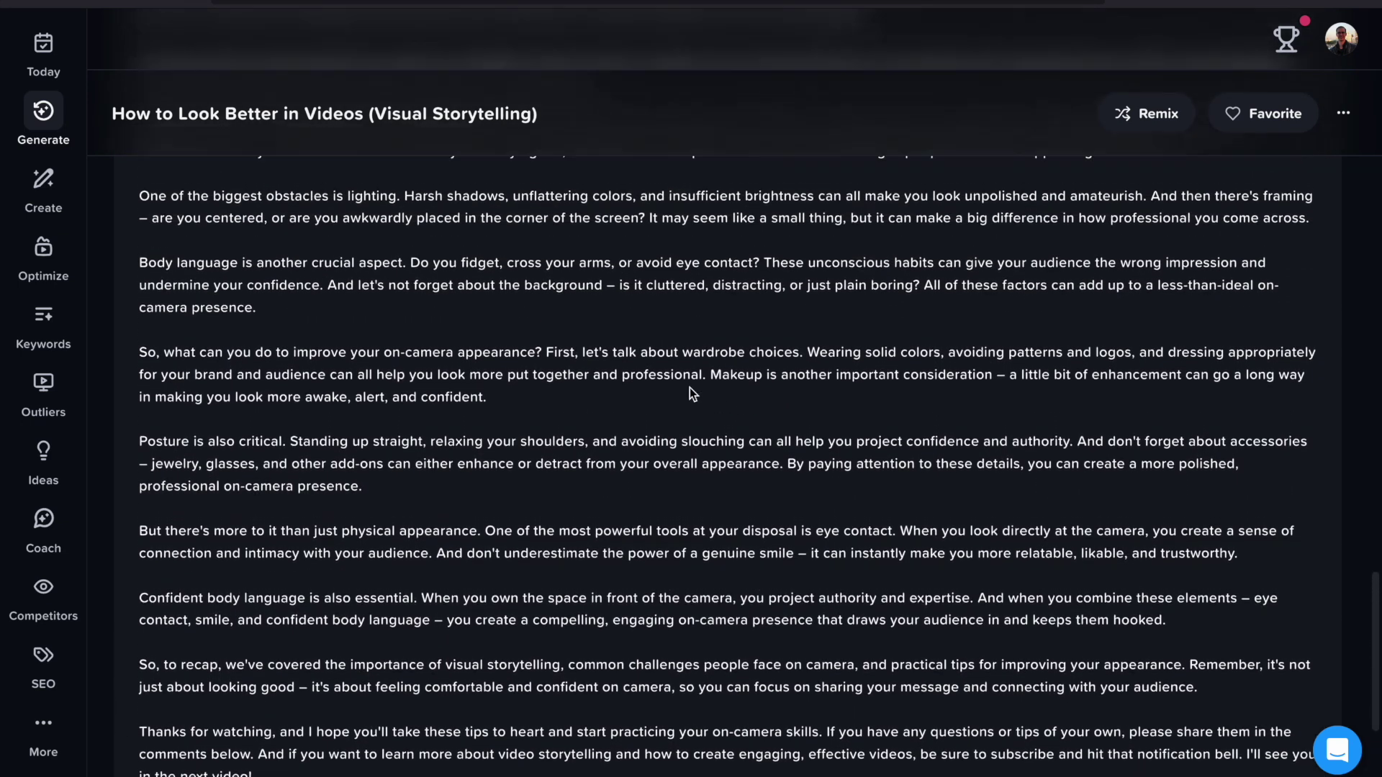
{"action": "scroll", "coordinate": [457, 349], "scroll_direction": "up", "scroll_amount": 2}
Step: Edit the script's opening and review the Hook styles and Outline length and type options
{"action": "left_click", "coordinate": [894, 427]}
{"action": "type", "text": "Ed"}
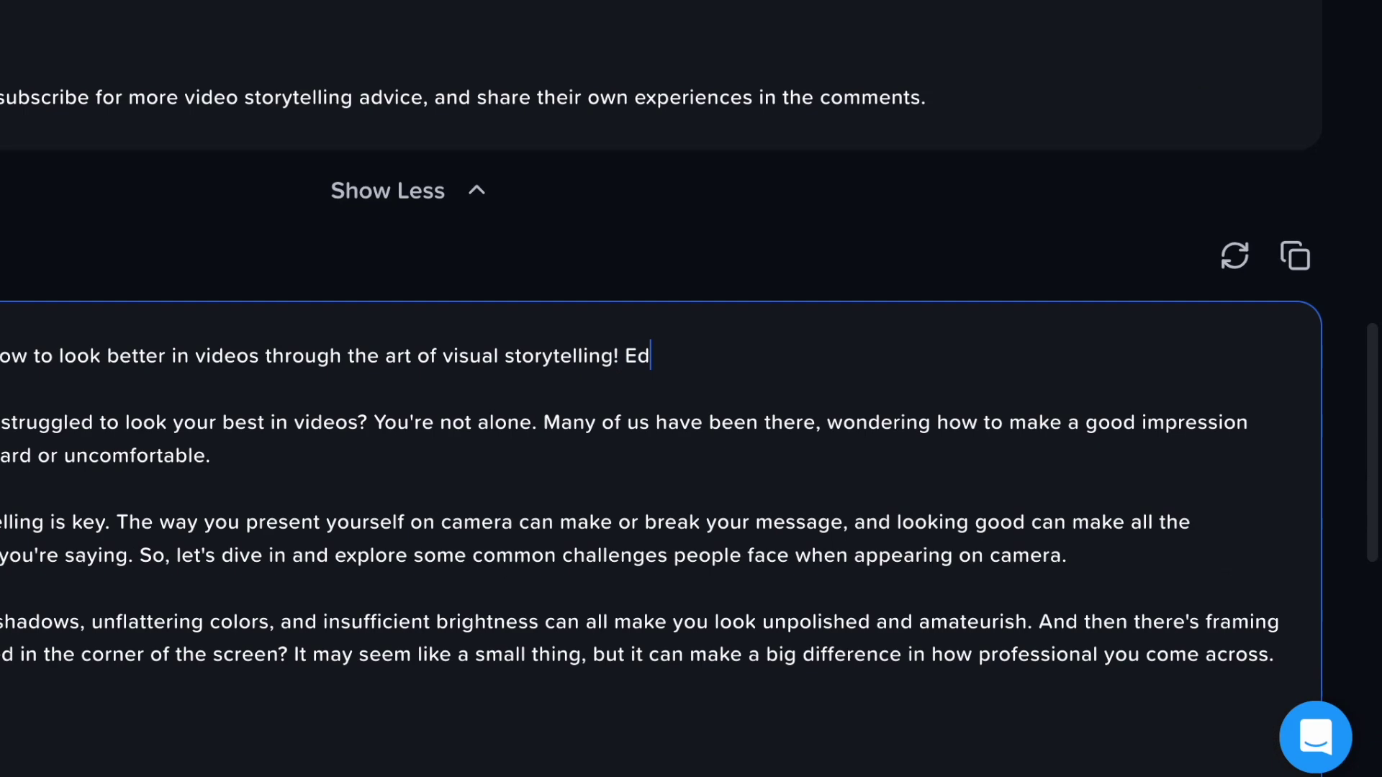
{"action": "type", "text": "it the script here"}
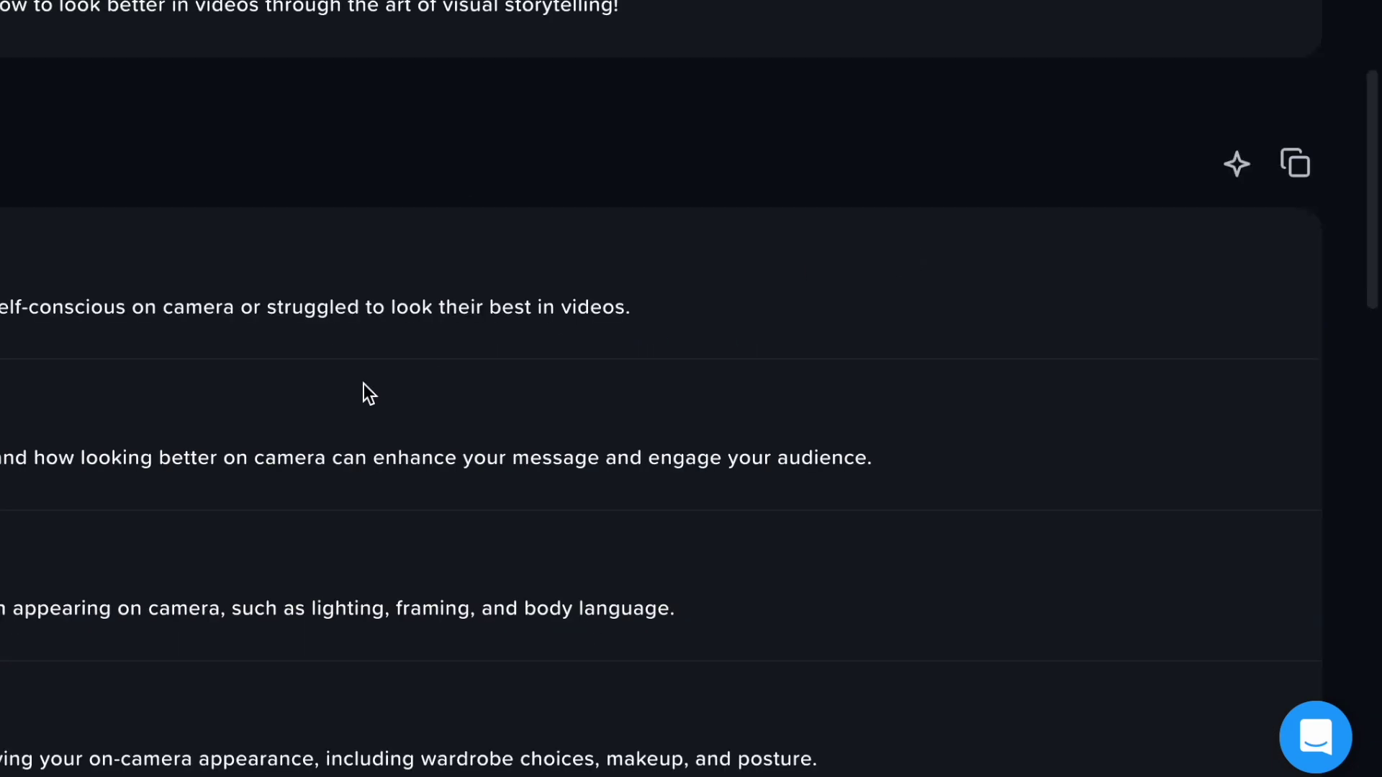
{"action": "scroll", "coordinate": [972, 292], "scroll_direction": "up", "scroll_amount": 1}
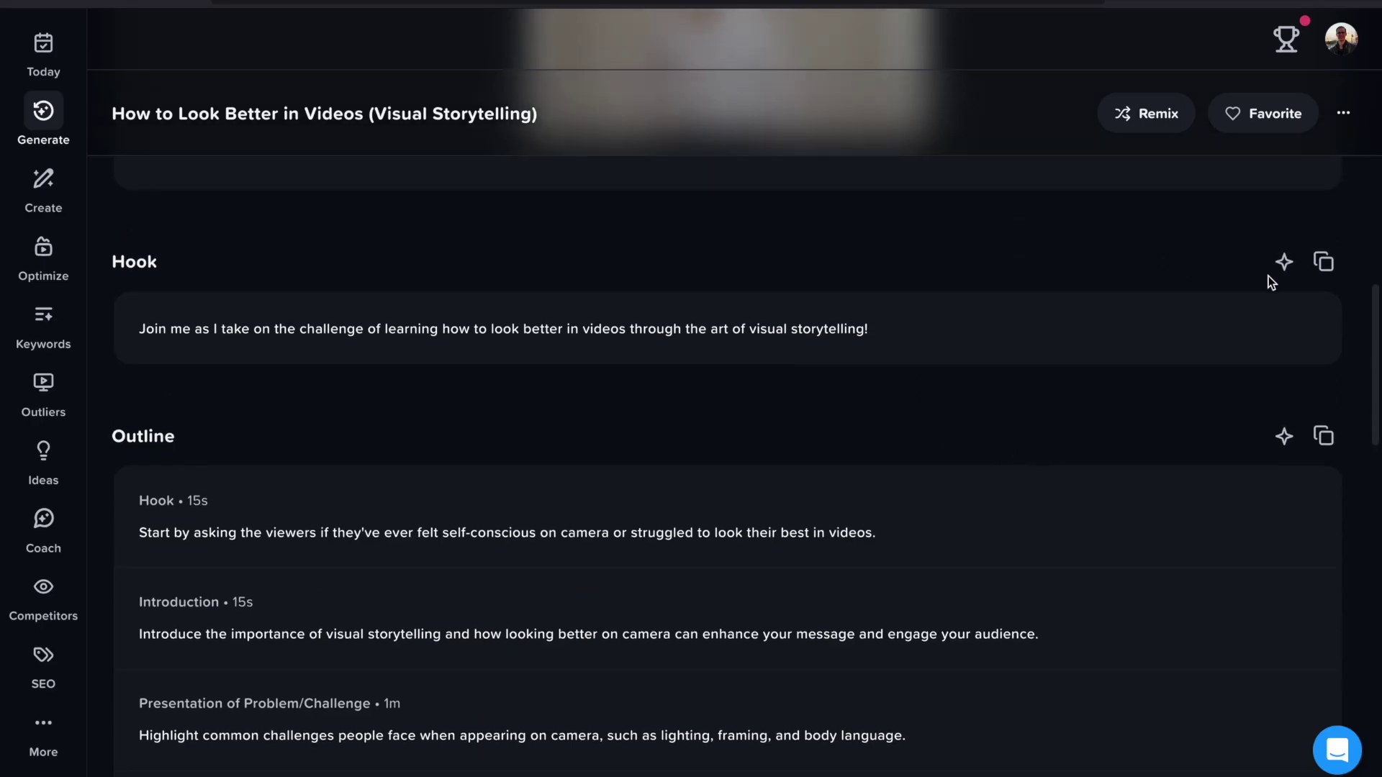
{"action": "left_click", "coordinate": [1283, 264]}
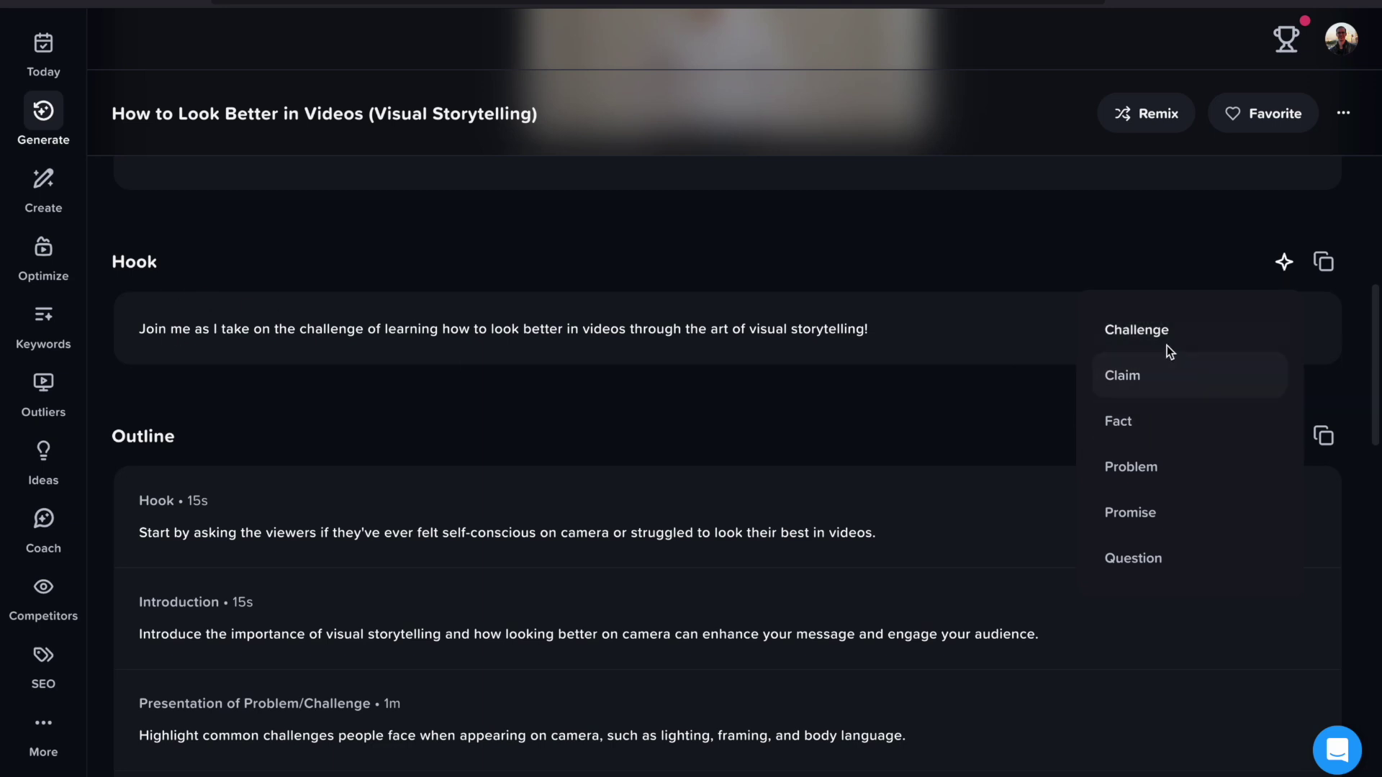
{"action": "left_click", "coordinate": [903, 417]}
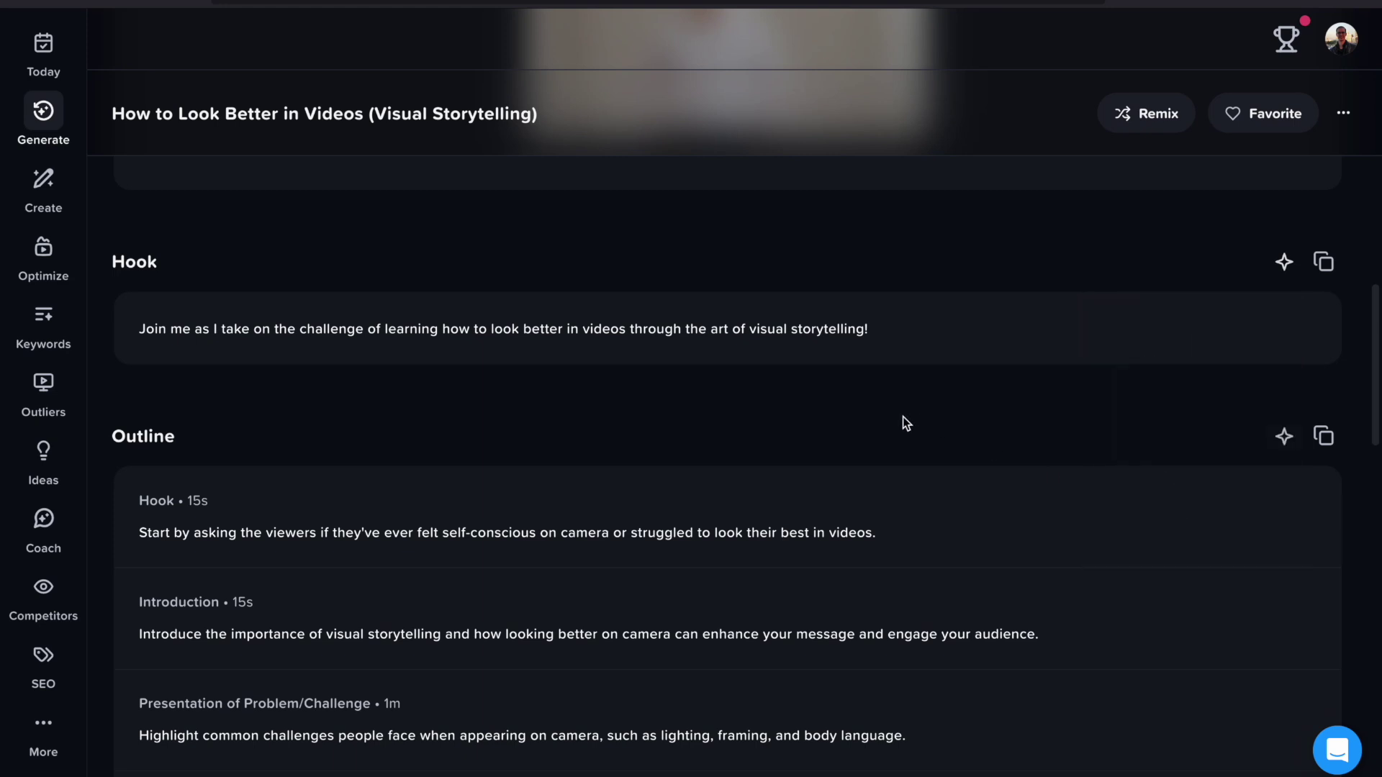
{"action": "scroll", "coordinate": [1286, 446], "scroll_direction": "down", "scroll_amount": 1}
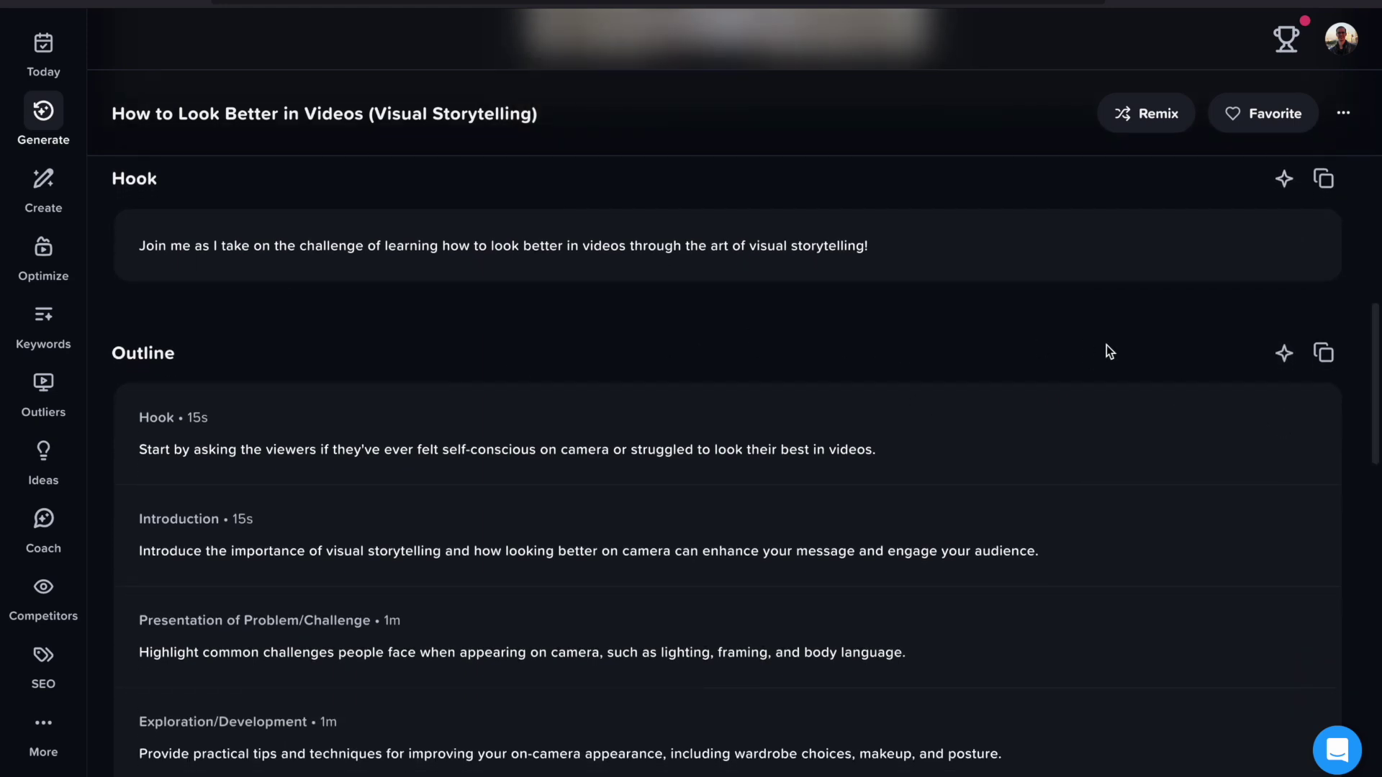
{"action": "left_click", "coordinate": [1283, 356]}
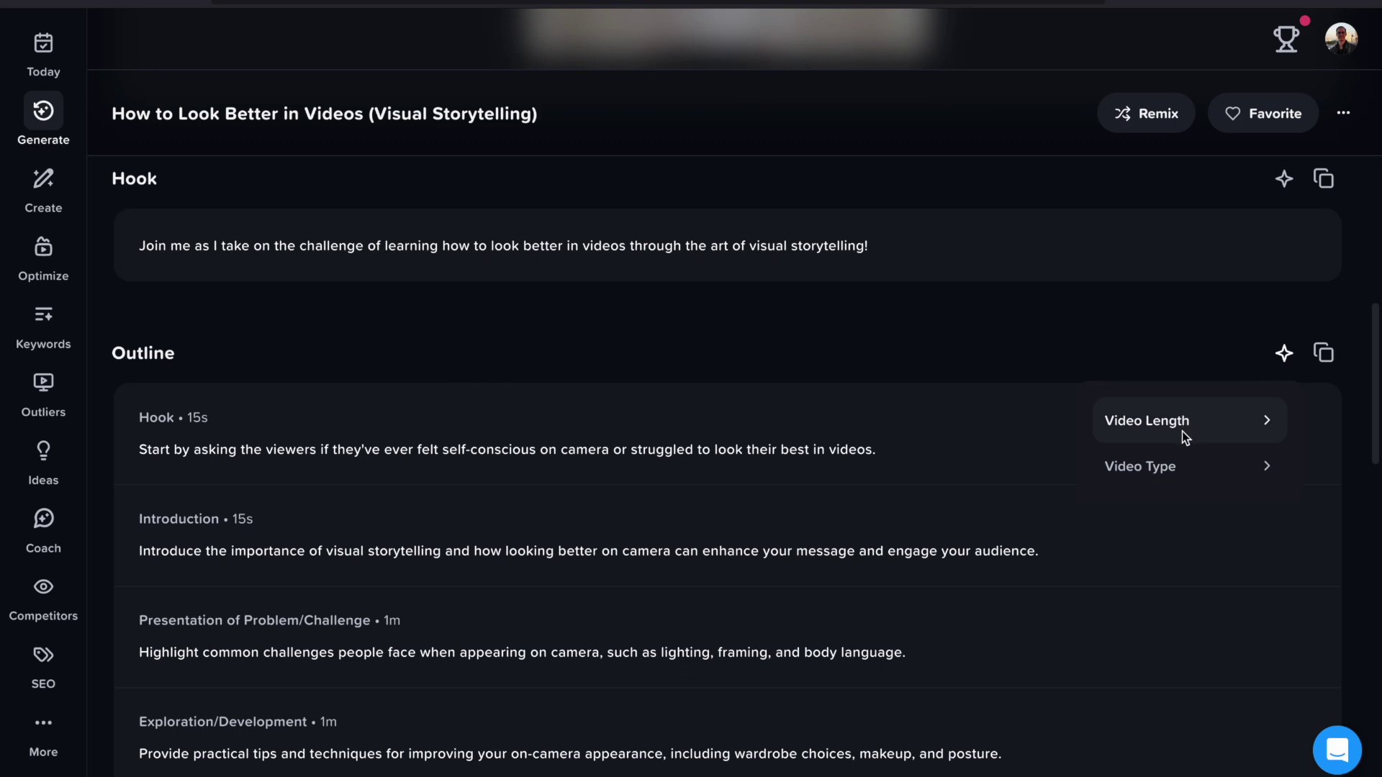
{"action": "left_click", "coordinate": [1214, 430]}
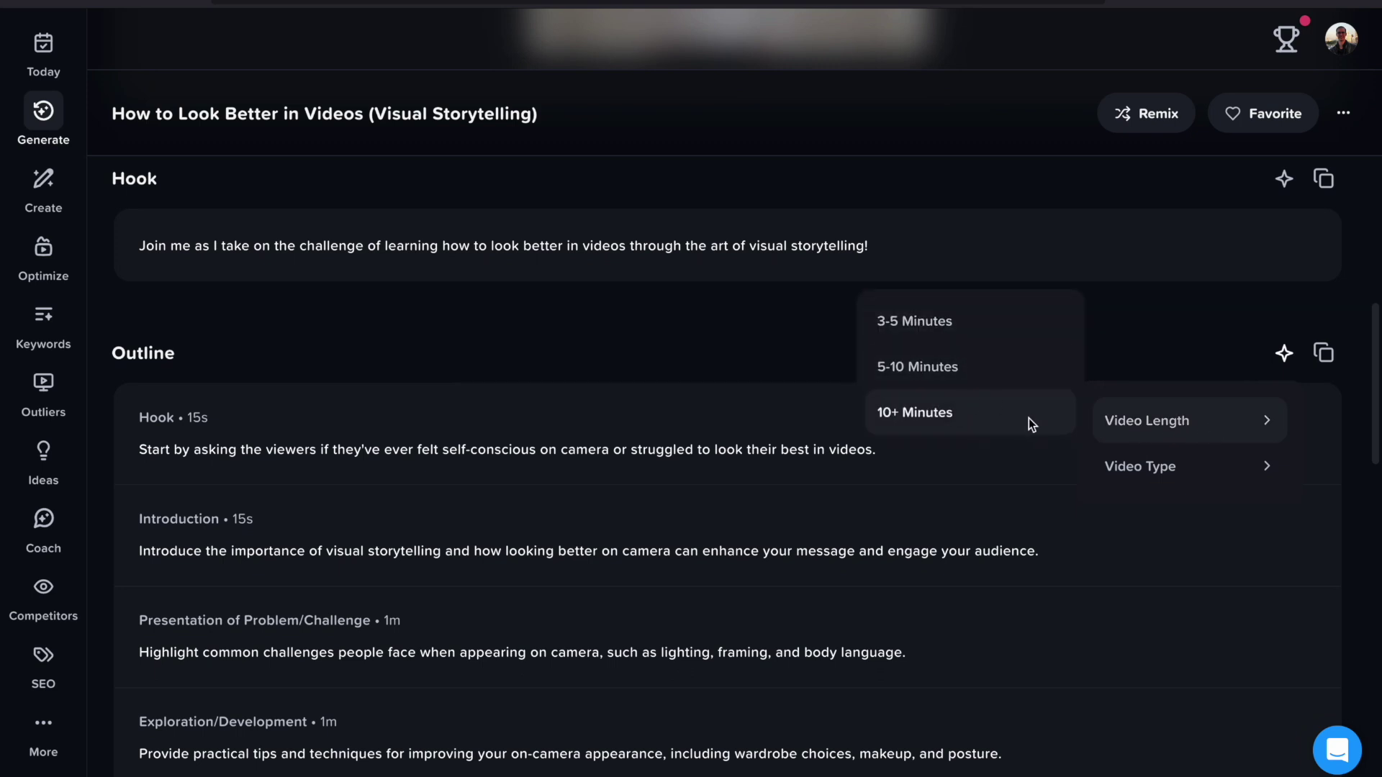
{"action": "left_click", "coordinate": [1128, 472]}
{"action": "scroll", "coordinate": [952, 327], "scroll_direction": "down", "scroll_amount": 2}
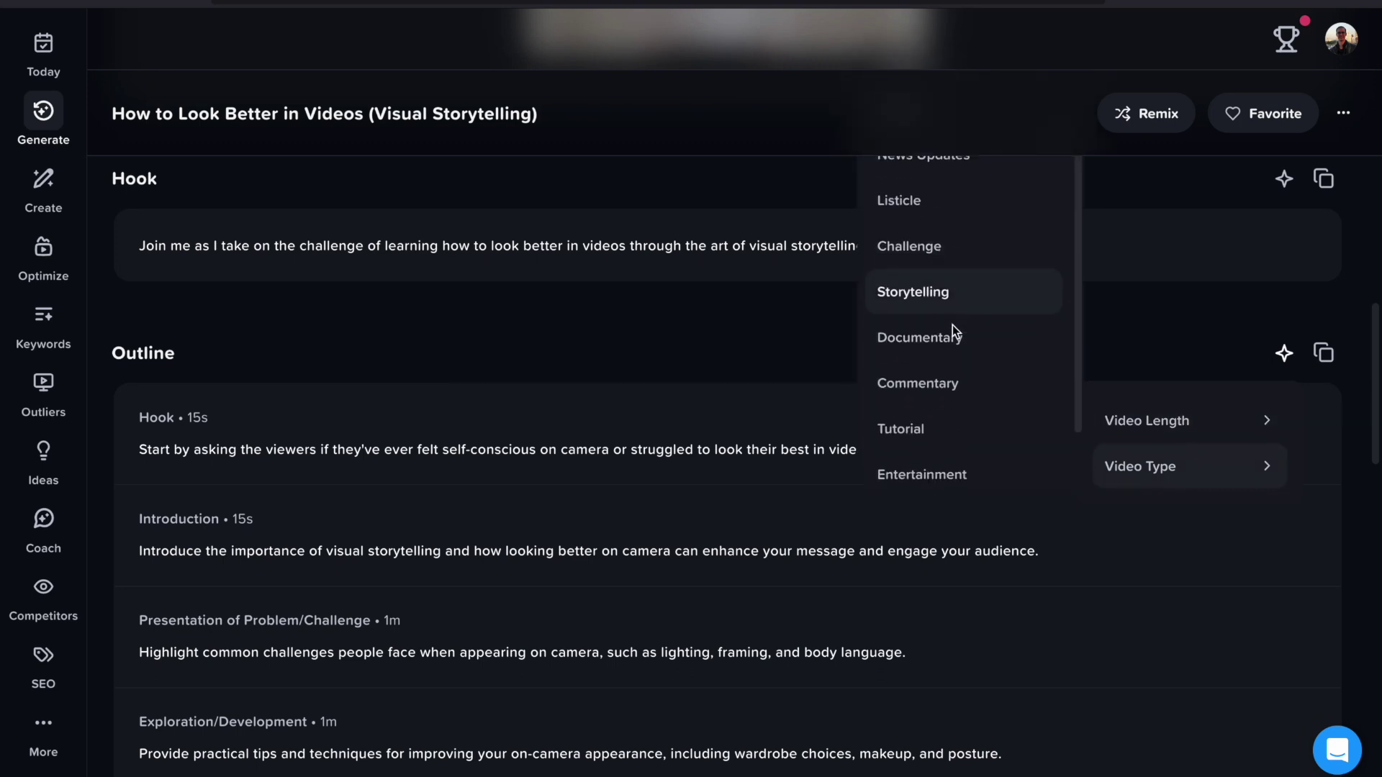
{"action": "scroll", "coordinate": [956, 328], "scroll_direction": "up", "scroll_amount": 1}
{"action": "scroll", "coordinate": [962, 364], "scroll_direction": "down", "scroll_amount": 2}
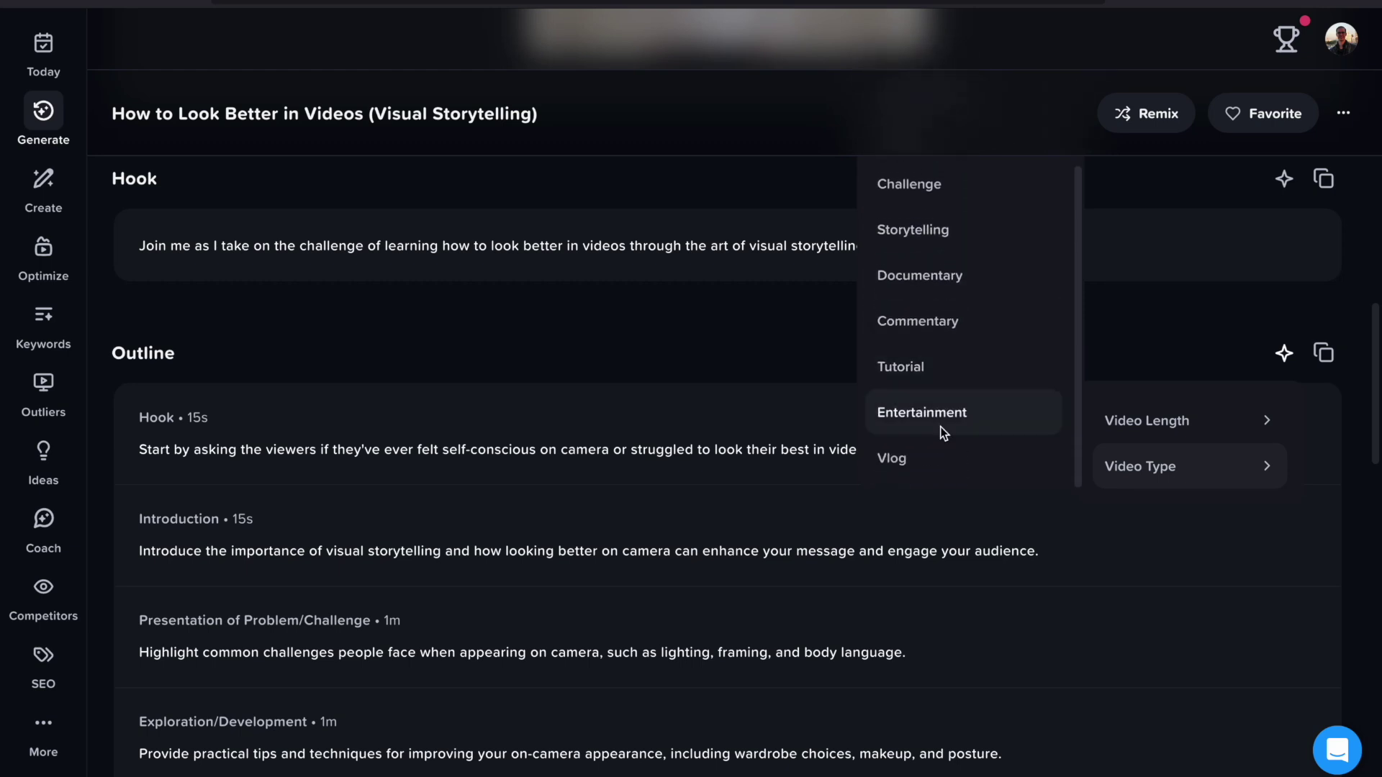
{"action": "scroll", "coordinate": [947, 421], "scroll_direction": "up", "scroll_amount": 2}
{"action": "scroll", "coordinate": [1205, 414], "scroll_direction": "down", "scroll_amount": 10}
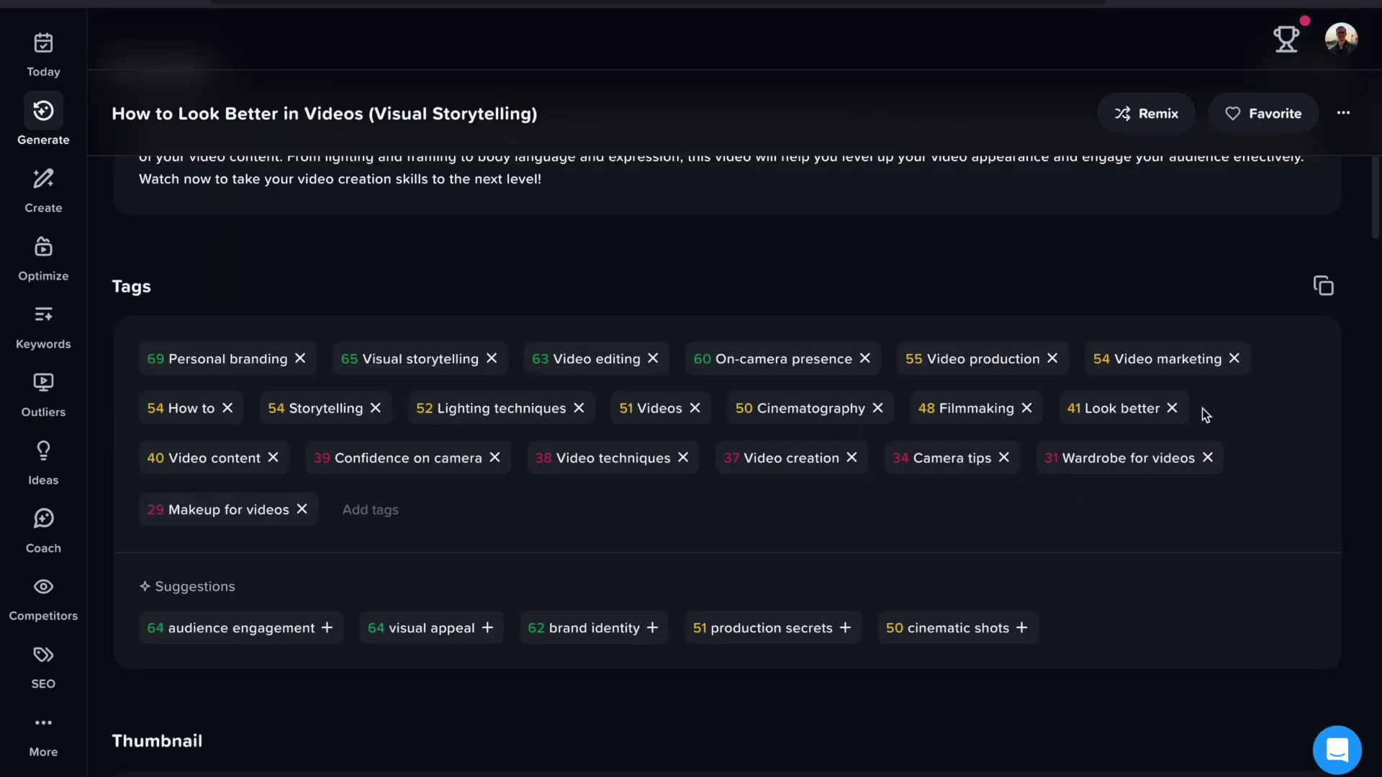
Step: Replace tags Confidence on camera and Video techniques with audience engagement and brand identity
{"action": "left_click", "coordinate": [495, 458]}
{"action": "left_click", "coordinate": [461, 458]}
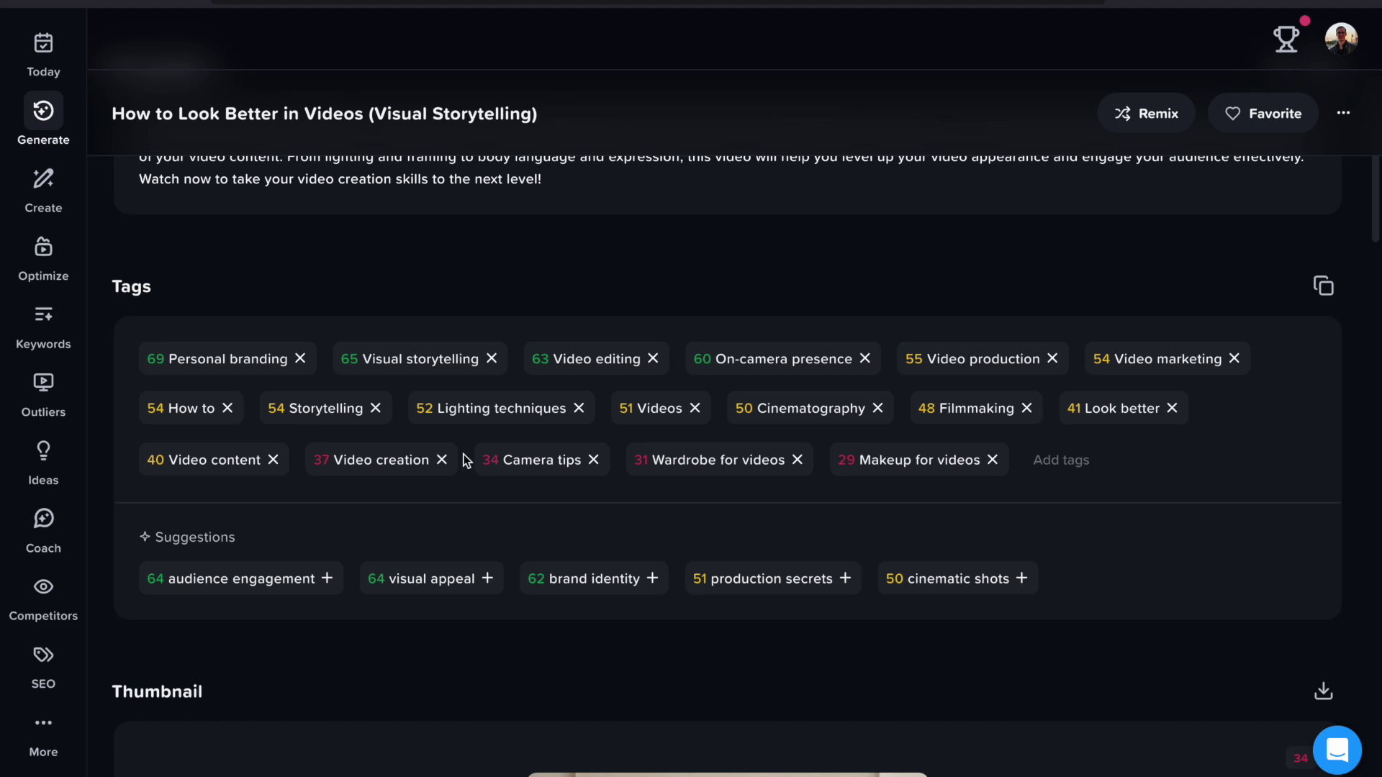
{"action": "left_click", "coordinate": [328, 579]}
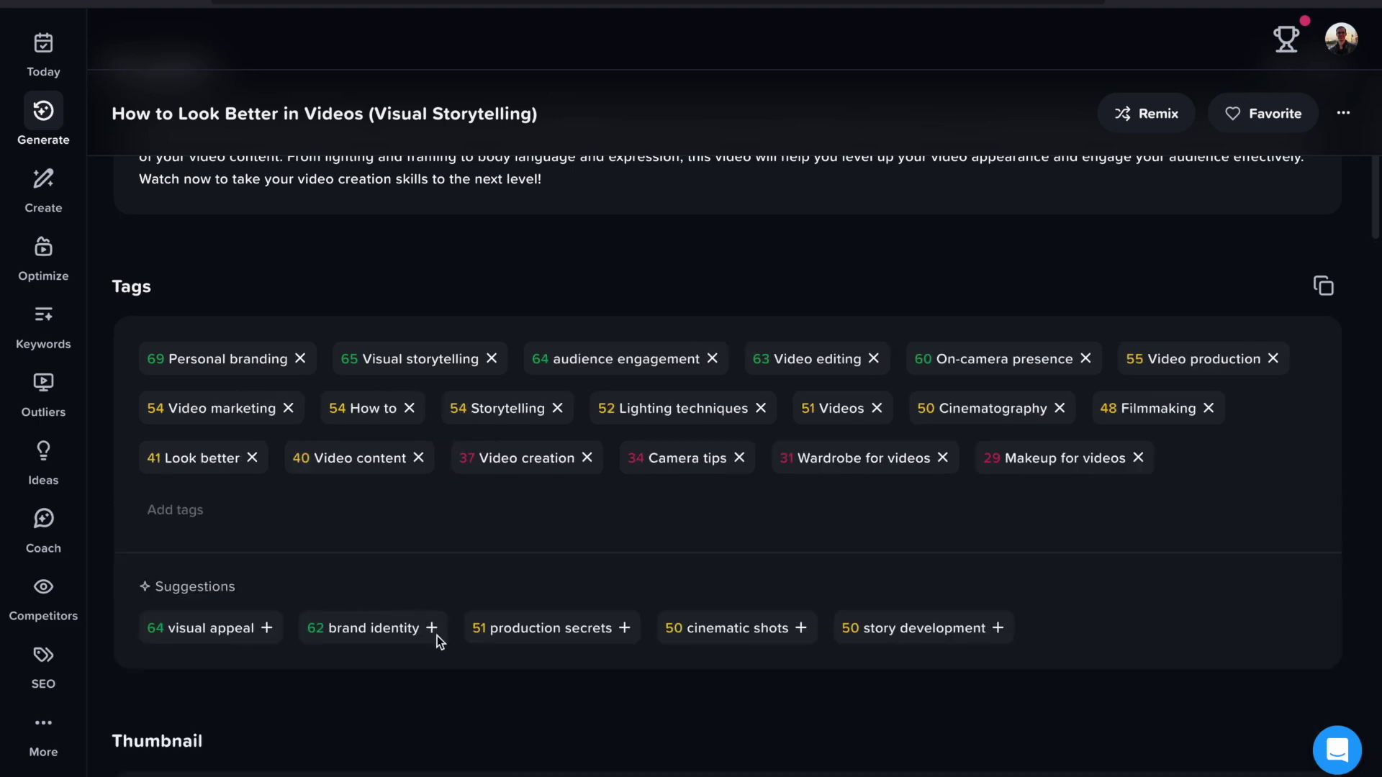
{"action": "left_click", "coordinate": [433, 627]}
{"action": "scroll", "coordinate": [823, 519], "scroll_direction": "up", "scroll_amount": 3}
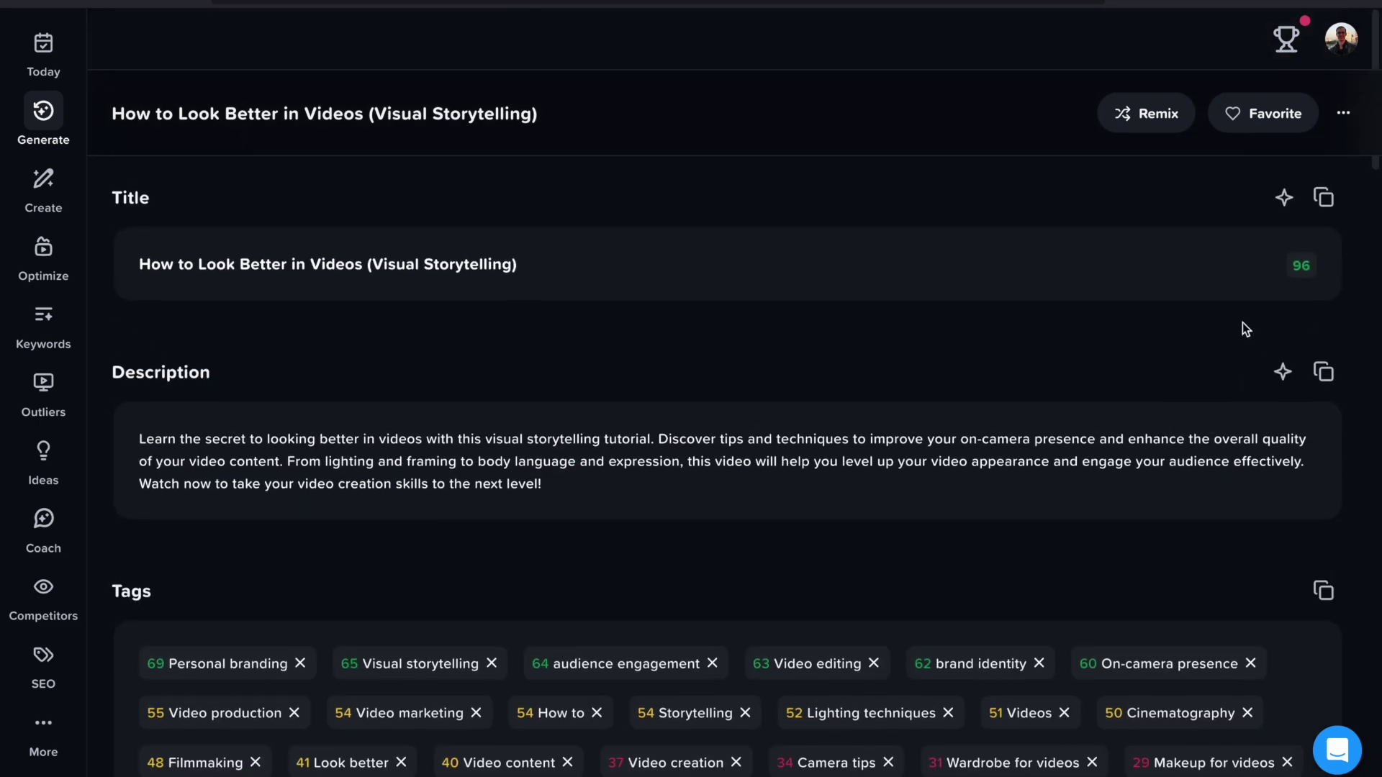
Step: Review shorter title suggestions without changing the title, then play the 3:12 voiceover
{"action": "left_click", "coordinate": [1282, 372]}
{"action": "left_click", "coordinate": [1296, 195]}
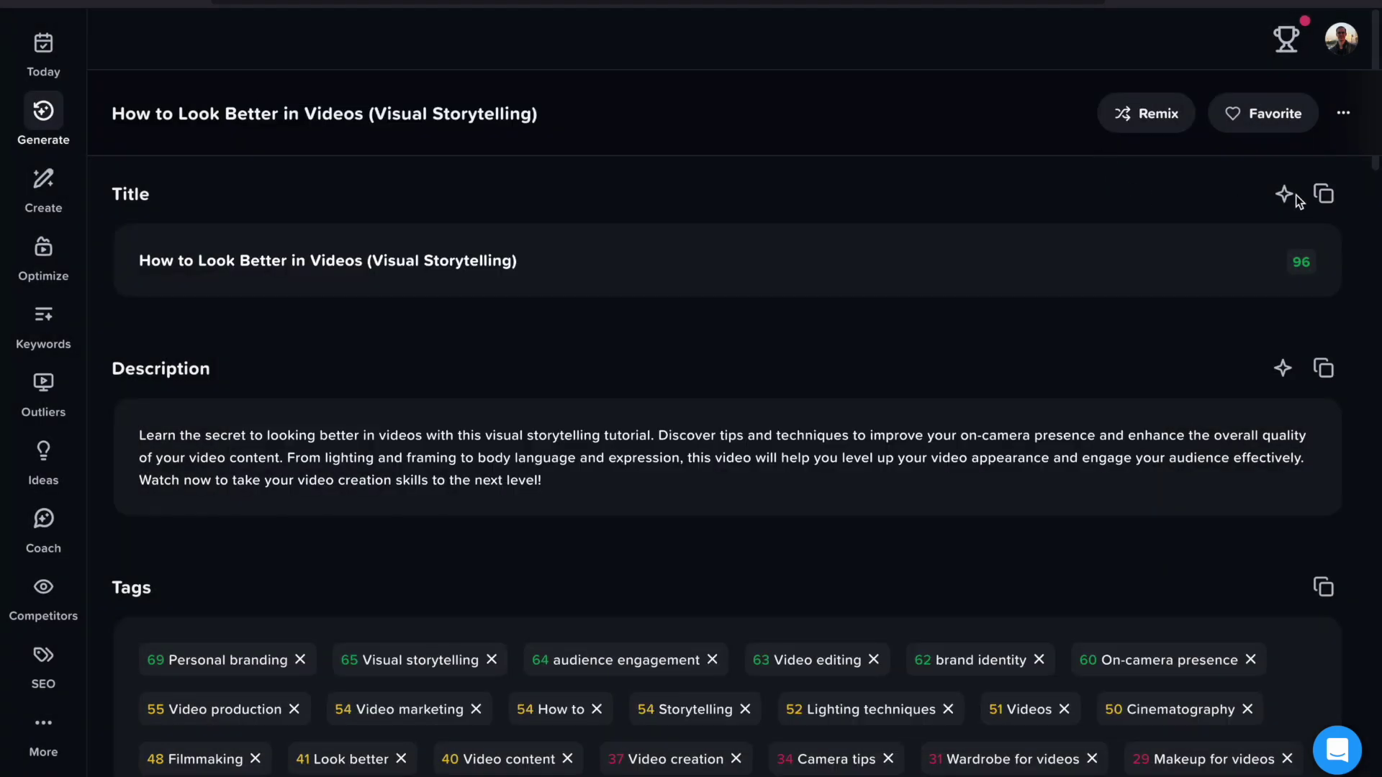
{"action": "left_click", "coordinate": [1284, 196]}
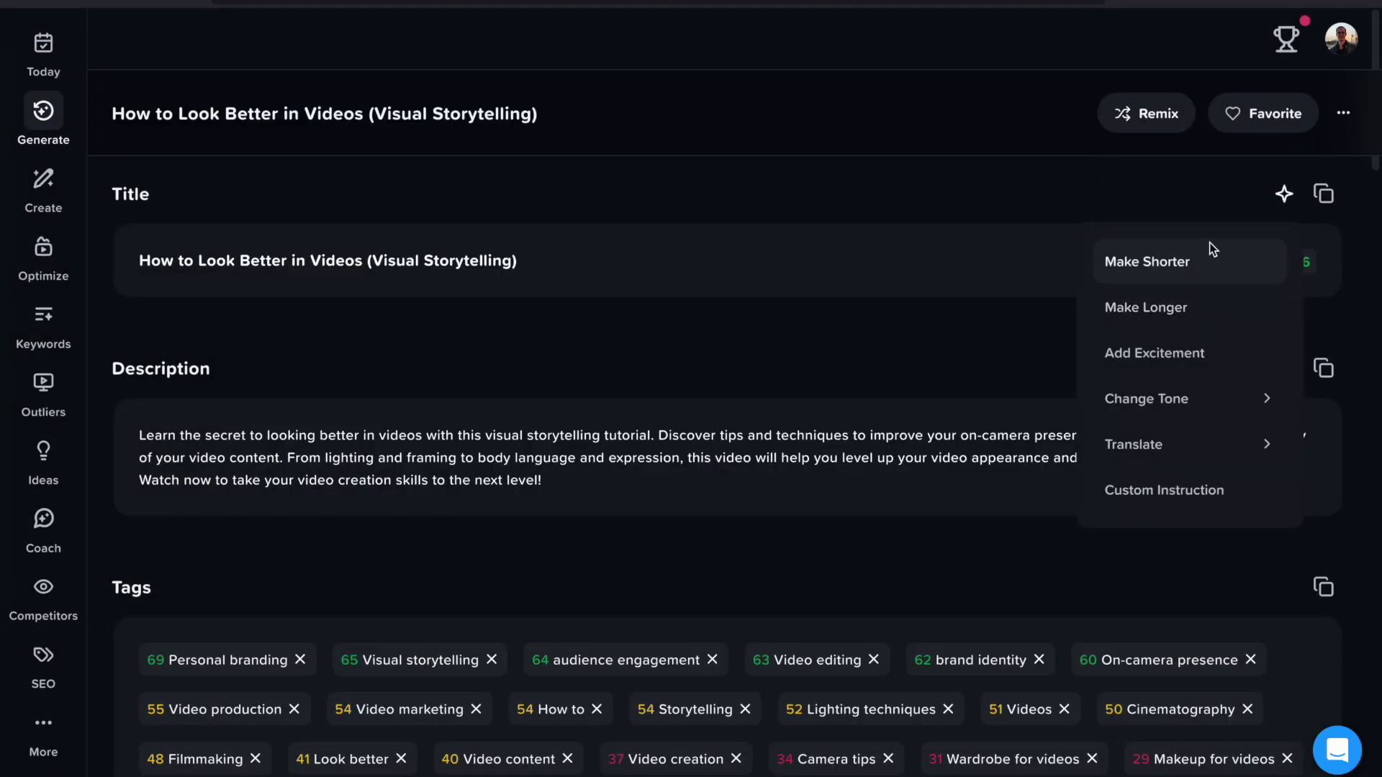
{"action": "left_click", "coordinate": [1192, 270]}
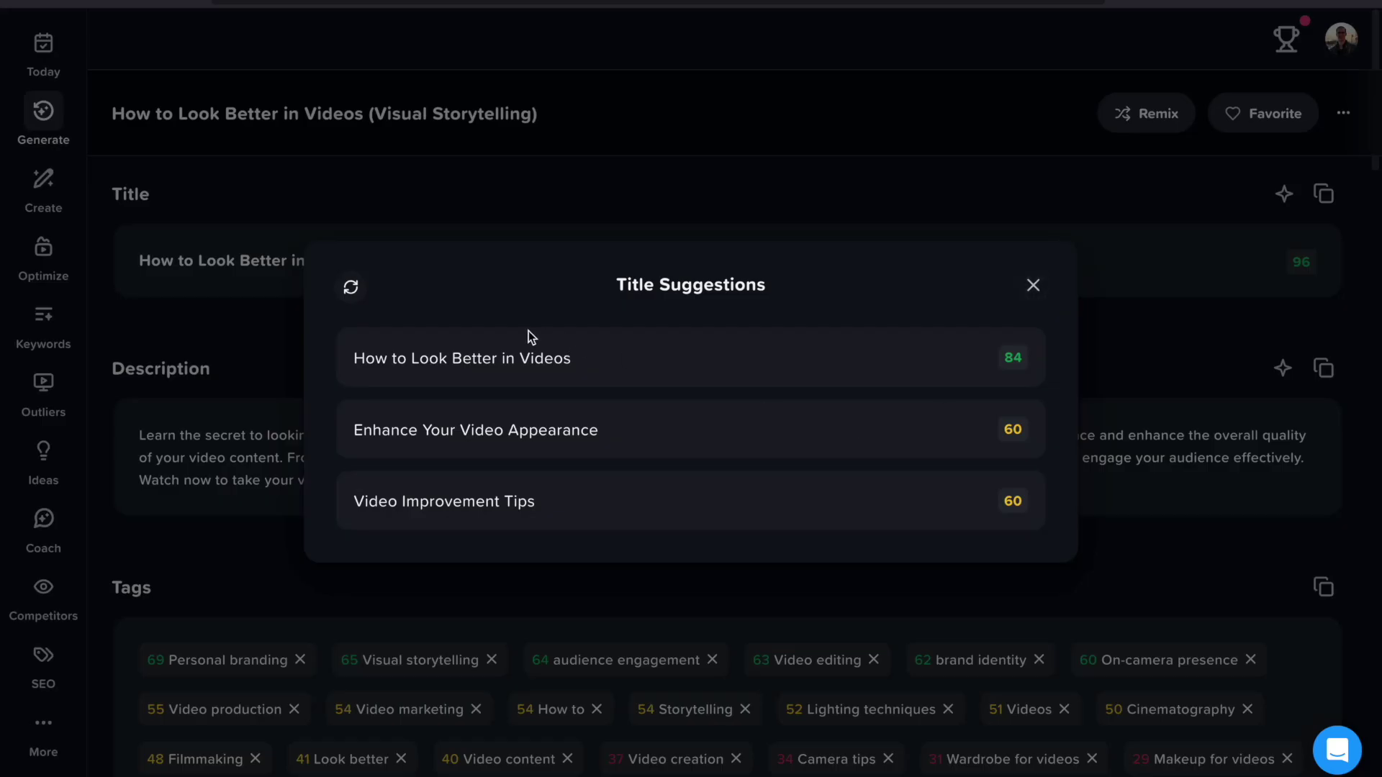
{"action": "left_click", "coordinate": [1034, 284]}
{"action": "scroll", "coordinate": [346, 651], "scroll_direction": "down", "scroll_amount": 15}
{"action": "left_click", "coordinate": [153, 673]}
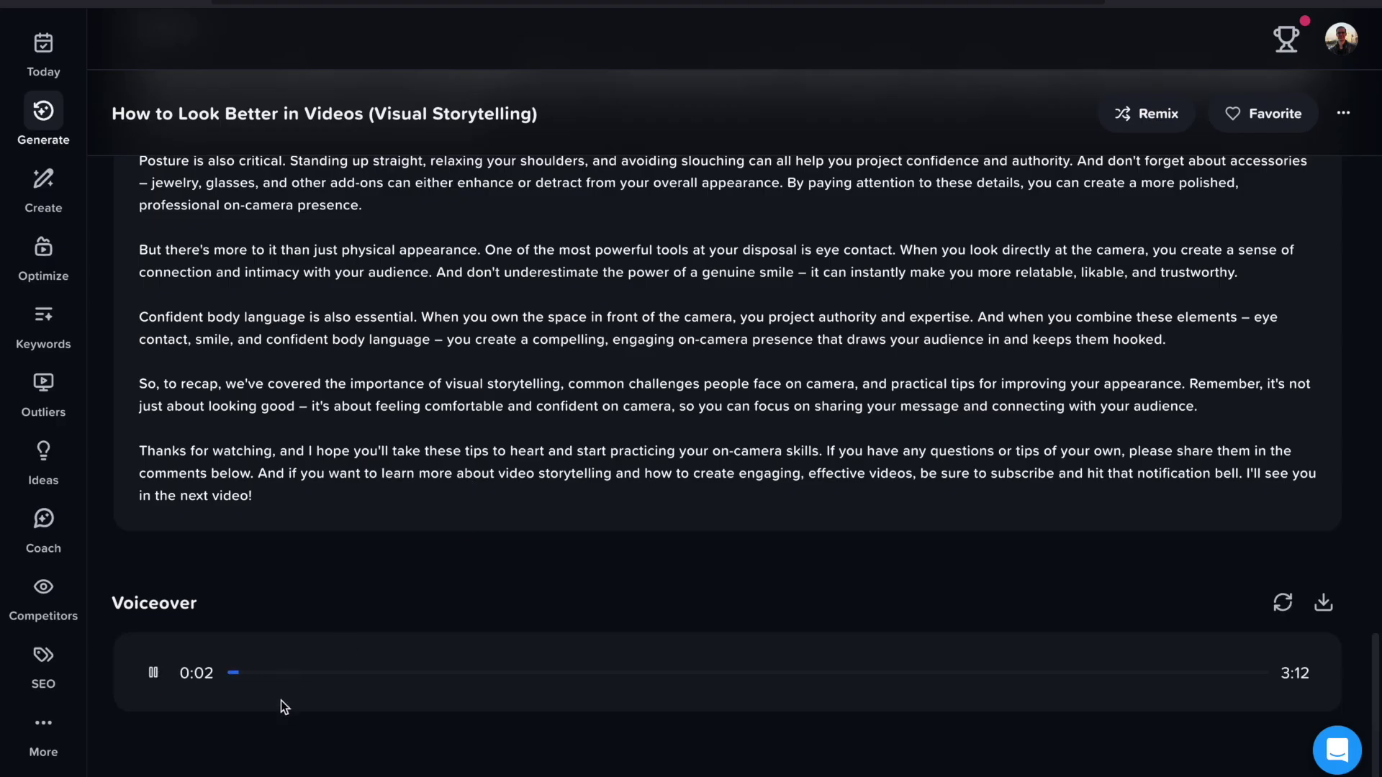
Step: Pause the script's voiceover at 0:05 of 3:12
{"action": "left_click", "coordinate": [155, 674]}
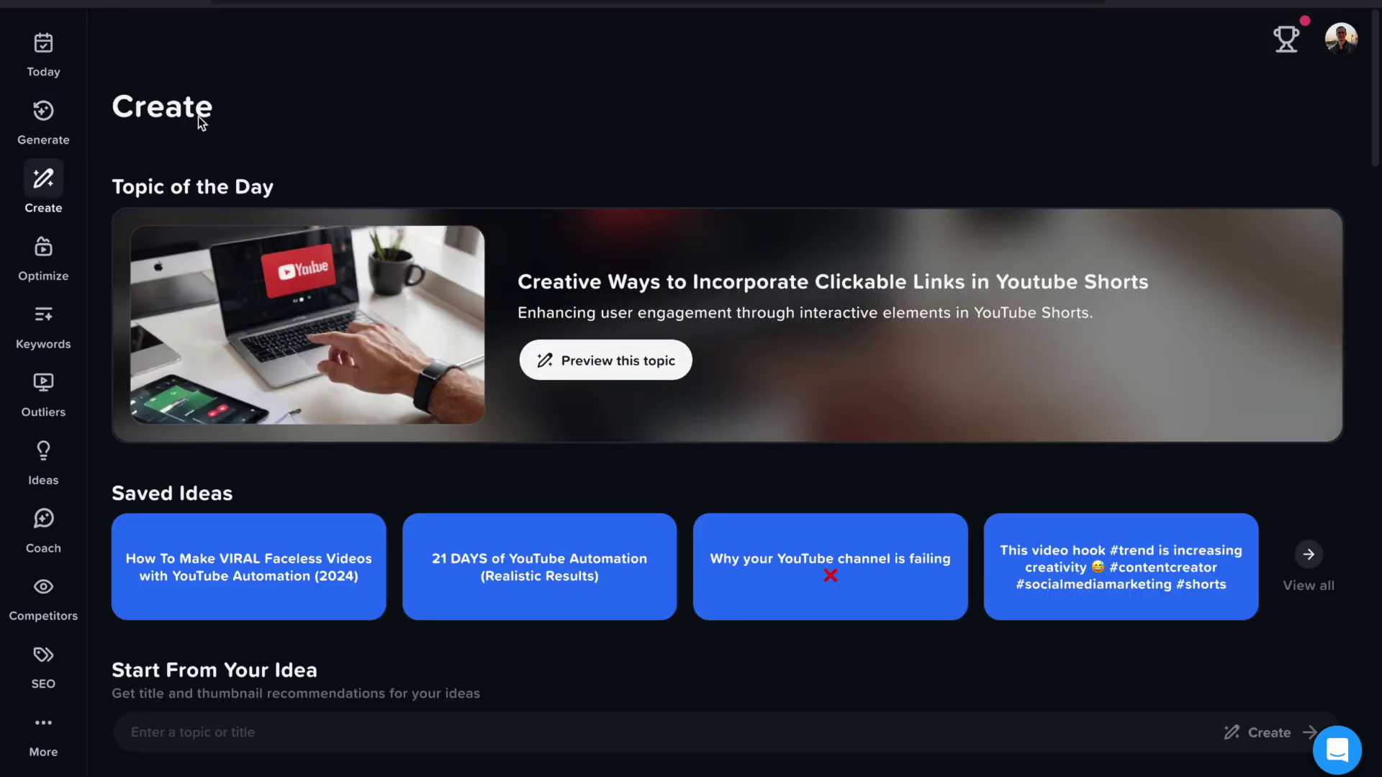
{"action": "scroll", "coordinate": [789, 202], "scroll_direction": "down", "scroll_amount": 3}
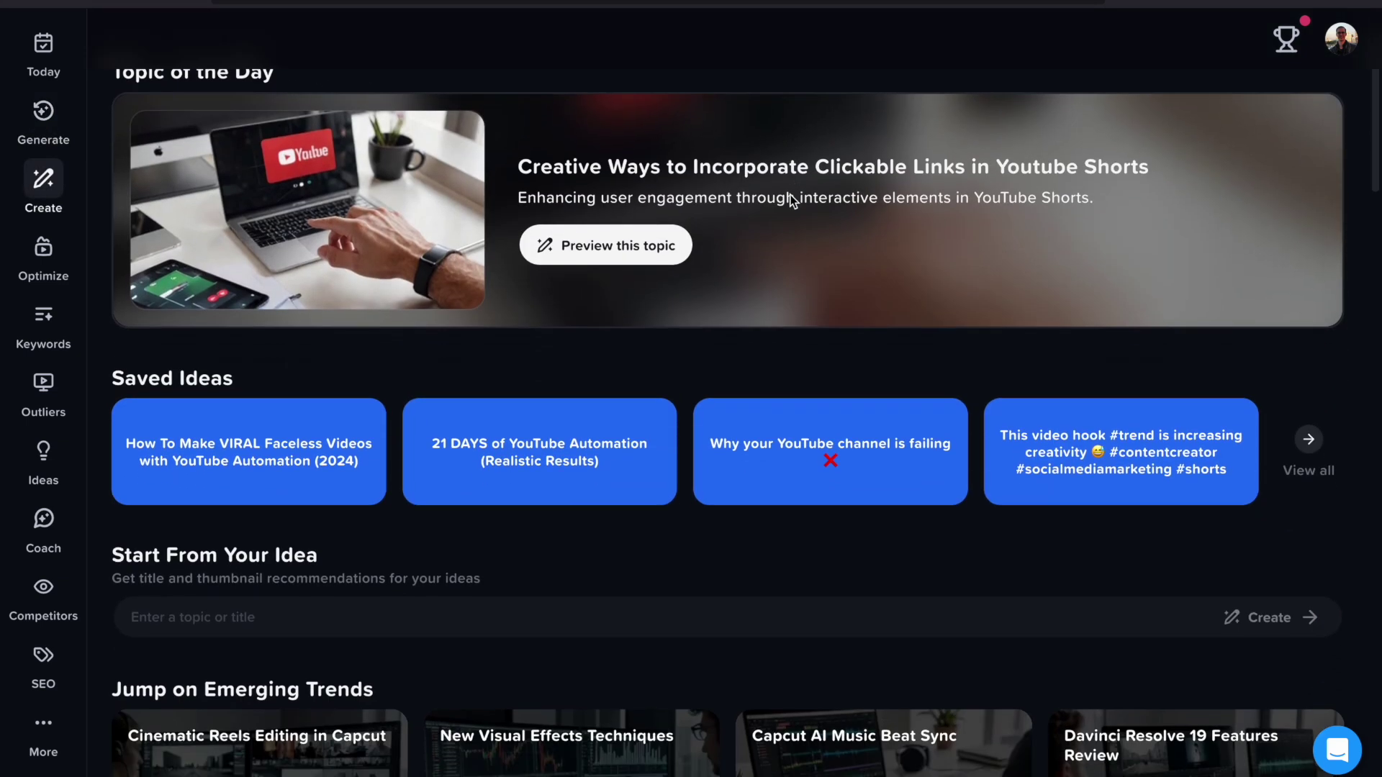
{"action": "scroll", "coordinate": [790, 203], "scroll_direction": "down", "scroll_amount": 3}
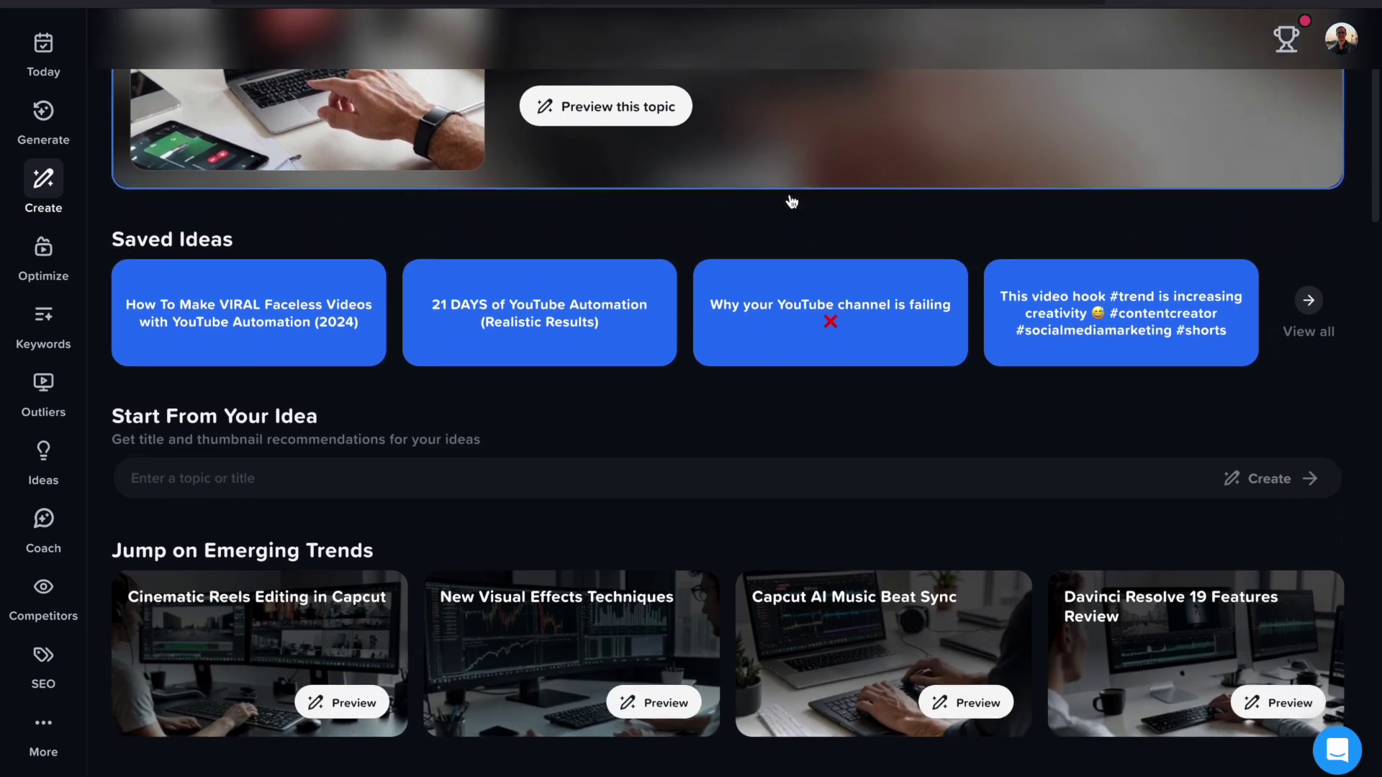
{"action": "scroll", "coordinate": [752, 279], "scroll_direction": "down", "scroll_amount": 3}
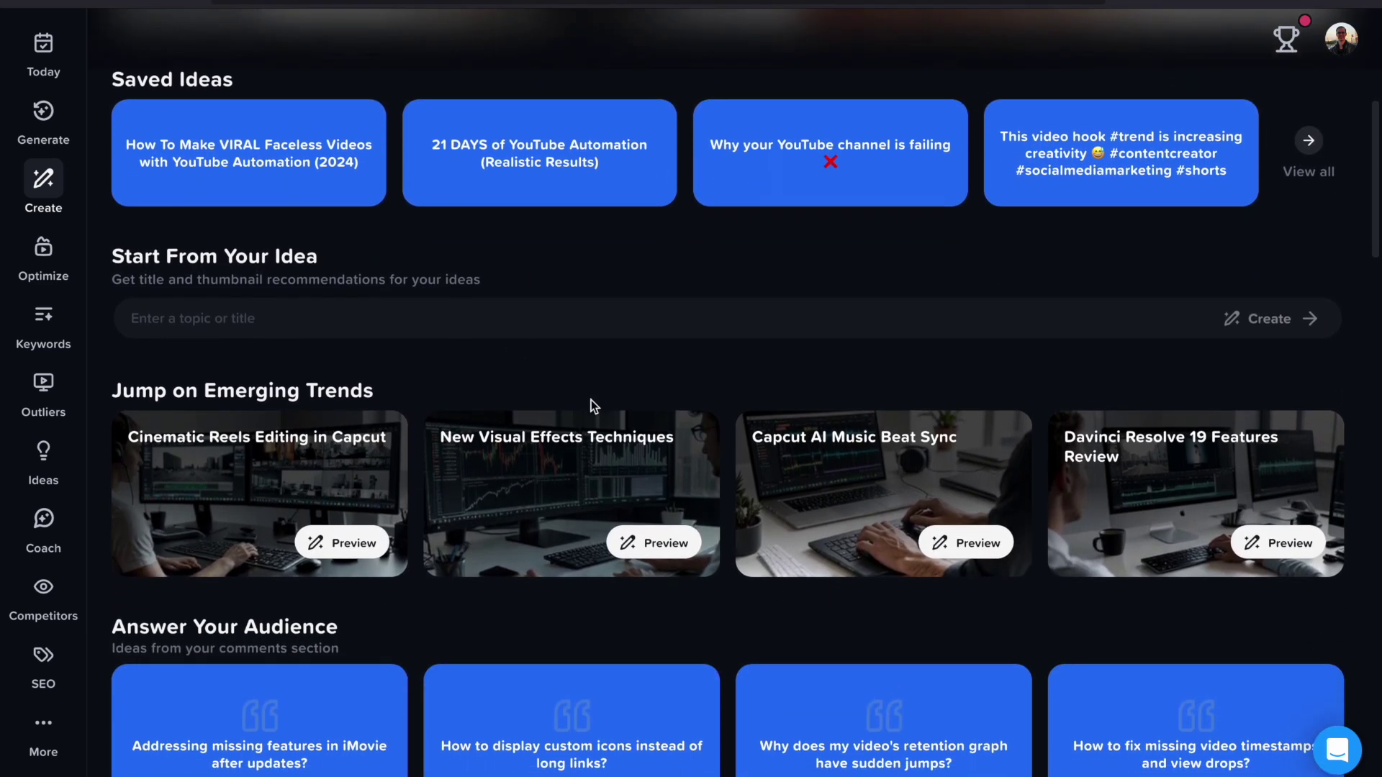
{"action": "scroll", "coordinate": [552, 398], "scroll_direction": "down", "scroll_amount": 2}
{"action": "scroll", "coordinate": [707, 394], "scroll_direction": "down", "scroll_amount": 2}
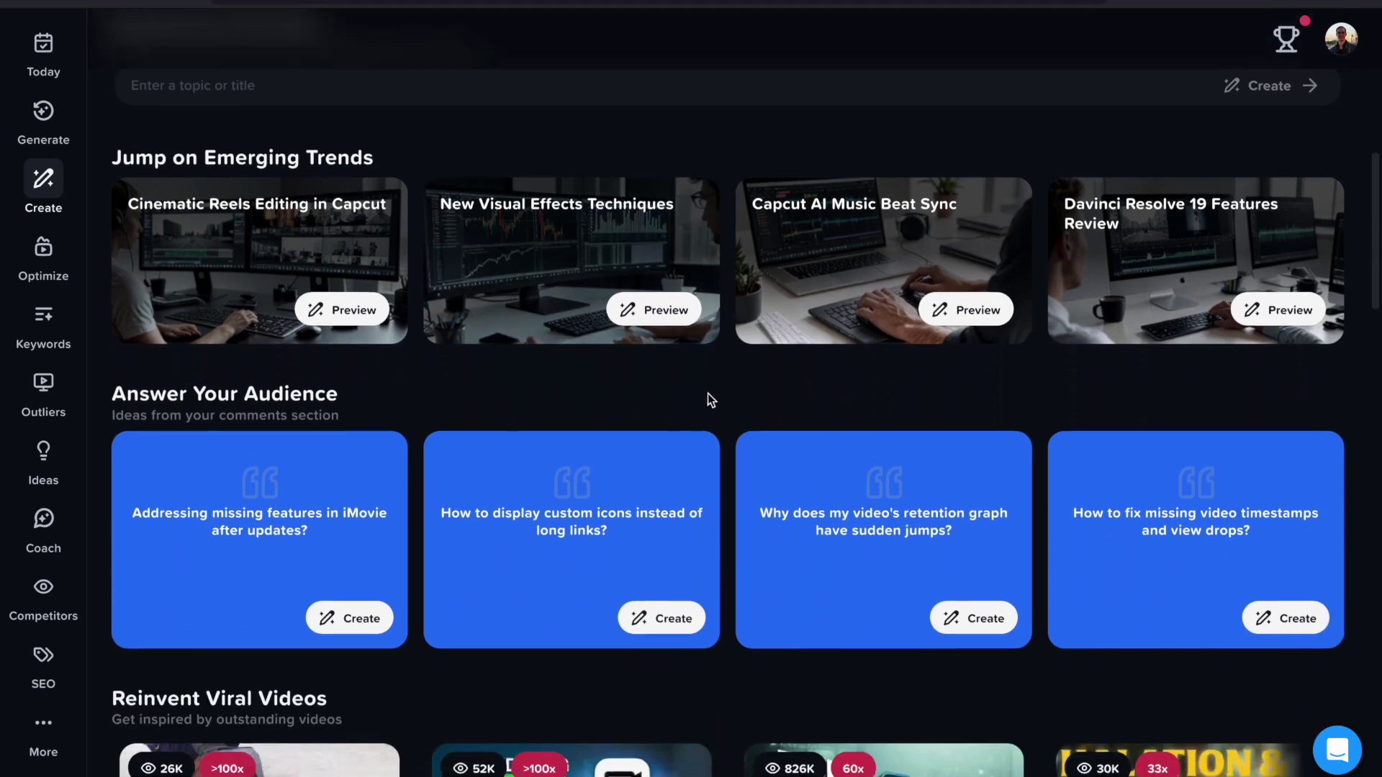
{"action": "scroll", "coordinate": [537, 370], "scroll_direction": "down", "scroll_amount": 3}
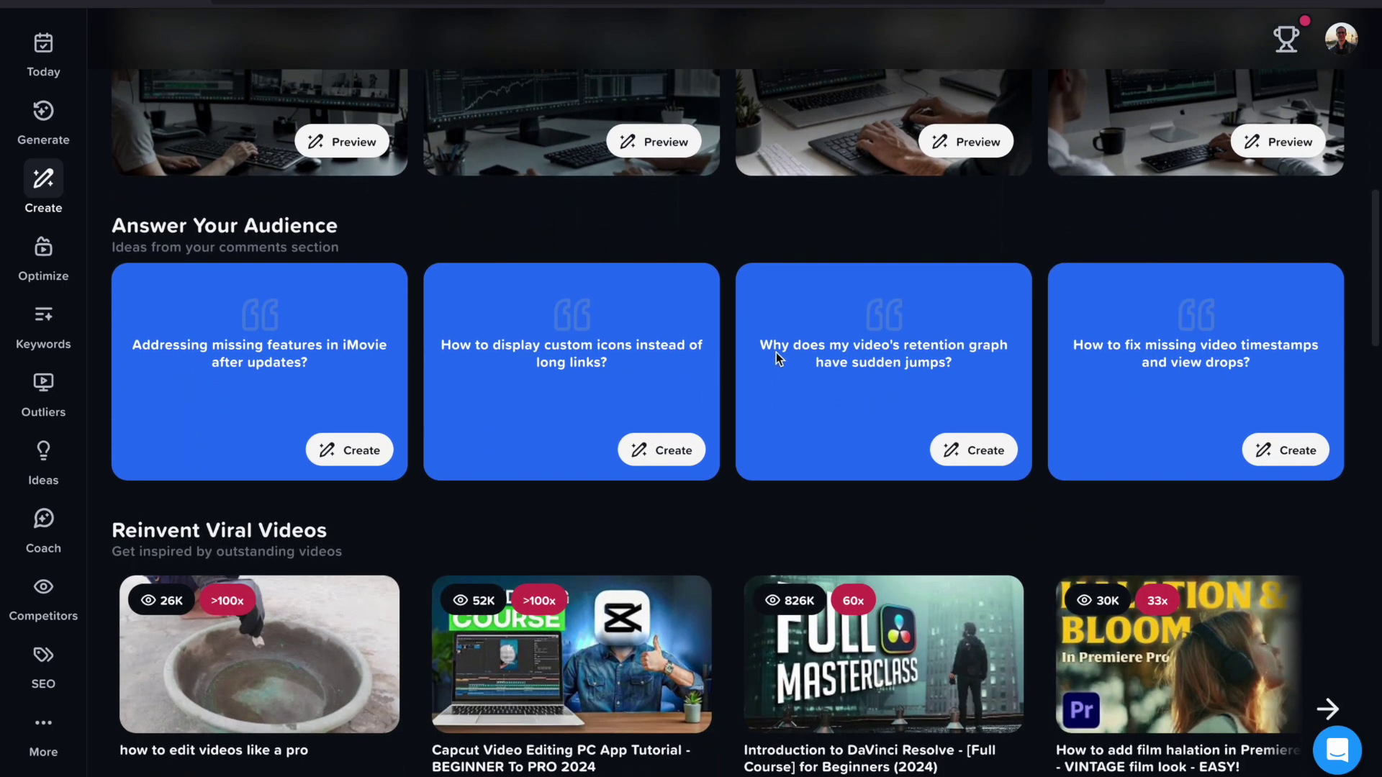
{"action": "scroll", "coordinate": [681, 436], "scroll_direction": "up", "scroll_amount": 2}
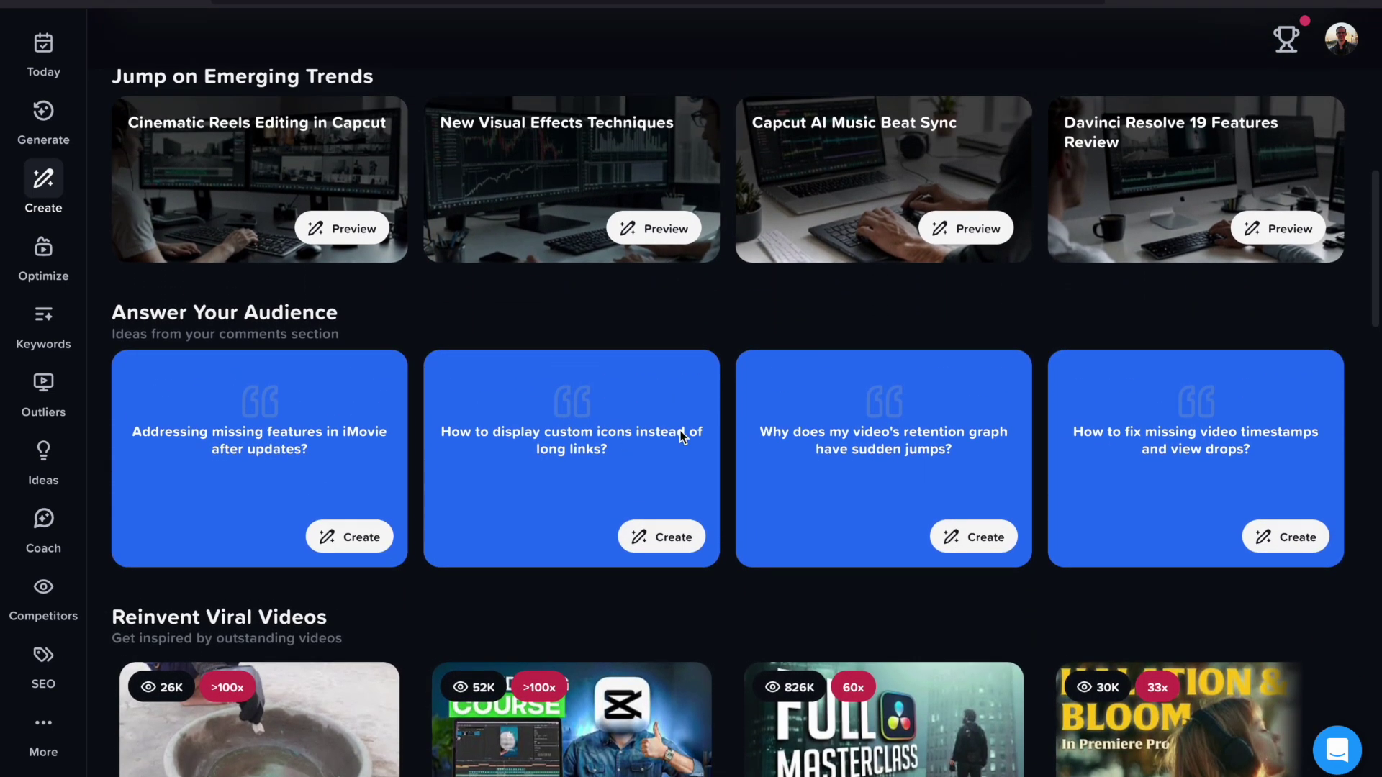
{"action": "scroll", "coordinate": [680, 437], "scroll_direction": "up", "scroll_amount": 1}
{"action": "scroll", "coordinate": [680, 437], "scroll_direction": "up", "scroll_amount": 1}
{"action": "scroll", "coordinate": [680, 436], "scroll_direction": "up", "scroll_amount": 5}
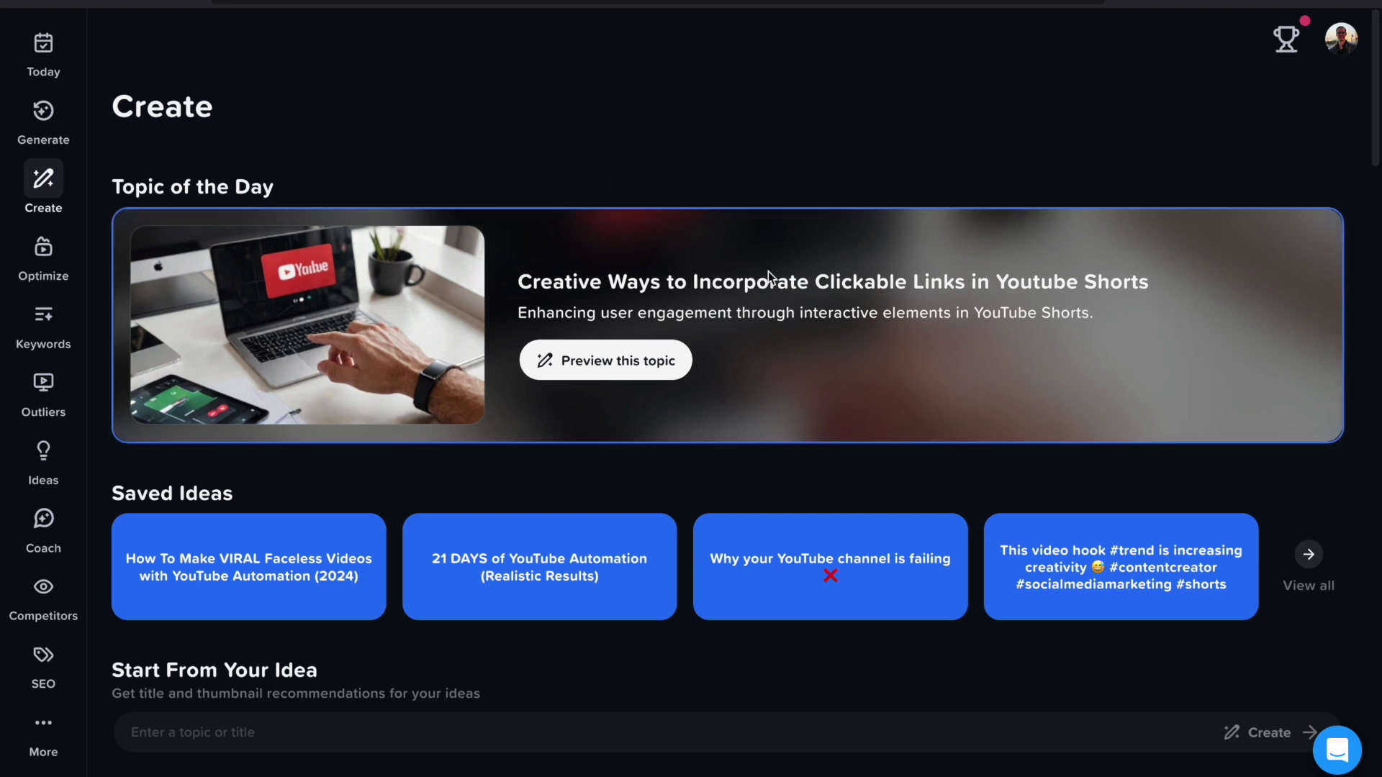
{"action": "left_click", "coordinate": [664, 358]}
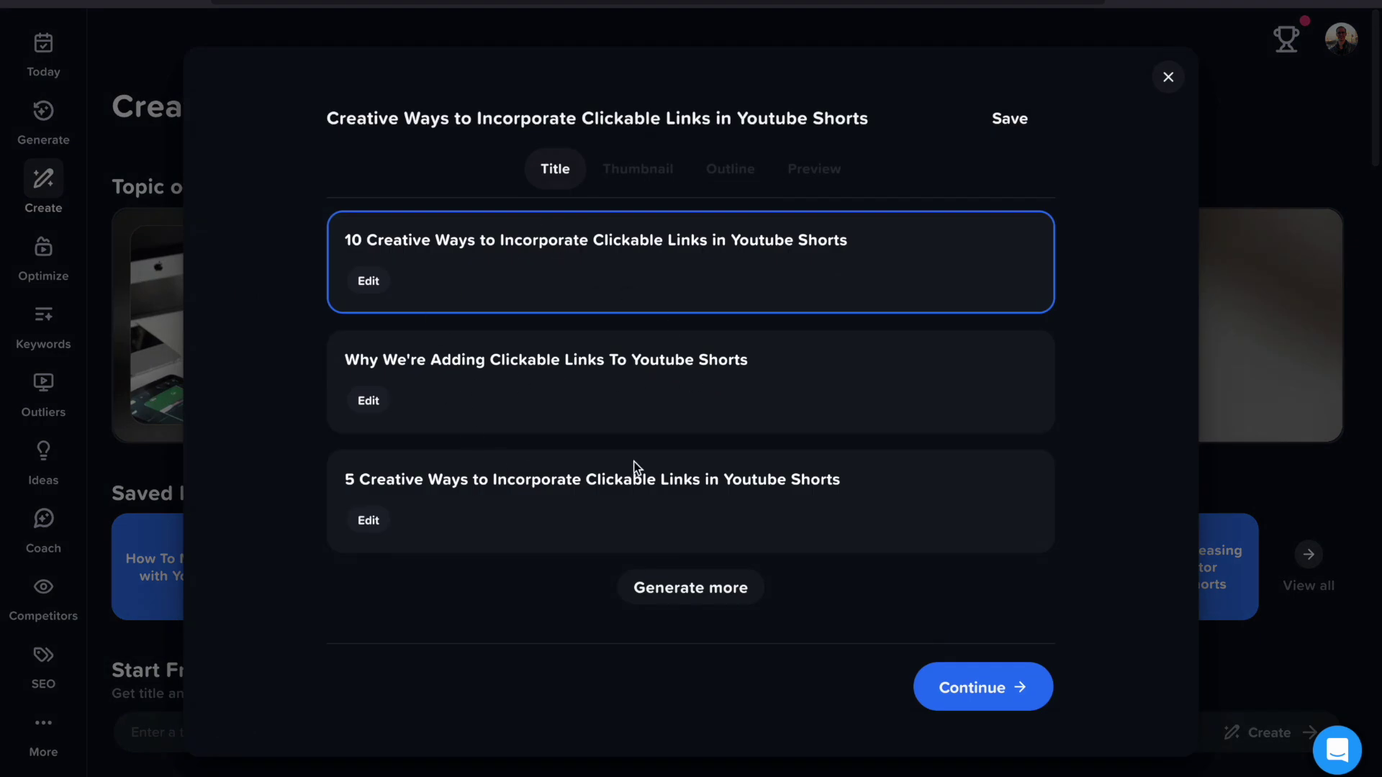
{"action": "key", "text": "Return"}
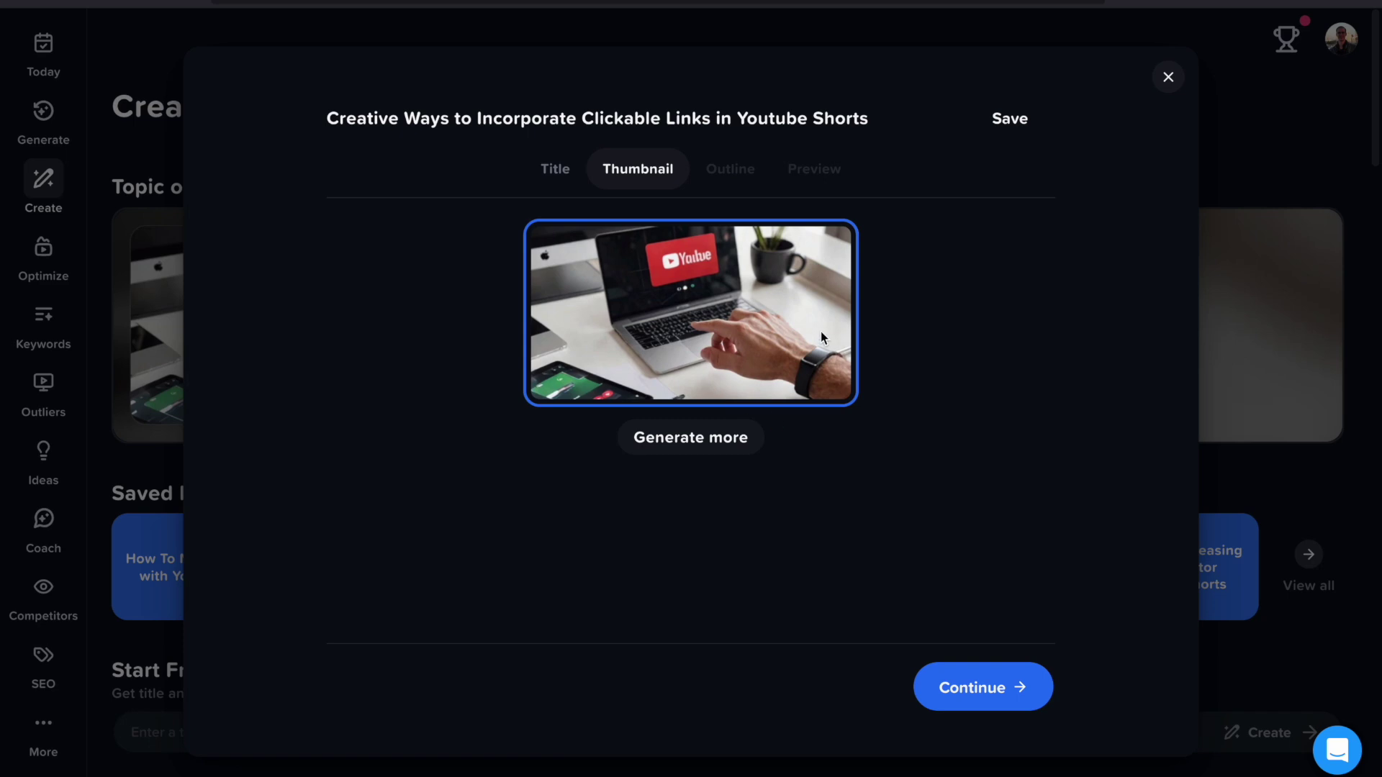
{"action": "key", "text": "Return"}
{"action": "scroll", "coordinate": [577, 413], "scroll_direction": "down", "scroll_amount": 2}
{"action": "scroll", "coordinate": [520, 470], "scroll_direction": "down", "scroll_amount": 2}
{"action": "scroll", "coordinate": [572, 458], "scroll_direction": "down", "scroll_amount": 1}
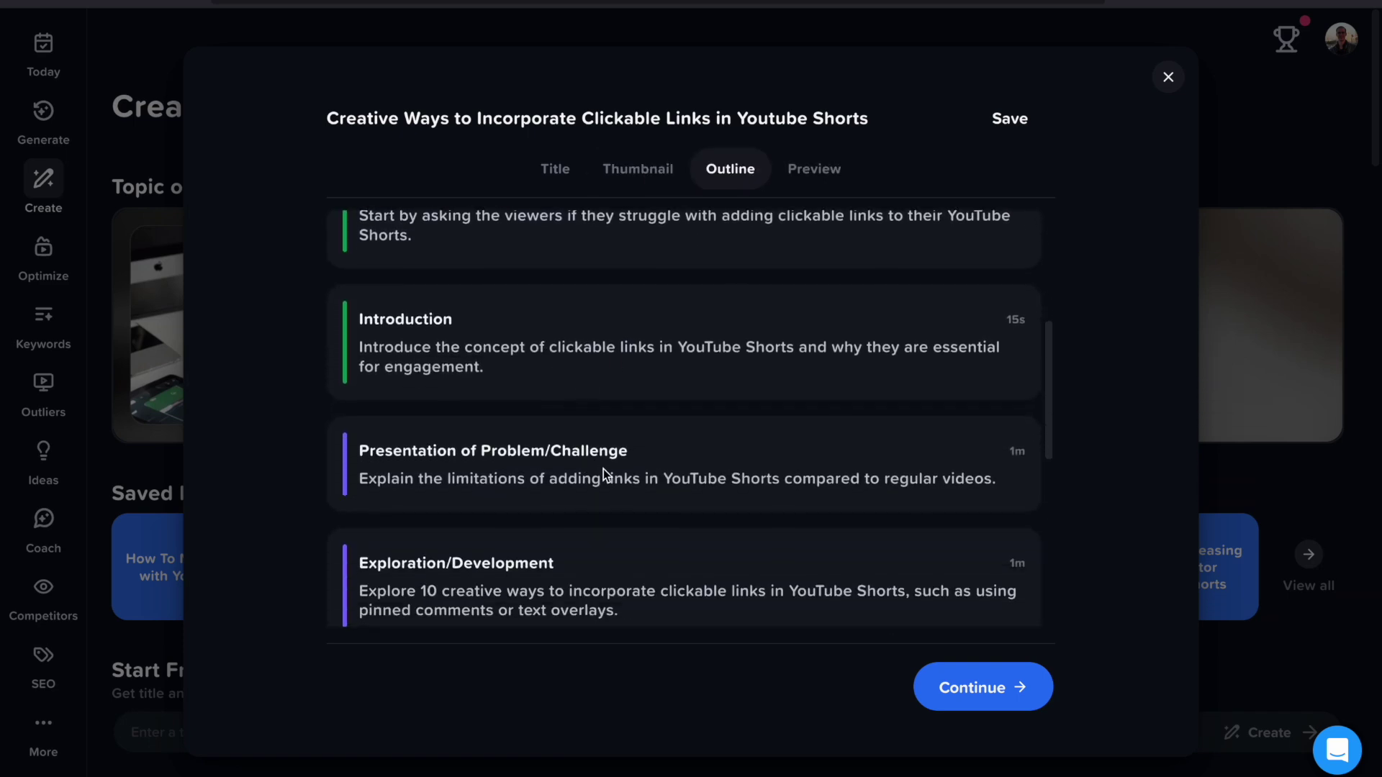
{"action": "scroll", "coordinate": [554, 460], "scroll_direction": "down", "scroll_amount": 2}
{"action": "scroll", "coordinate": [636, 485], "scroll_direction": "down", "scroll_amount": 1}
{"action": "scroll", "coordinate": [642, 486], "scroll_direction": "down", "scroll_amount": 1}
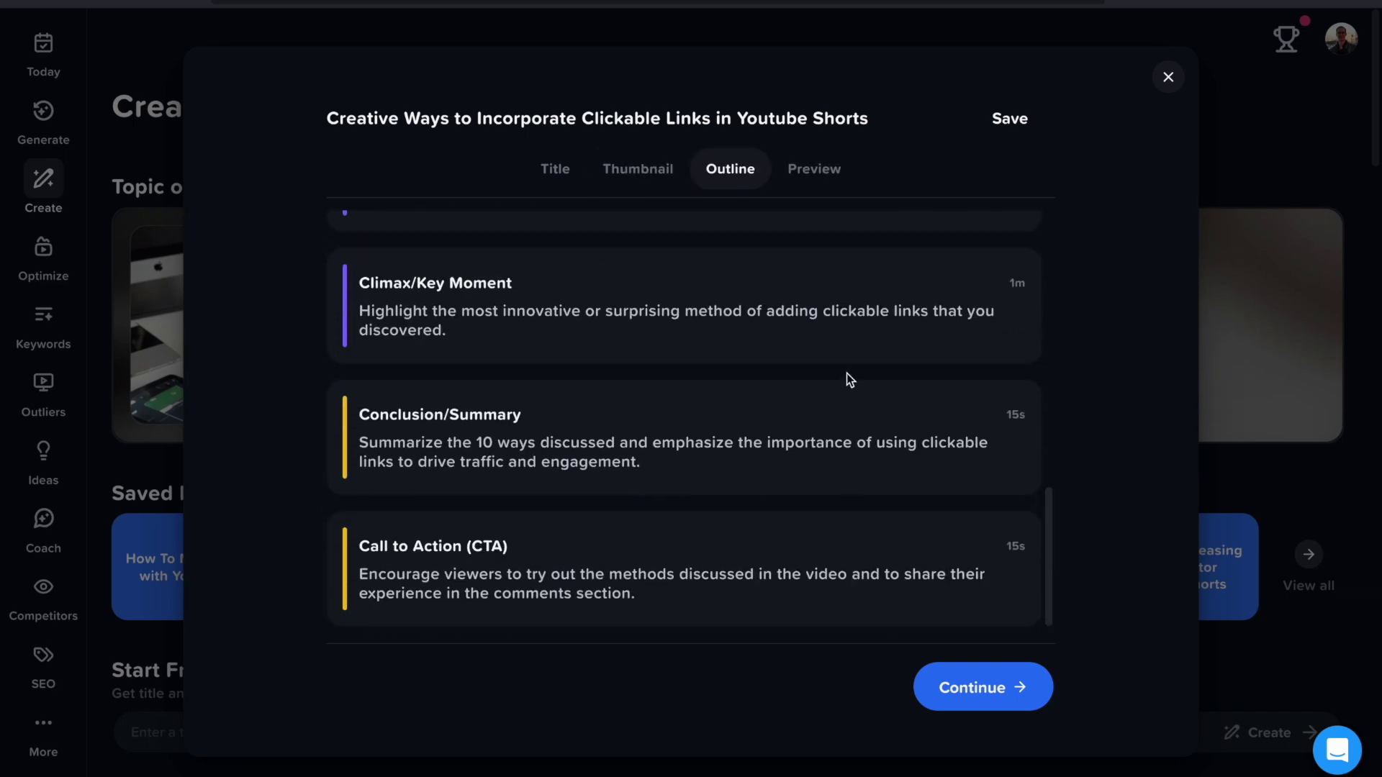
{"action": "scroll", "coordinate": [720, 439], "scroll_direction": "up", "scroll_amount": 1}
{"action": "scroll", "coordinate": [750, 426], "scroll_direction": "up", "scroll_amount": 1}
{"action": "scroll", "coordinate": [813, 423], "scroll_direction": "up", "scroll_amount": 2}
{"action": "scroll", "coordinate": [812, 422], "scroll_direction": "up", "scroll_amount": 1}
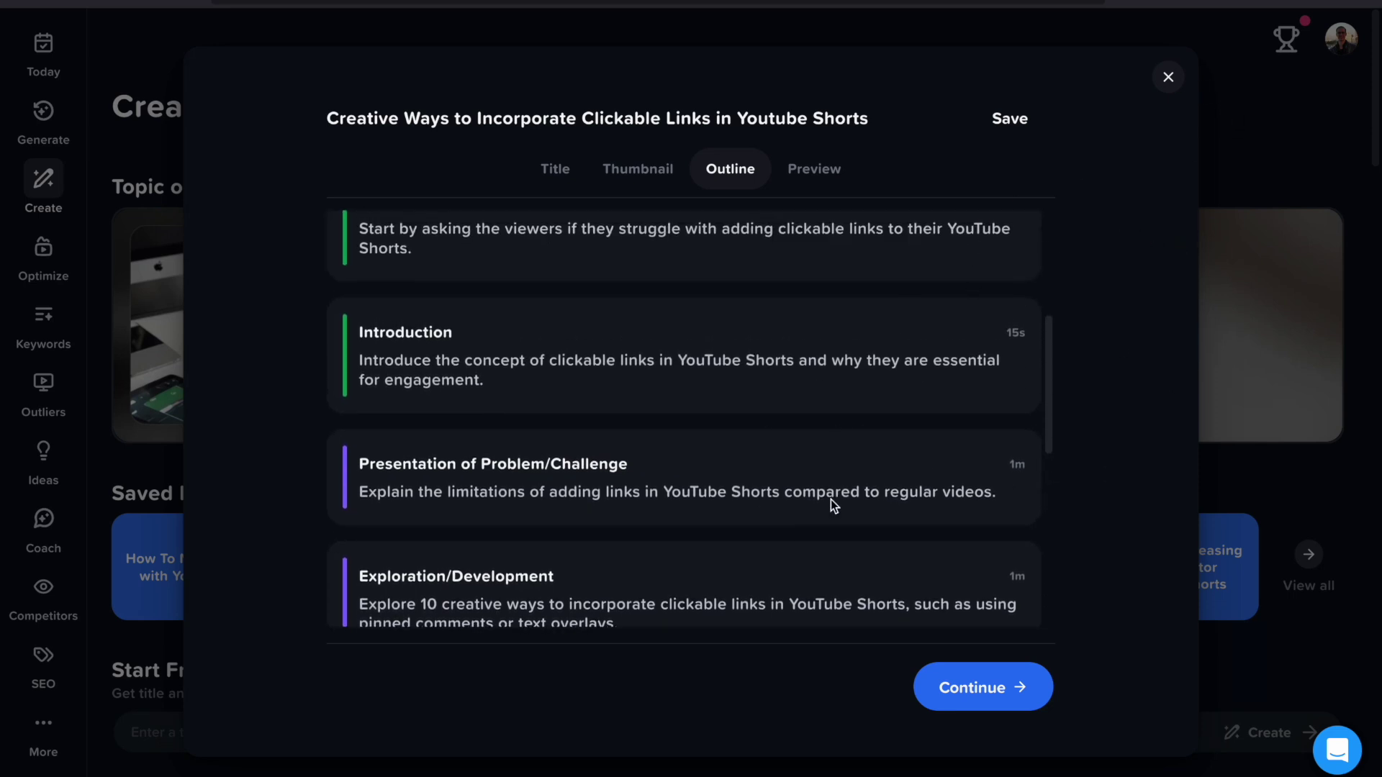
{"action": "left_click", "coordinate": [1169, 79]}
{"action": "scroll", "coordinate": [443, 372], "scroll_direction": "down", "scroll_amount": 2}
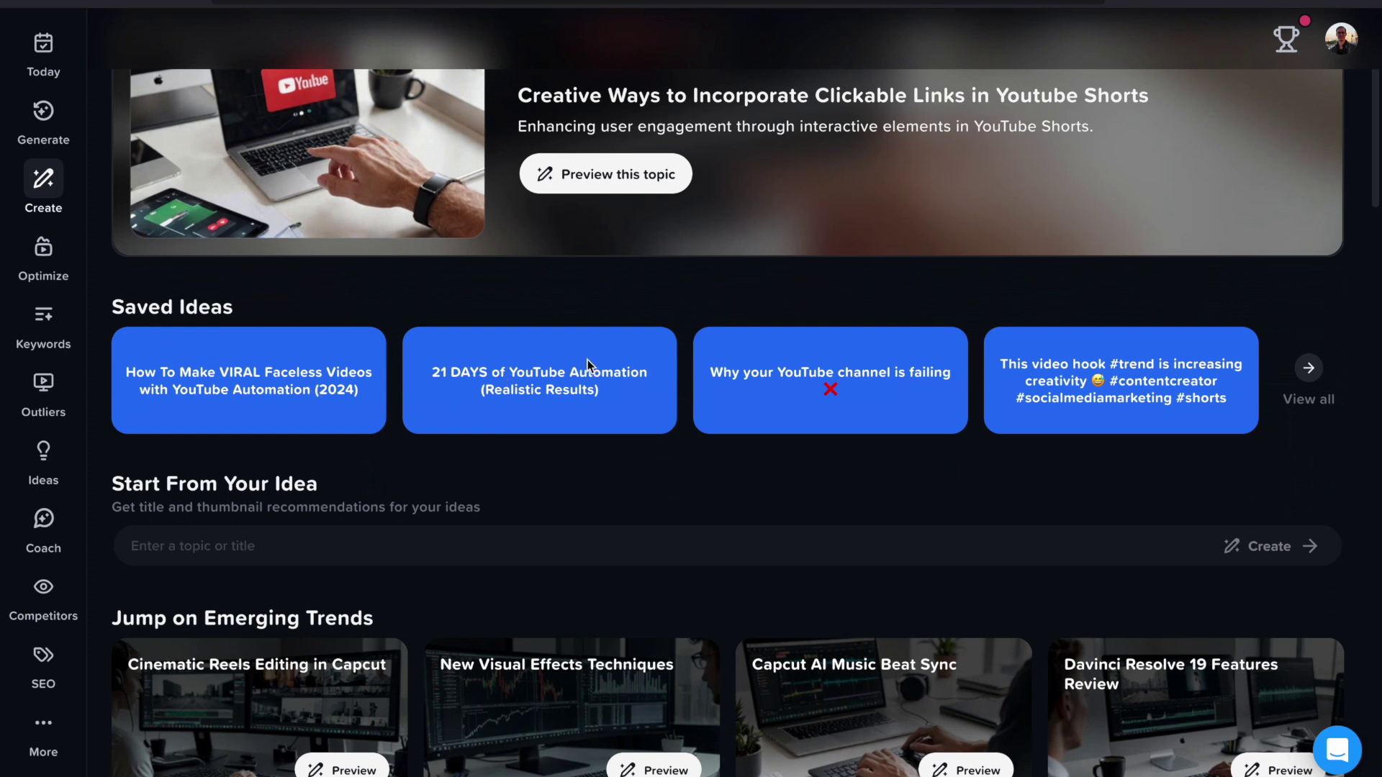
{"action": "scroll", "coordinate": [587, 359], "scroll_direction": "down", "scroll_amount": 3}
{"action": "scroll", "coordinate": [528, 422], "scroll_direction": "down", "scroll_amount": 2}
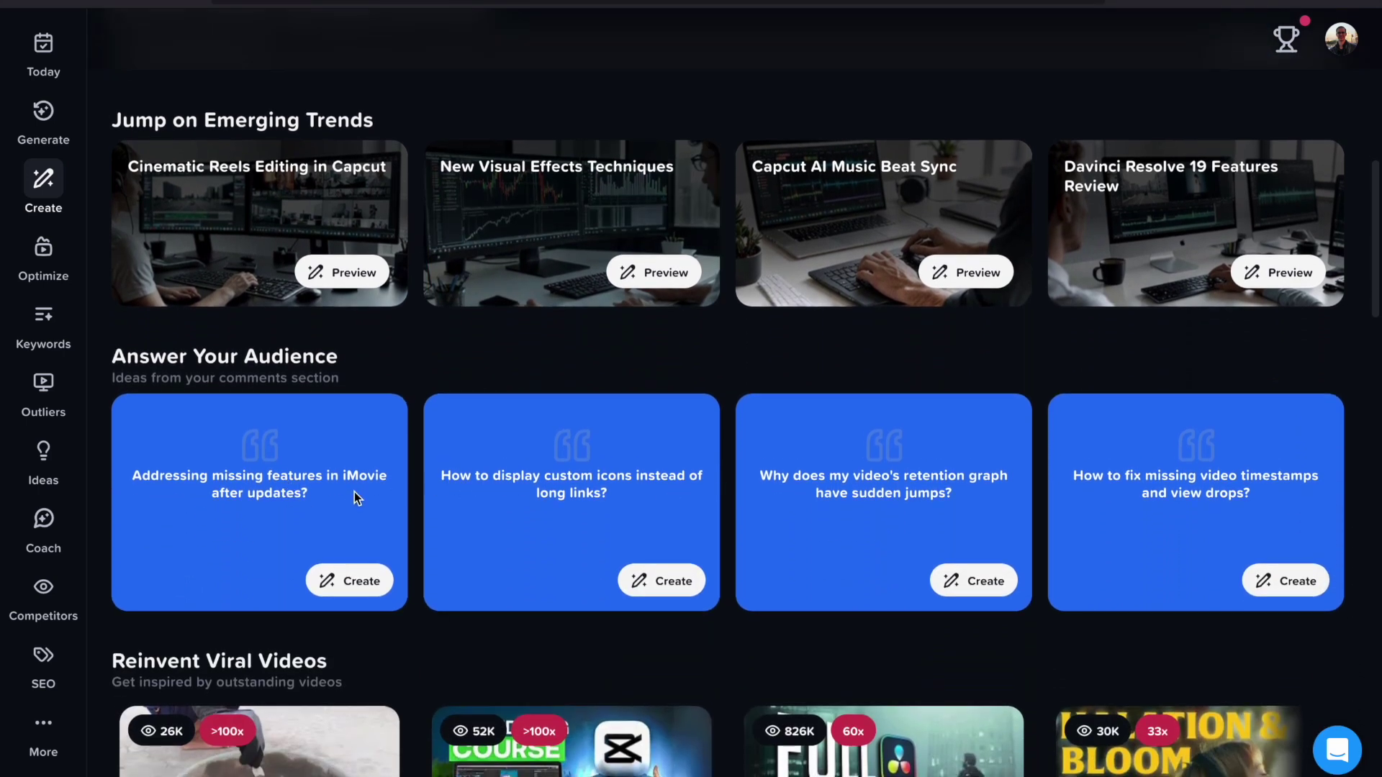
{"action": "scroll", "coordinate": [635, 494], "scroll_direction": "down", "scroll_amount": 3}
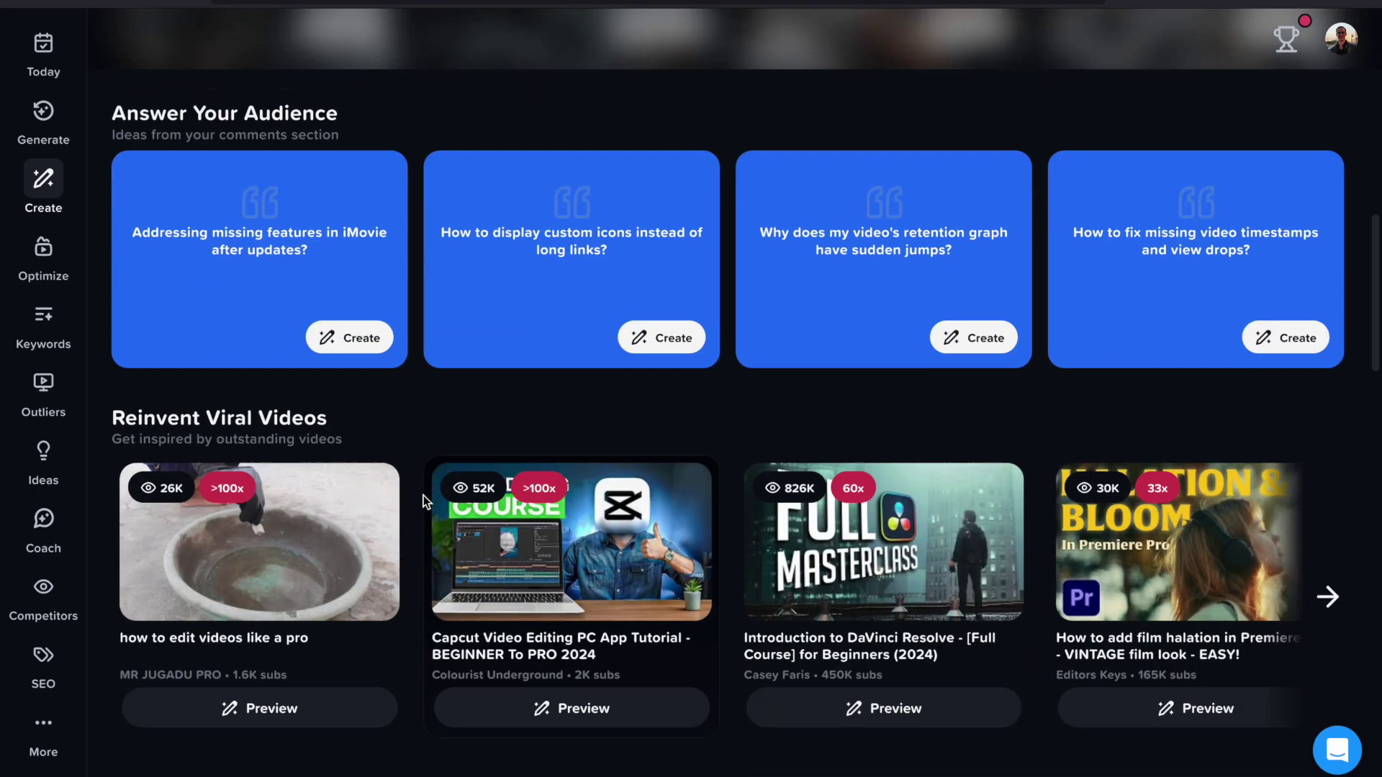
{"action": "scroll", "coordinate": [444, 439], "scroll_direction": "down", "scroll_amount": 2}
{"action": "scroll", "coordinate": [508, 462], "scroll_direction": "down", "scroll_amount": 3}
{"action": "scroll", "coordinate": [479, 509], "scroll_direction": "down", "scroll_amount": 1}
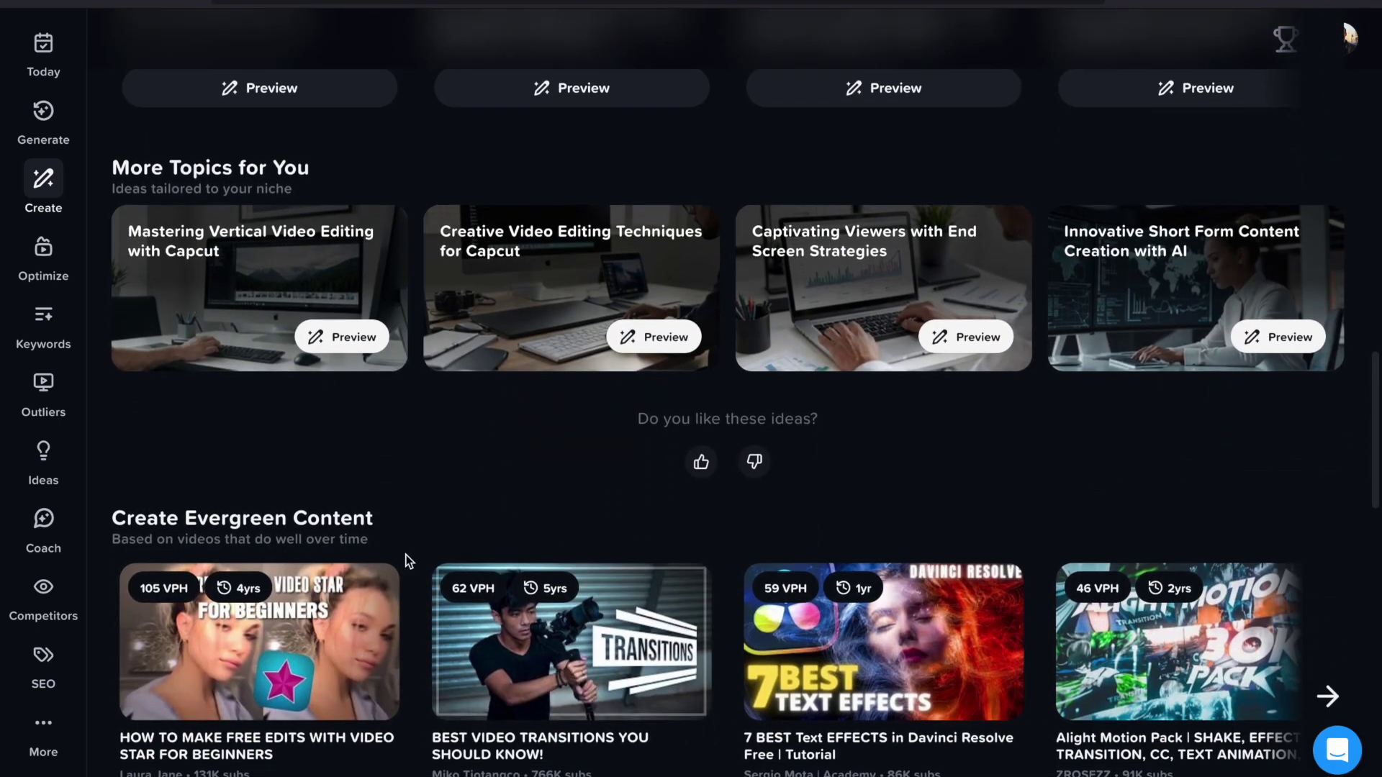
{"action": "scroll", "coordinate": [404, 558], "scroll_direction": "down", "scroll_amount": 2}
{"action": "scroll", "coordinate": [497, 536], "scroll_direction": "down", "scroll_amount": 2}
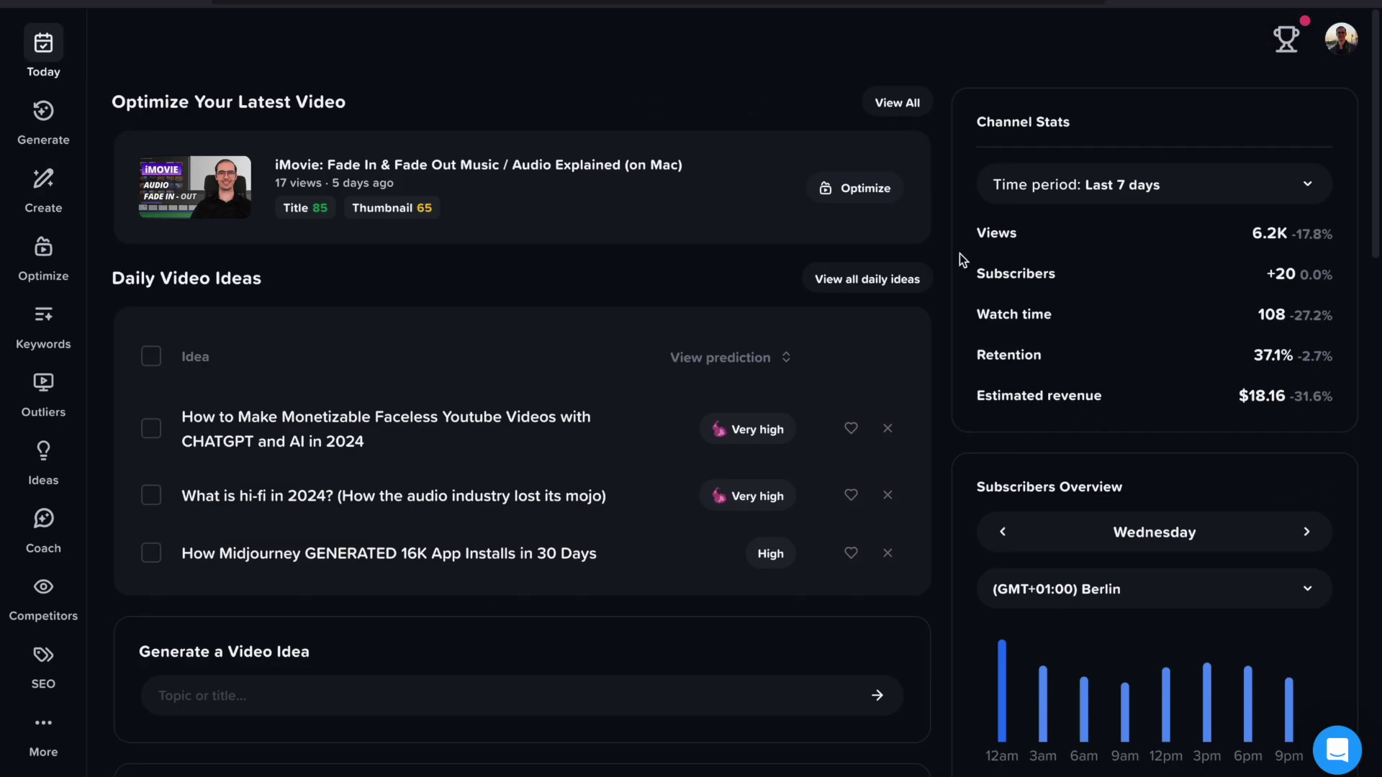
Step: Open Coach from the left sidebar to reach AI Chat with Basic Chat
{"action": "left_click", "coordinate": [44, 523]}
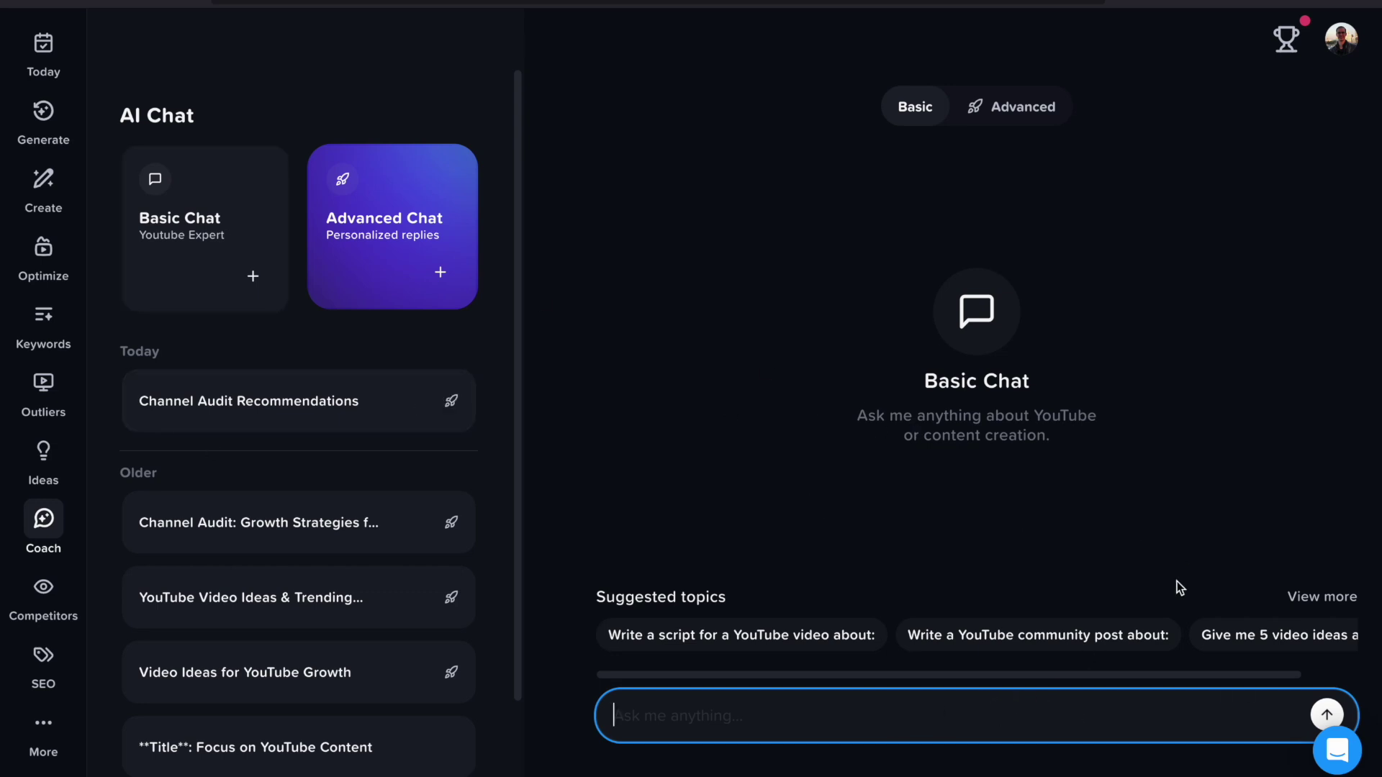
{"action": "left_click", "coordinate": [1327, 597]}
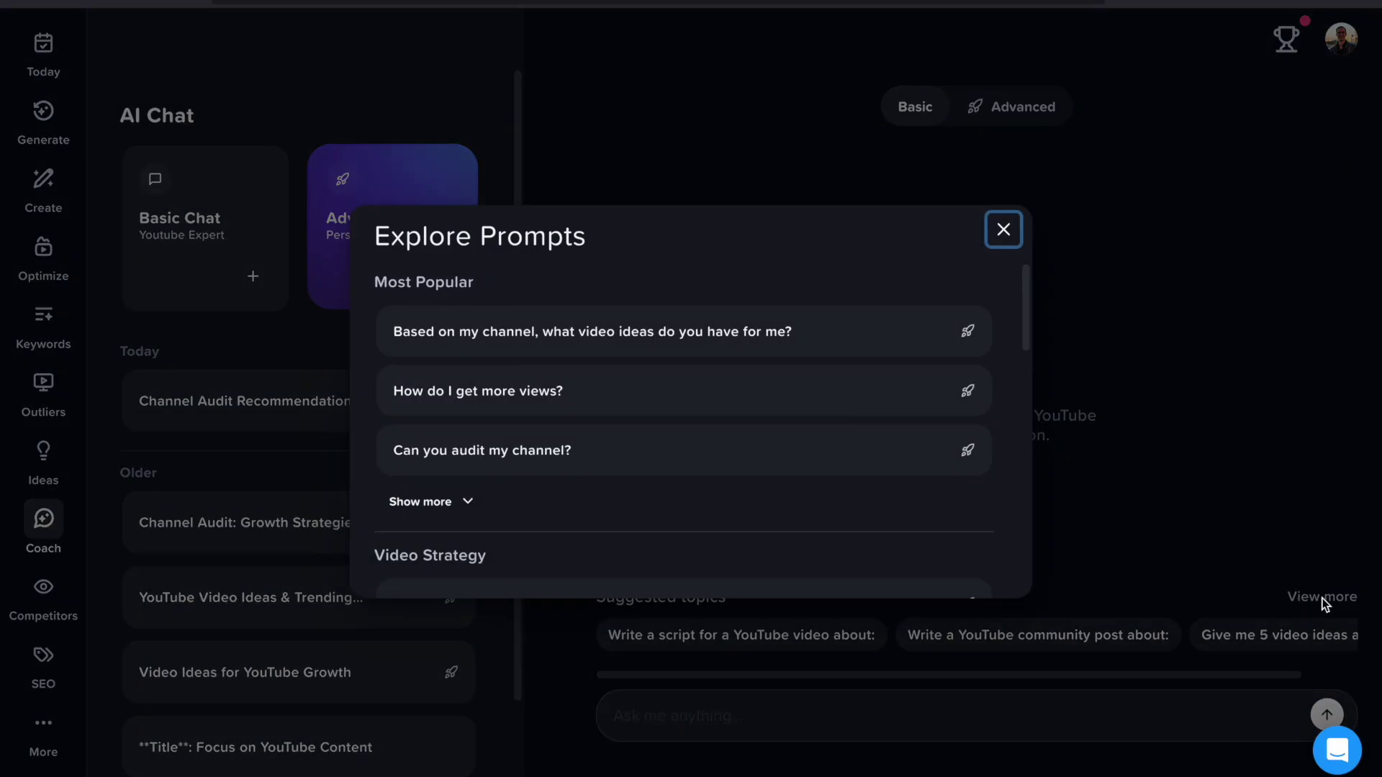
{"action": "scroll", "coordinate": [753, 364], "scroll_direction": "down", "scroll_amount": 1}
{"action": "scroll", "coordinate": [679, 371], "scroll_direction": "down", "scroll_amount": 1}
{"action": "scroll", "coordinate": [679, 370], "scroll_direction": "down", "scroll_amount": 1}
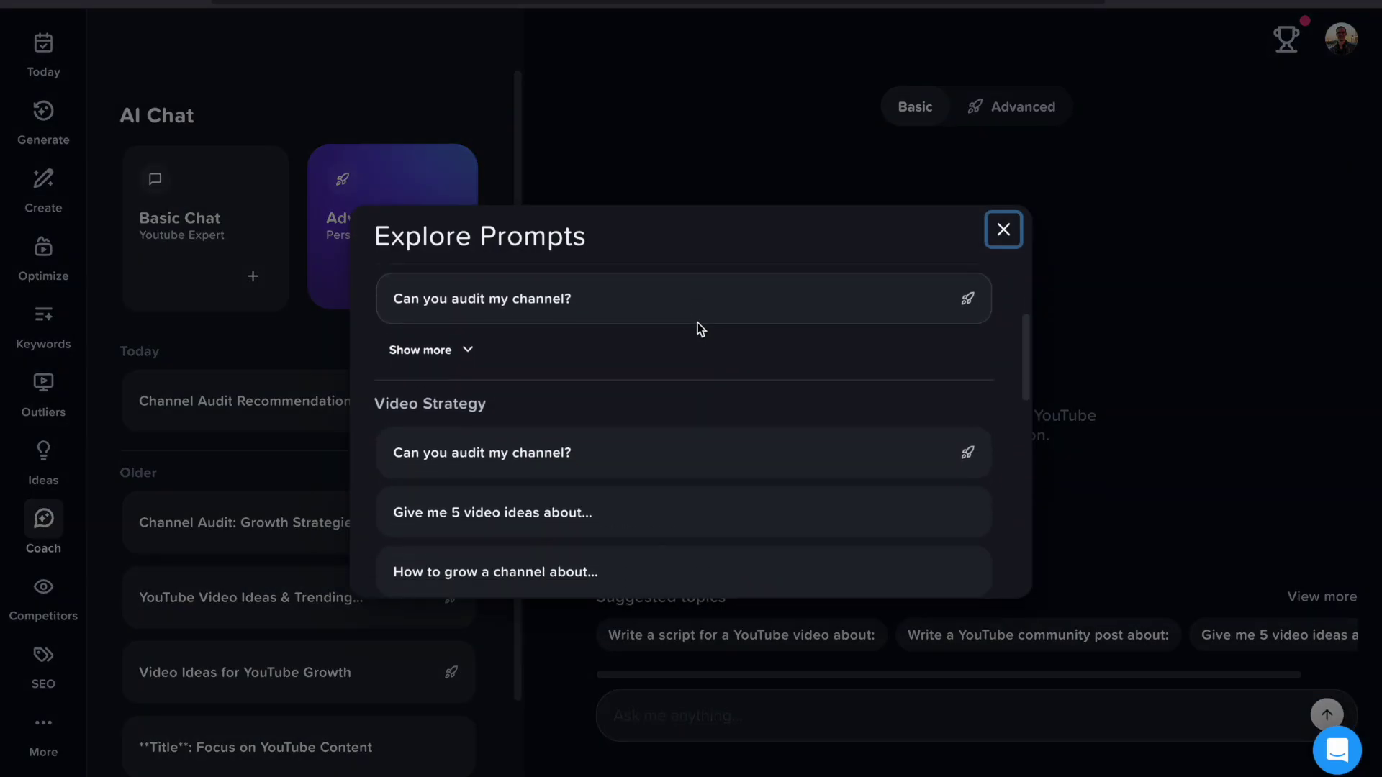
{"action": "scroll", "coordinate": [694, 327], "scroll_direction": "down", "scroll_amount": 1}
{"action": "scroll", "coordinate": [694, 385], "scroll_direction": "down", "scroll_amount": 1}
{"action": "left_click", "coordinate": [1129, 658]}
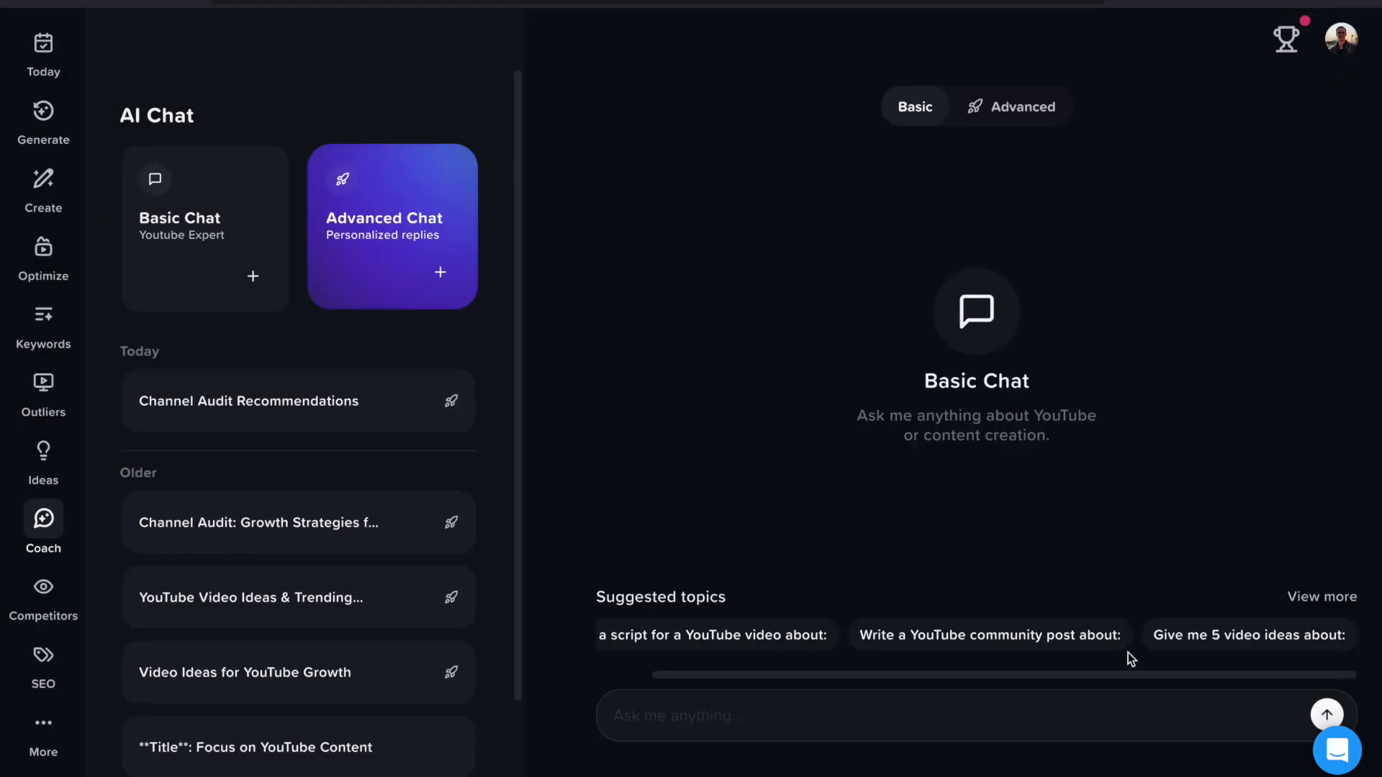
Step: Ask Basic Chat for five video ideas about AI, then start an Advanced Chat
{"action": "left_click", "coordinate": [1186, 638]}
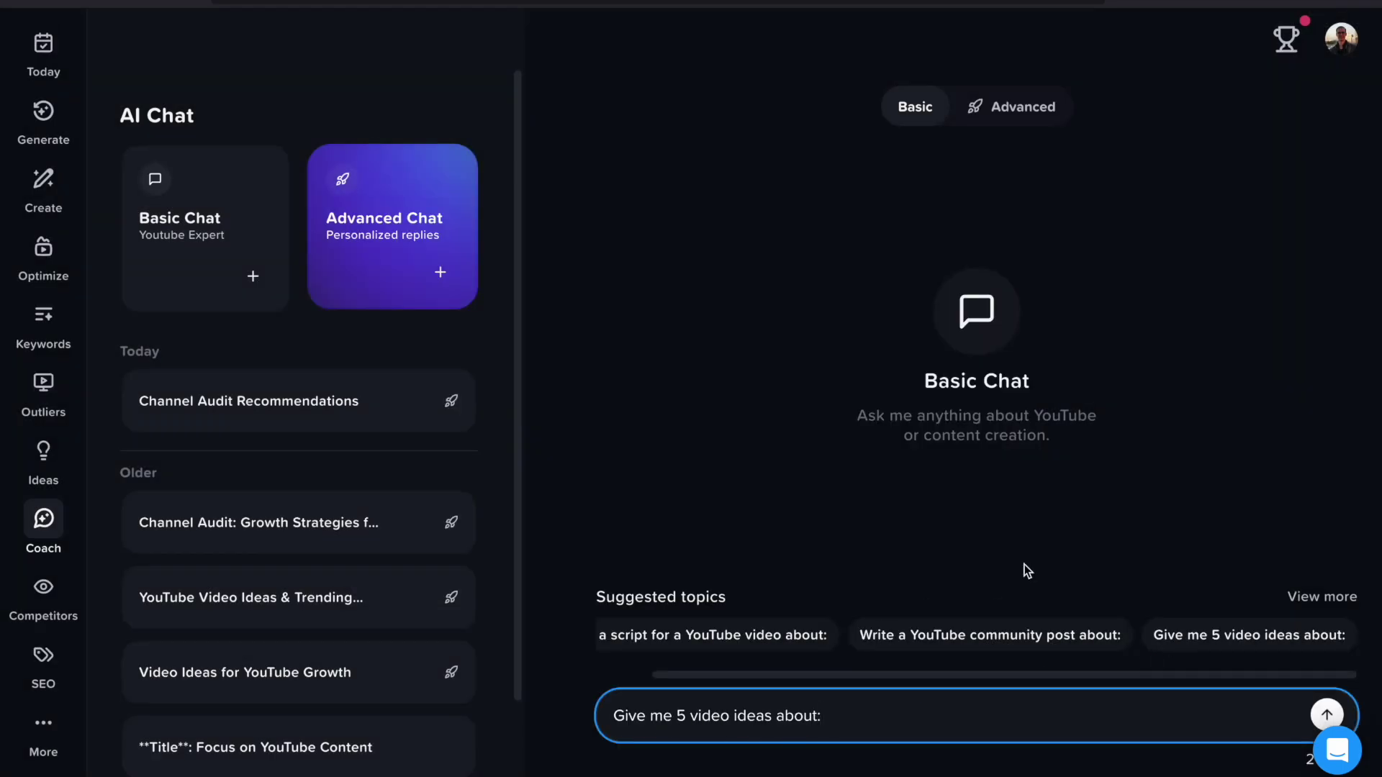
{"action": "key", "text": "Return"}
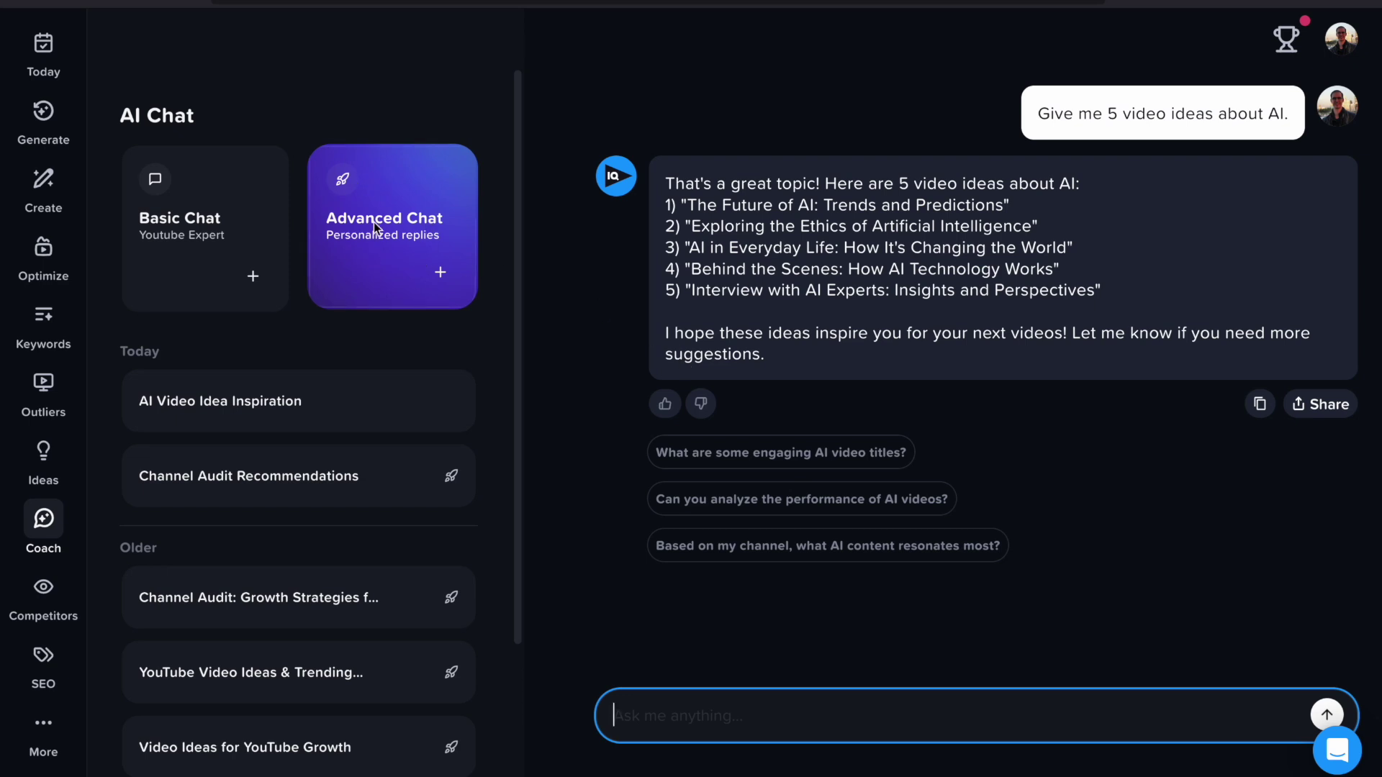
{"action": "left_click", "coordinate": [365, 249]}
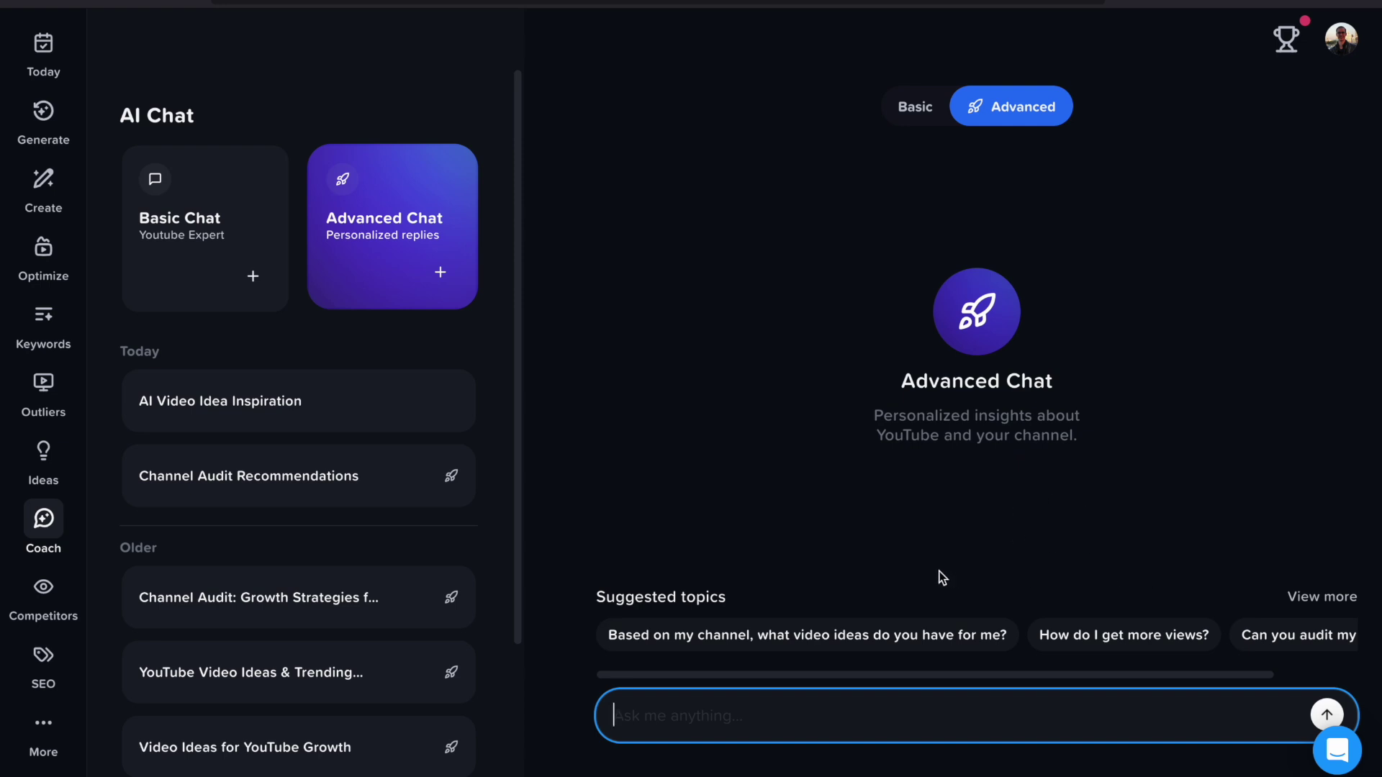
Step: Browse the suggested prompts and ask the coach to audit the channel
{"action": "left_click", "coordinate": [1295, 596]}
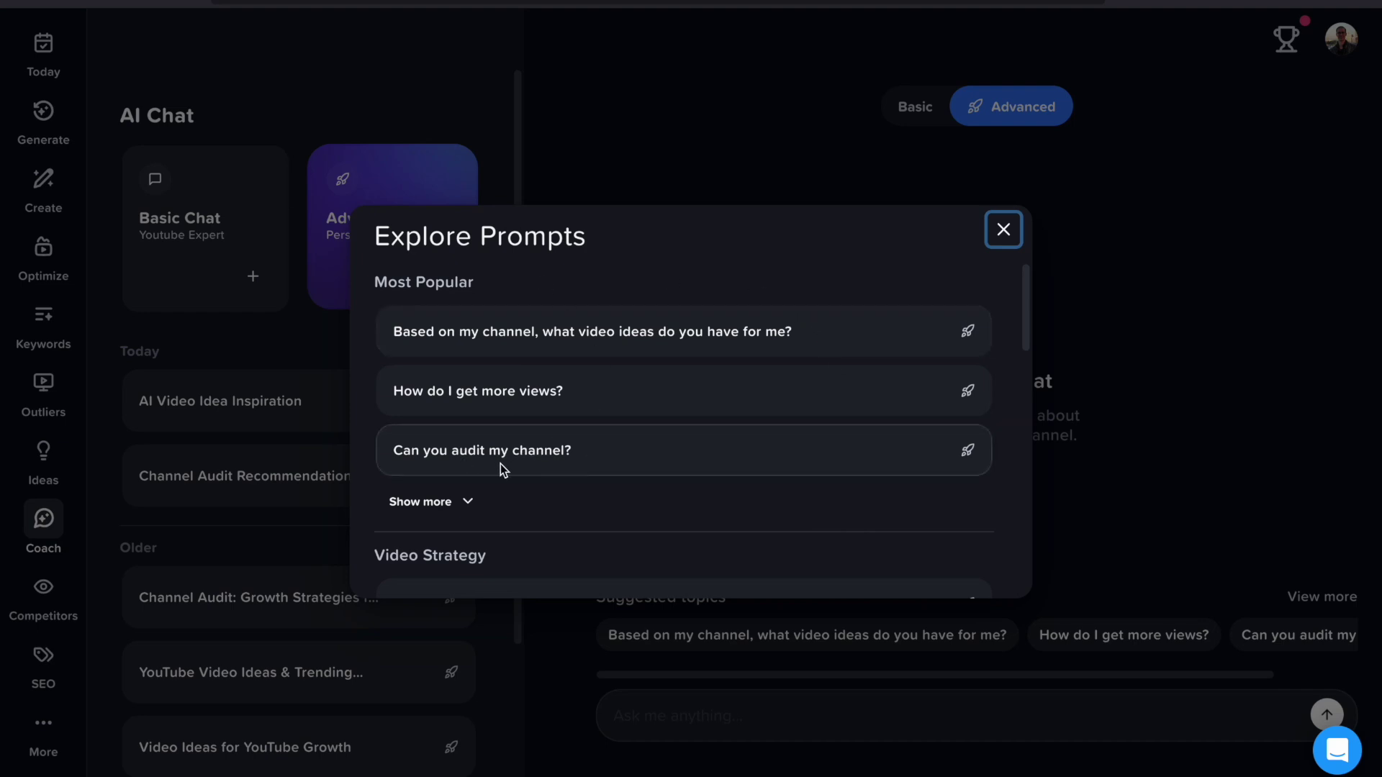
{"action": "left_click", "coordinate": [576, 460]}
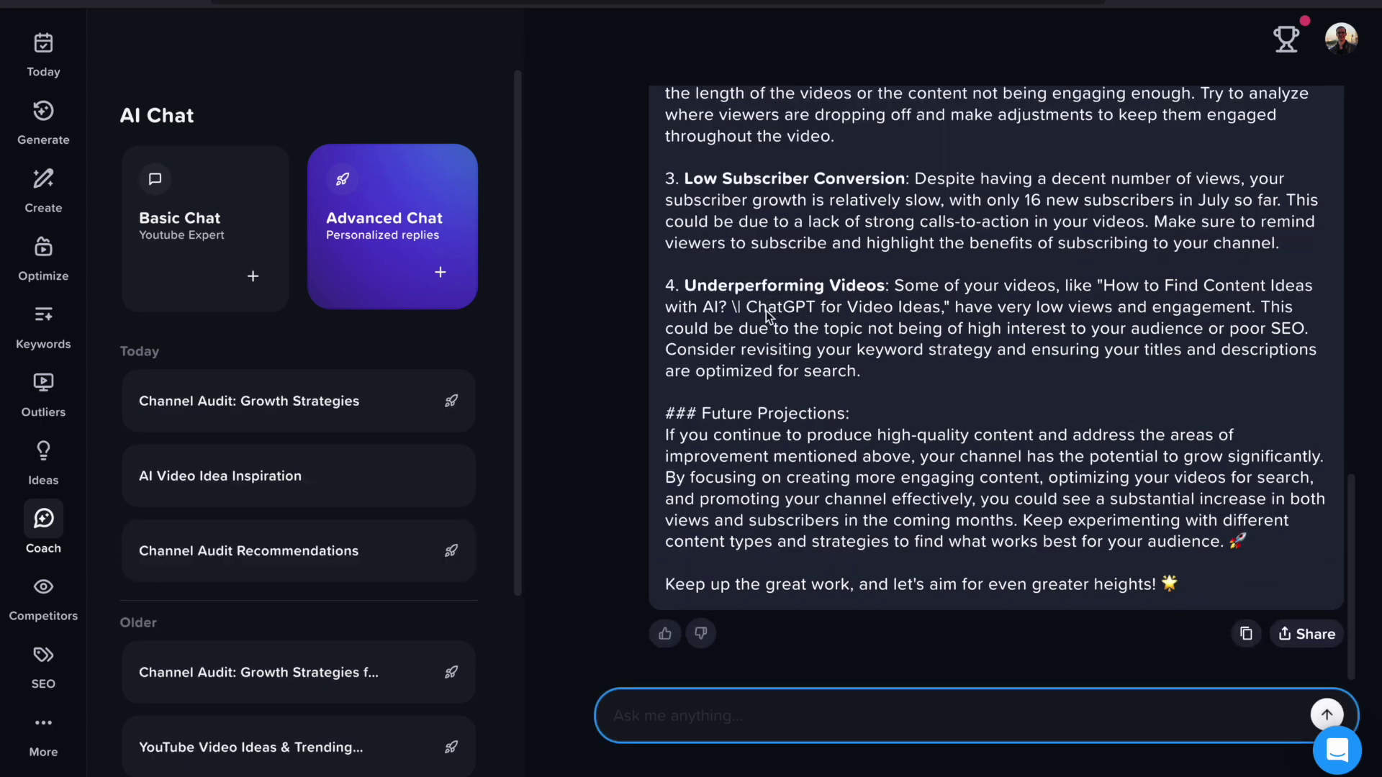
{"action": "scroll", "coordinate": [838, 284], "scroll_direction": "up", "scroll_amount": 2}
{"action": "scroll", "coordinate": [839, 283], "scroll_direction": "up", "scroll_amount": 2}
{"action": "scroll", "coordinate": [837, 281], "scroll_direction": "up", "scroll_amount": 3}
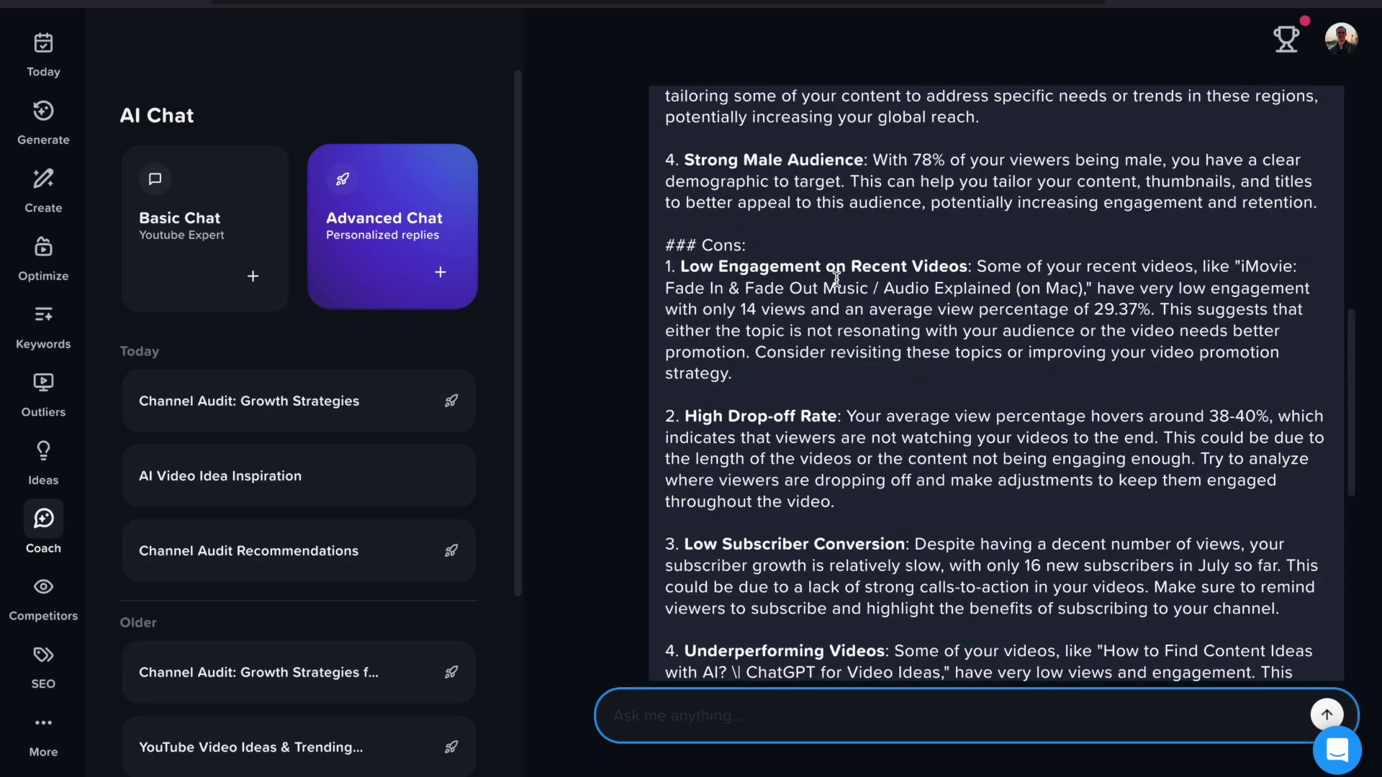
{"action": "scroll", "coordinate": [836, 279], "scroll_direction": "up", "scroll_amount": 3}
{"action": "scroll", "coordinate": [836, 279], "scroll_direction": "up", "scroll_amount": 3}
{"action": "scroll", "coordinate": [836, 278], "scroll_direction": "up", "scroll_amount": 3}
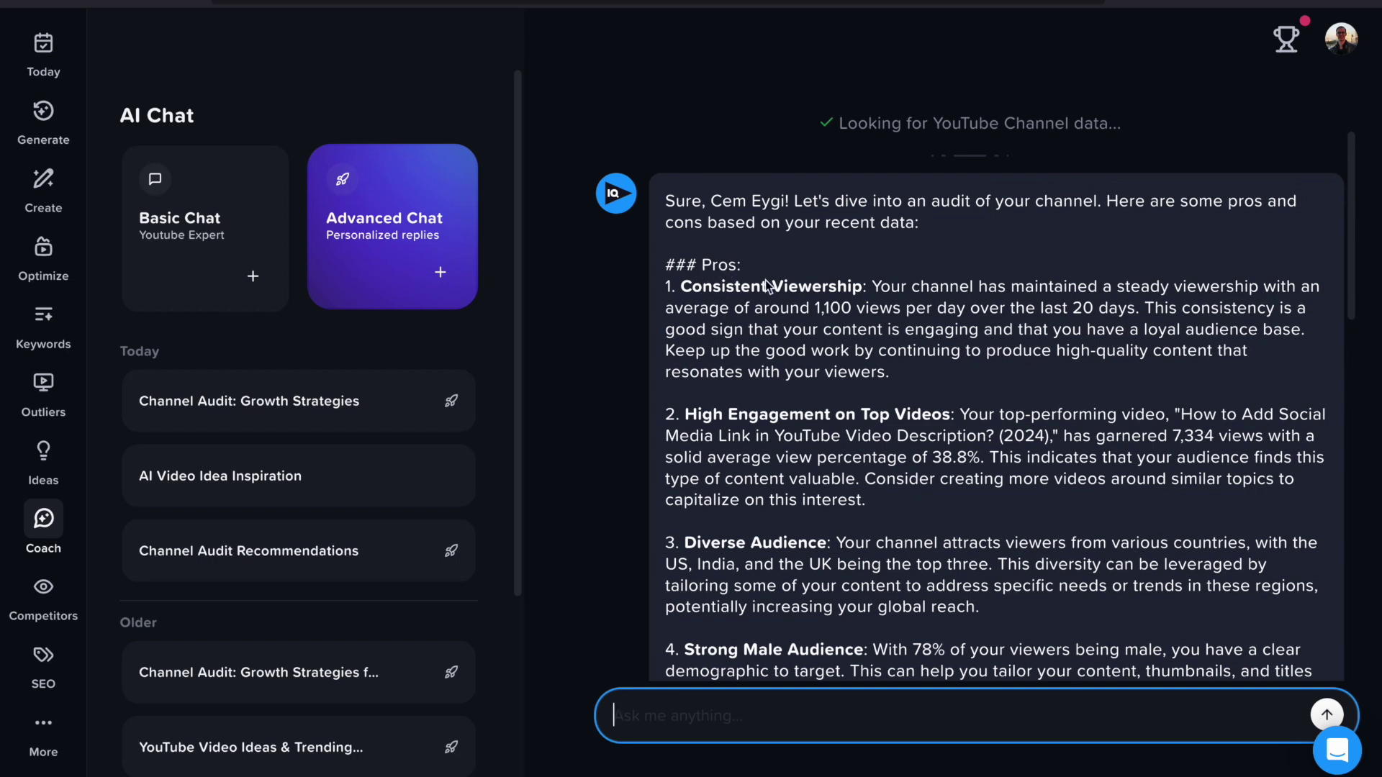
{"action": "scroll", "coordinate": [767, 287], "scroll_direction": "down", "scroll_amount": 1}
{"action": "scroll", "coordinate": [764, 353], "scroll_direction": "down", "scroll_amount": 1}
{"action": "scroll", "coordinate": [808, 352], "scroll_direction": "down", "scroll_amount": 2}
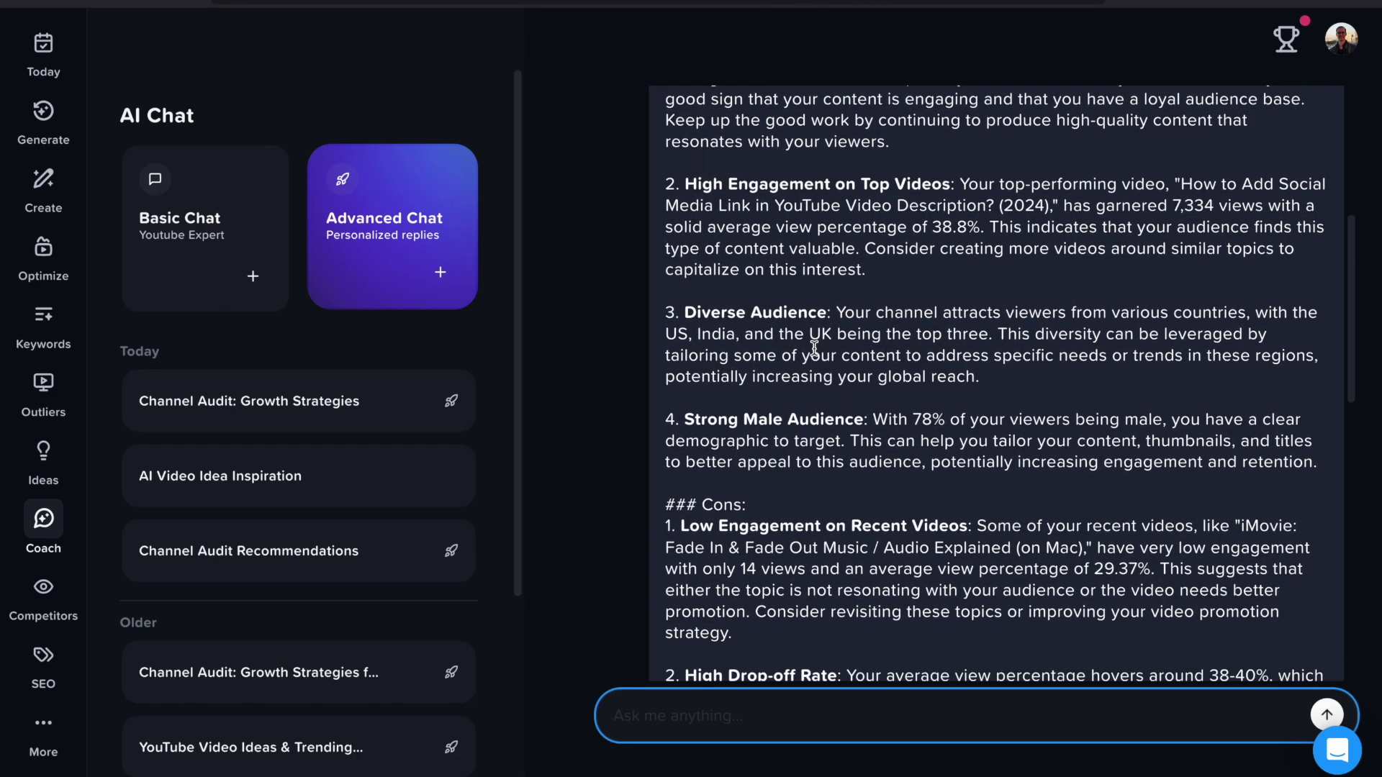
{"action": "scroll", "coordinate": [798, 324], "scroll_direction": "down", "scroll_amount": 1}
{"action": "scroll", "coordinate": [734, 259], "scroll_direction": "down", "scroll_amount": 2}
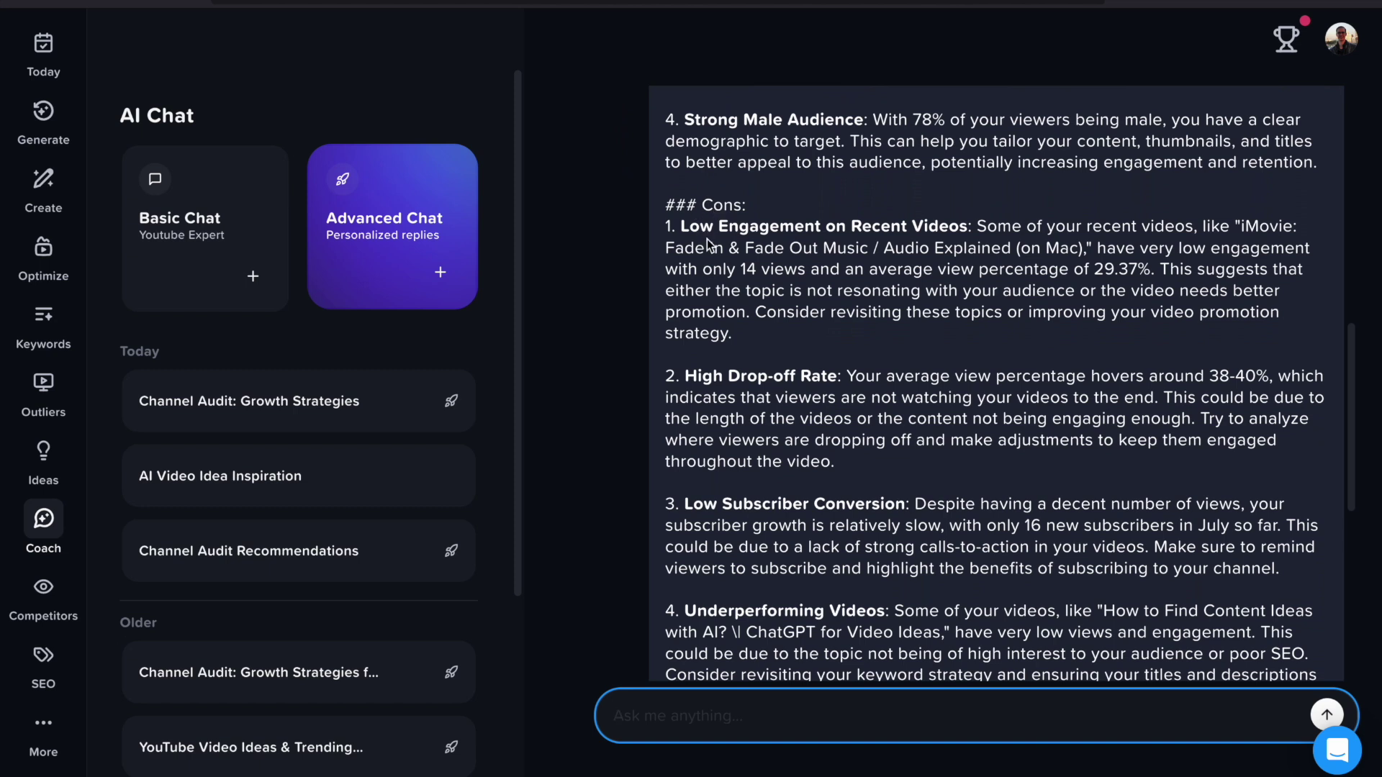
{"action": "scroll", "coordinate": [840, 298], "scroll_direction": "down", "scroll_amount": 1}
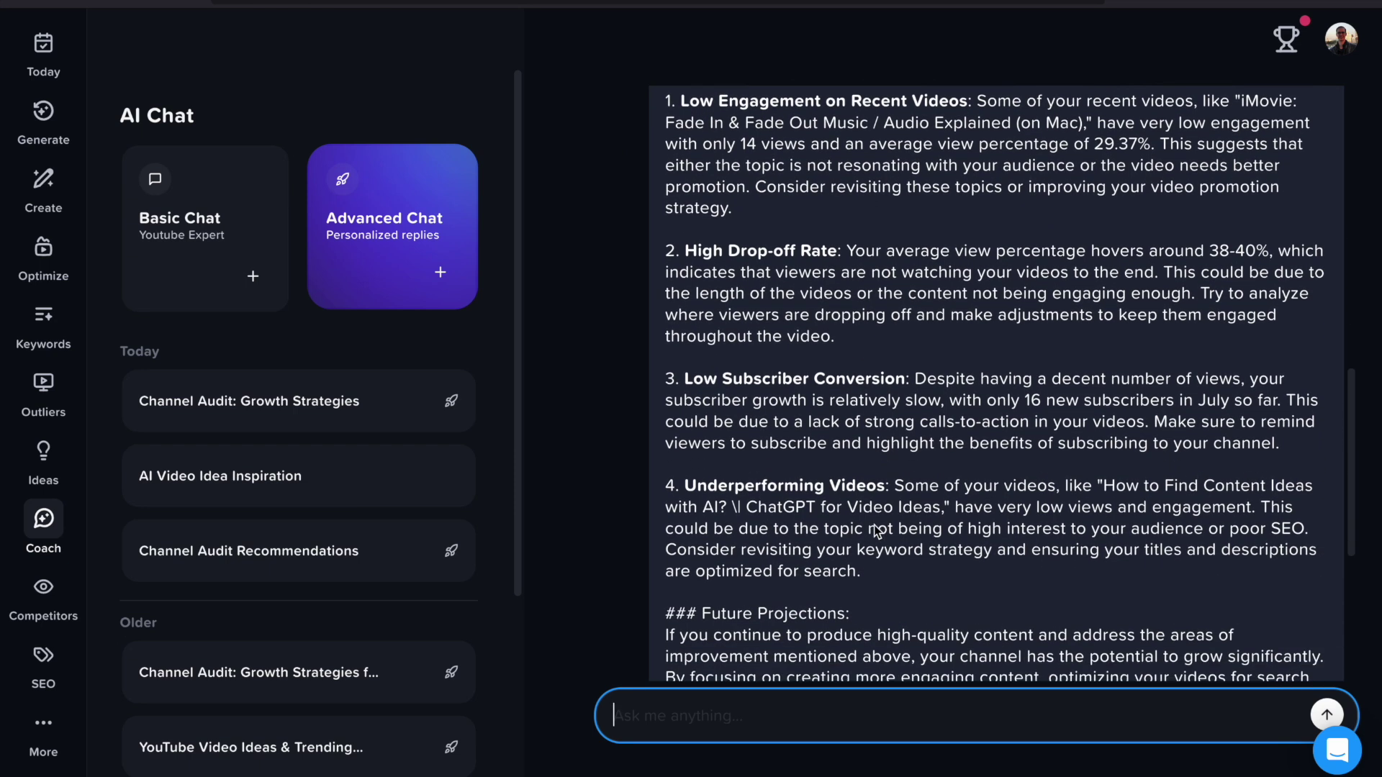
{"action": "scroll", "coordinate": [789, 367], "scroll_direction": "down", "scroll_amount": 1}
{"action": "scroll", "coordinate": [853, 497], "scroll_direction": "down", "scroll_amount": 1}
{"action": "scroll", "coordinate": [810, 432], "scroll_direction": "down", "scroll_amount": 1}
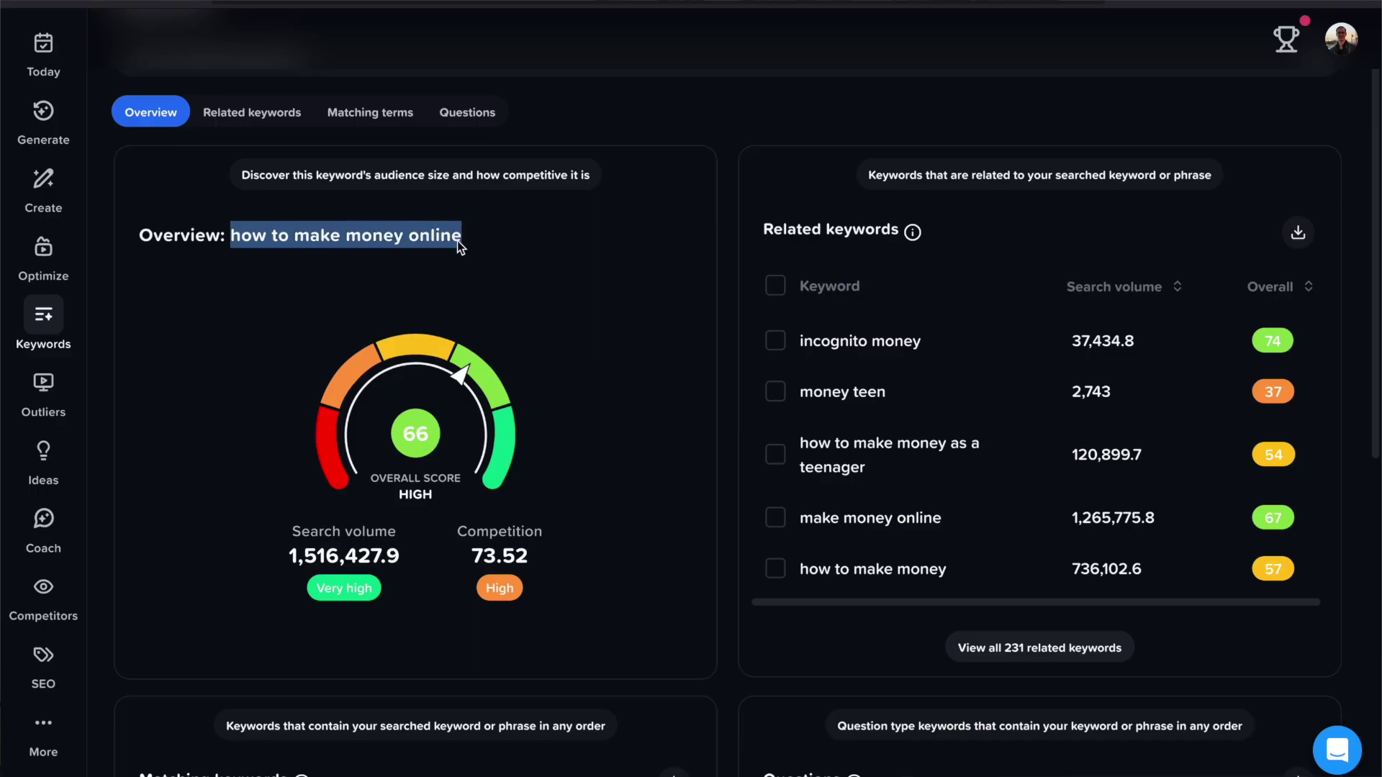
Step: Clear the text selection in the 'how to make money online' overview heading
{"action": "left_click", "coordinate": [456, 240]}
{"action": "scroll", "coordinate": [405, 433], "scroll_direction": "down", "scroll_amount": 1}
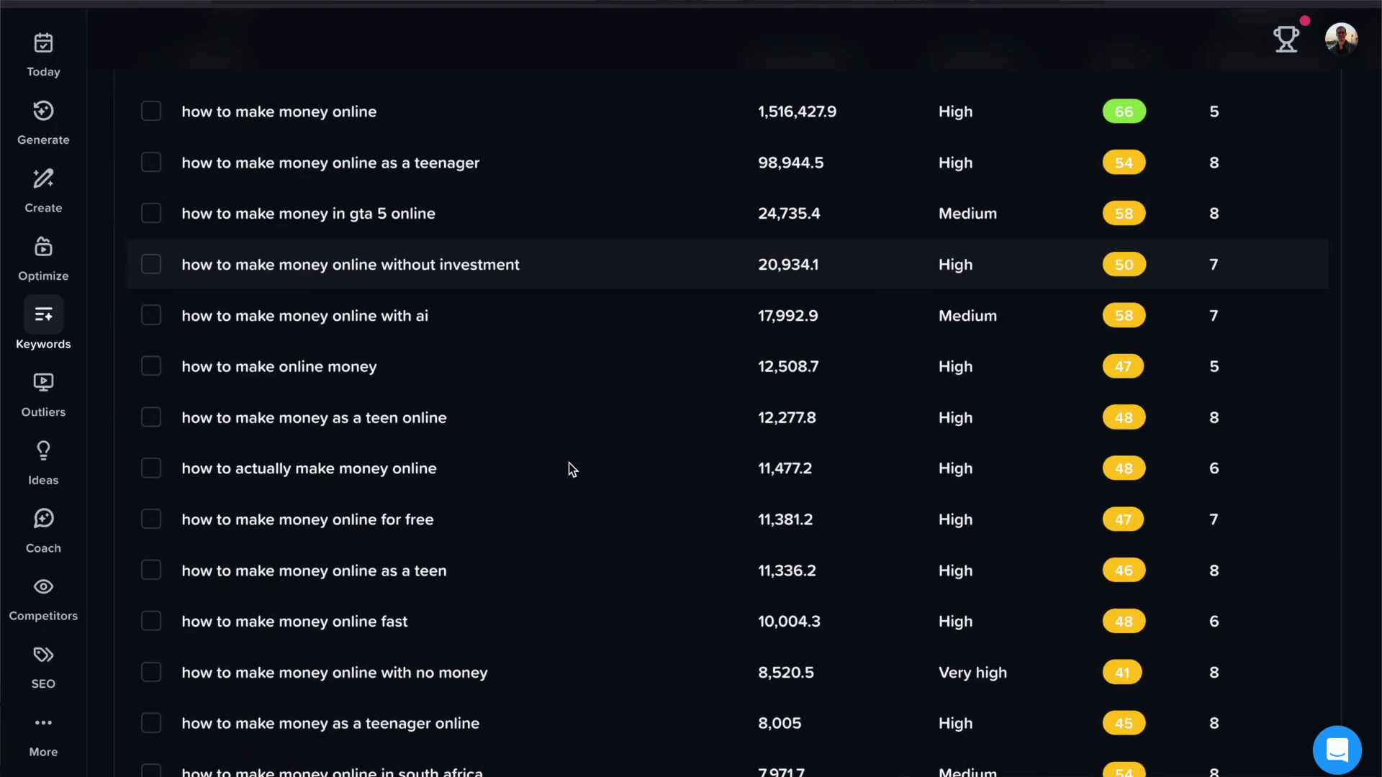
{"action": "scroll", "coordinate": [569, 467], "scroll_direction": "down", "scroll_amount": 2}
{"action": "scroll", "coordinate": [570, 467], "scroll_direction": "down", "scroll_amount": 1}
{"action": "scroll", "coordinate": [569, 468], "scroll_direction": "down", "scroll_amount": 1}
{"action": "scroll", "coordinate": [570, 467], "scroll_direction": "down", "scroll_amount": 1}
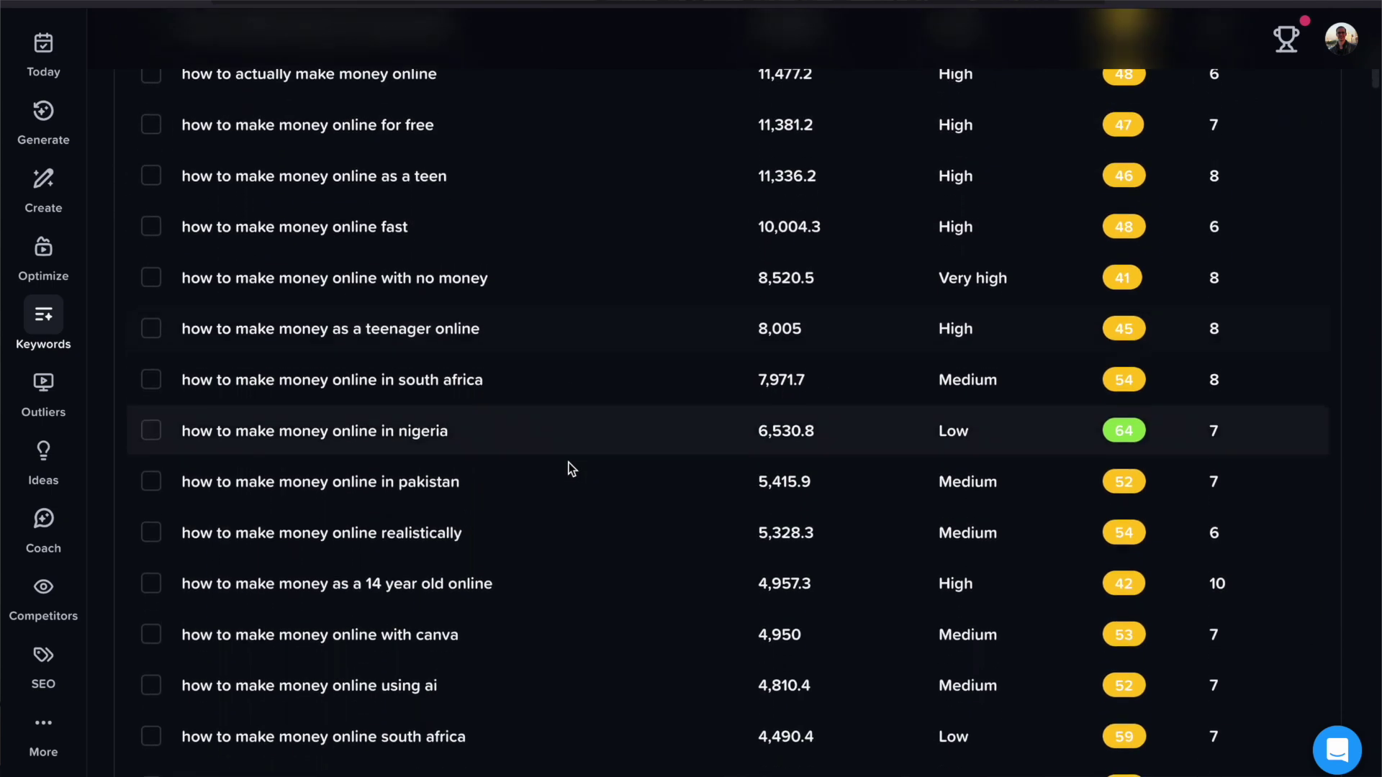
{"action": "scroll", "coordinate": [569, 468], "scroll_direction": "down", "scroll_amount": 2}
{"action": "scroll", "coordinate": [569, 468], "scroll_direction": "down", "scroll_amount": 2}
{"action": "scroll", "coordinate": [569, 468], "scroll_direction": "up", "scroll_amount": 1}
{"action": "scroll", "coordinate": [569, 468], "scroll_direction": "up", "scroll_amount": 10}
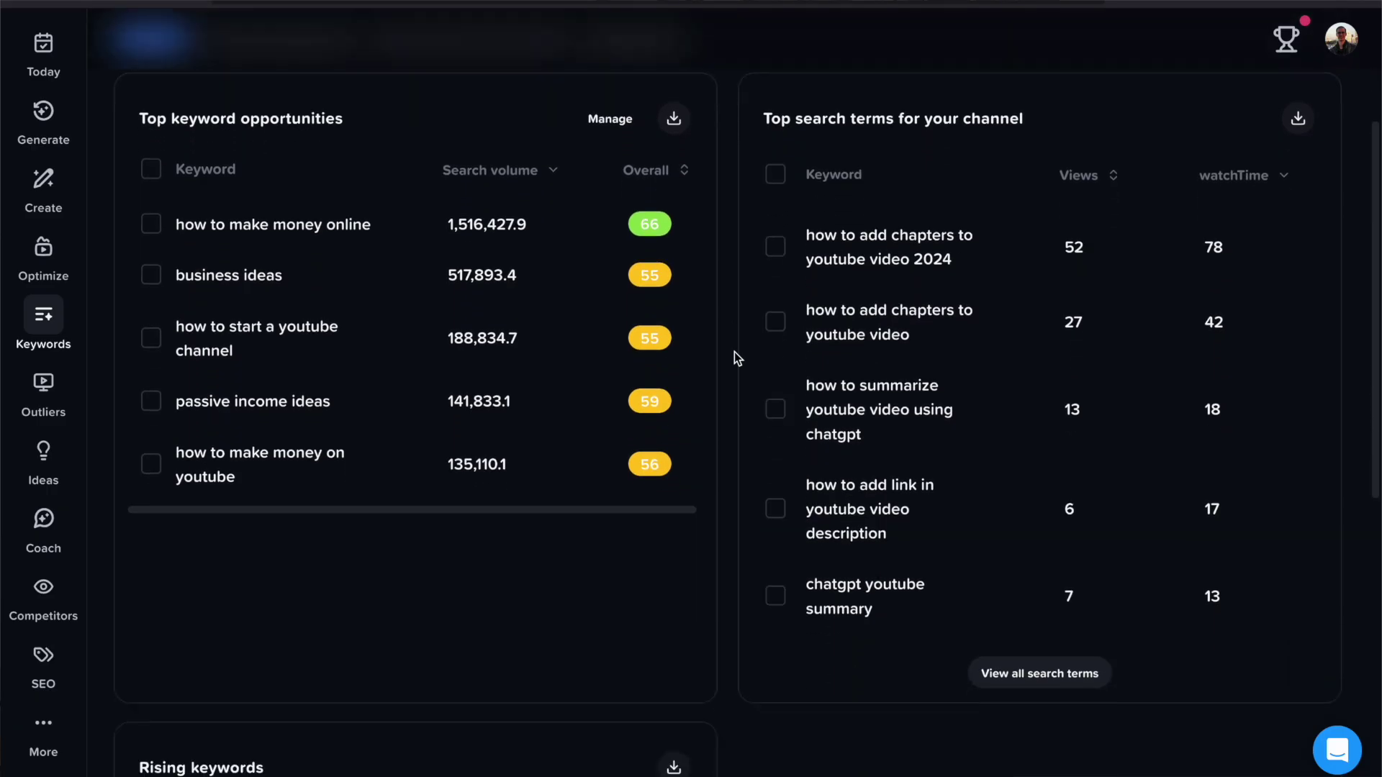
{"action": "scroll", "coordinate": [734, 352], "scroll_direction": "down", "scroll_amount": 2}
{"action": "scroll", "coordinate": [734, 353], "scroll_direction": "down", "scroll_amount": 2}
{"action": "scroll", "coordinate": [734, 352], "scroll_direction": "up", "scroll_amount": 1}
{"action": "scroll", "coordinate": [734, 352], "scroll_direction": "up", "scroll_amount": 4}
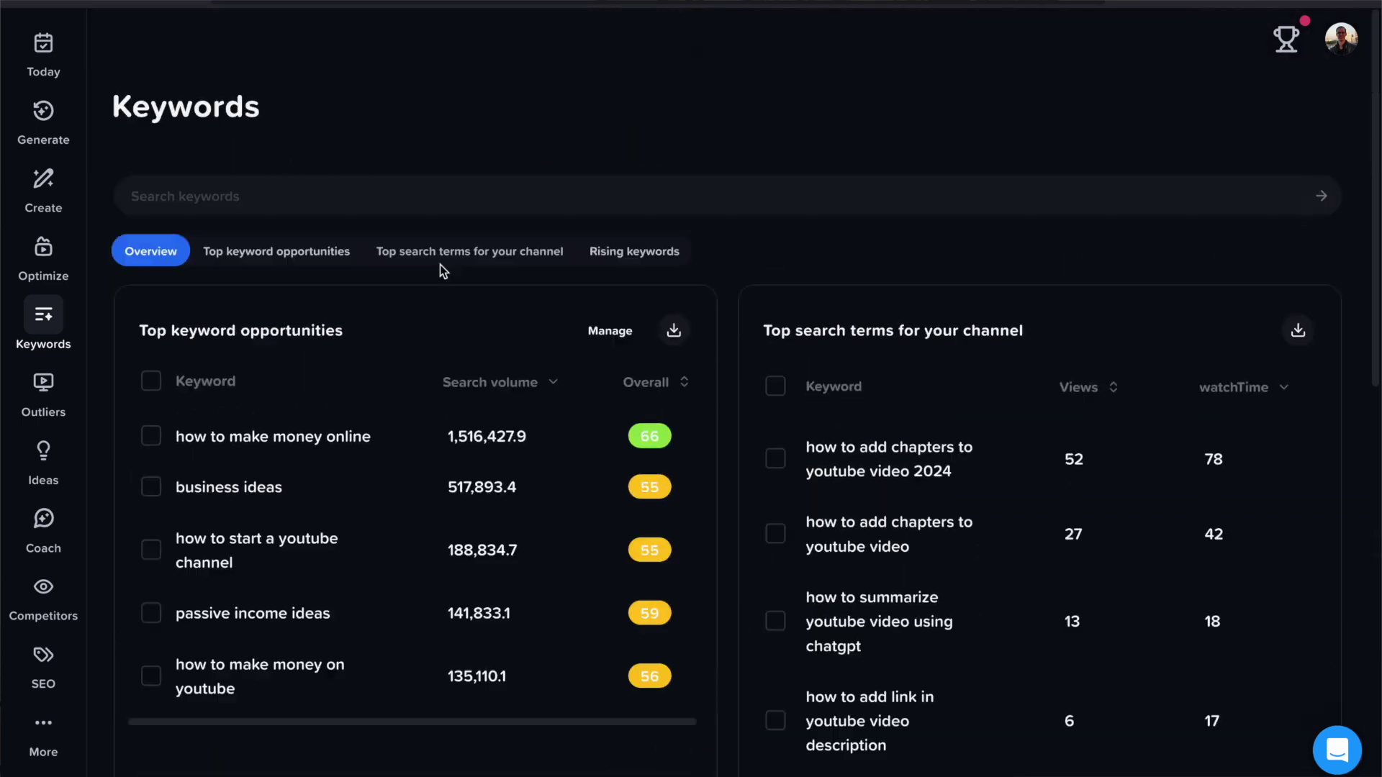
{"action": "scroll", "coordinate": [197, 357], "scroll_direction": "down", "scroll_amount": 2}
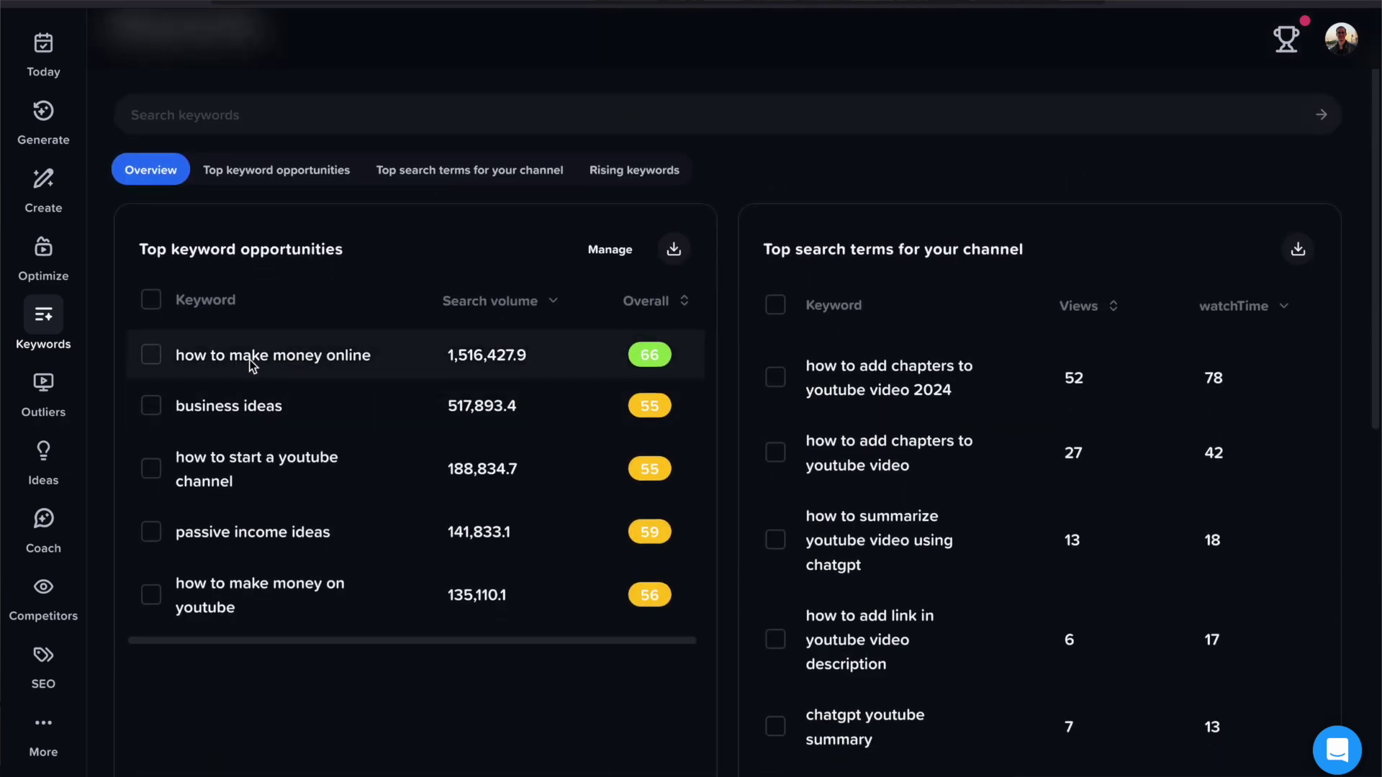
Step: Reopen the 'how to make money online' overview and clear its heading selection
{"action": "left_click", "coordinate": [416, 364]}
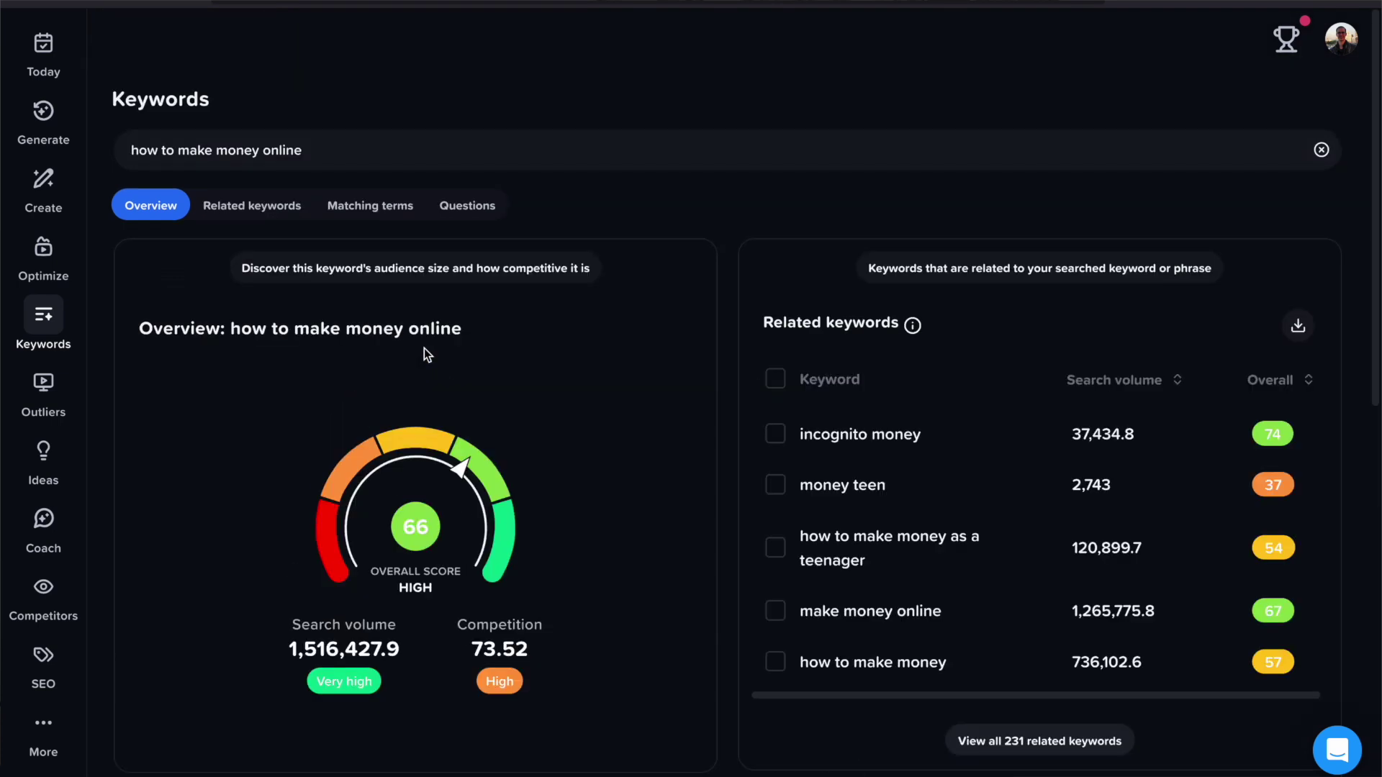
{"action": "scroll", "coordinate": [200, 410], "scroll_direction": "down", "scroll_amount": 2}
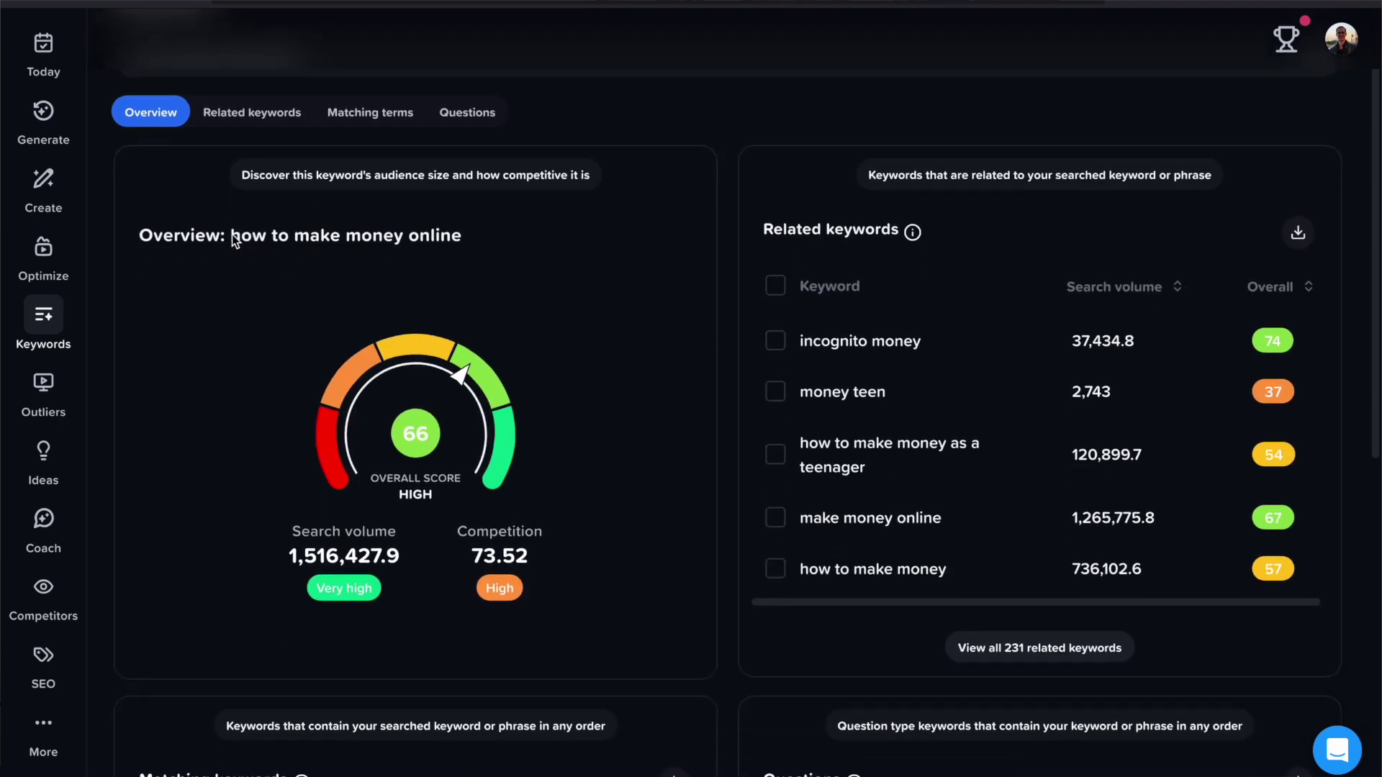
{"action": "left_click_drag", "start_coordinate": [232, 235], "coordinate": [462, 236]}
{"action": "left_click", "coordinate": [416, 350]}
{"action": "scroll", "coordinate": [415, 350], "scroll_direction": "down", "scroll_amount": 1}
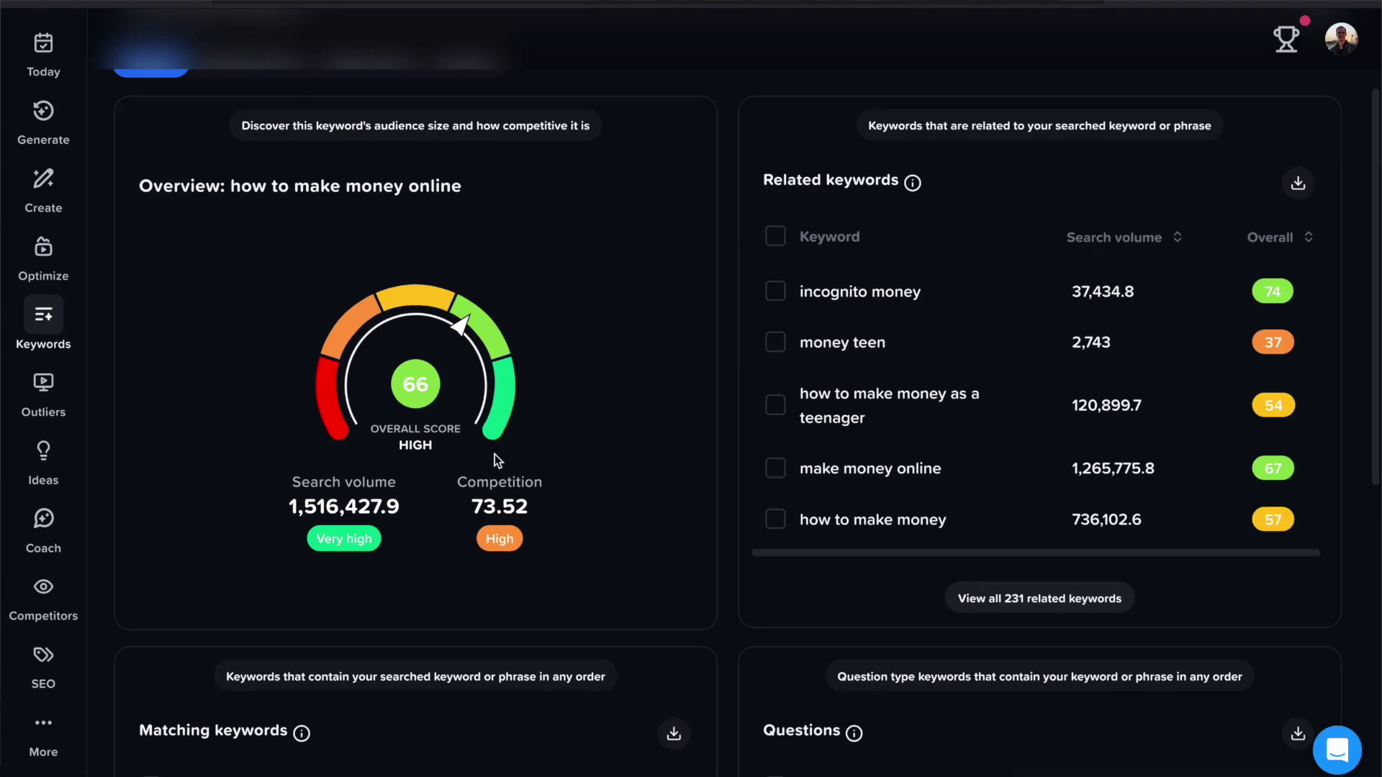
{"action": "scroll", "coordinate": [465, 411], "scroll_direction": "up", "scroll_amount": 1}
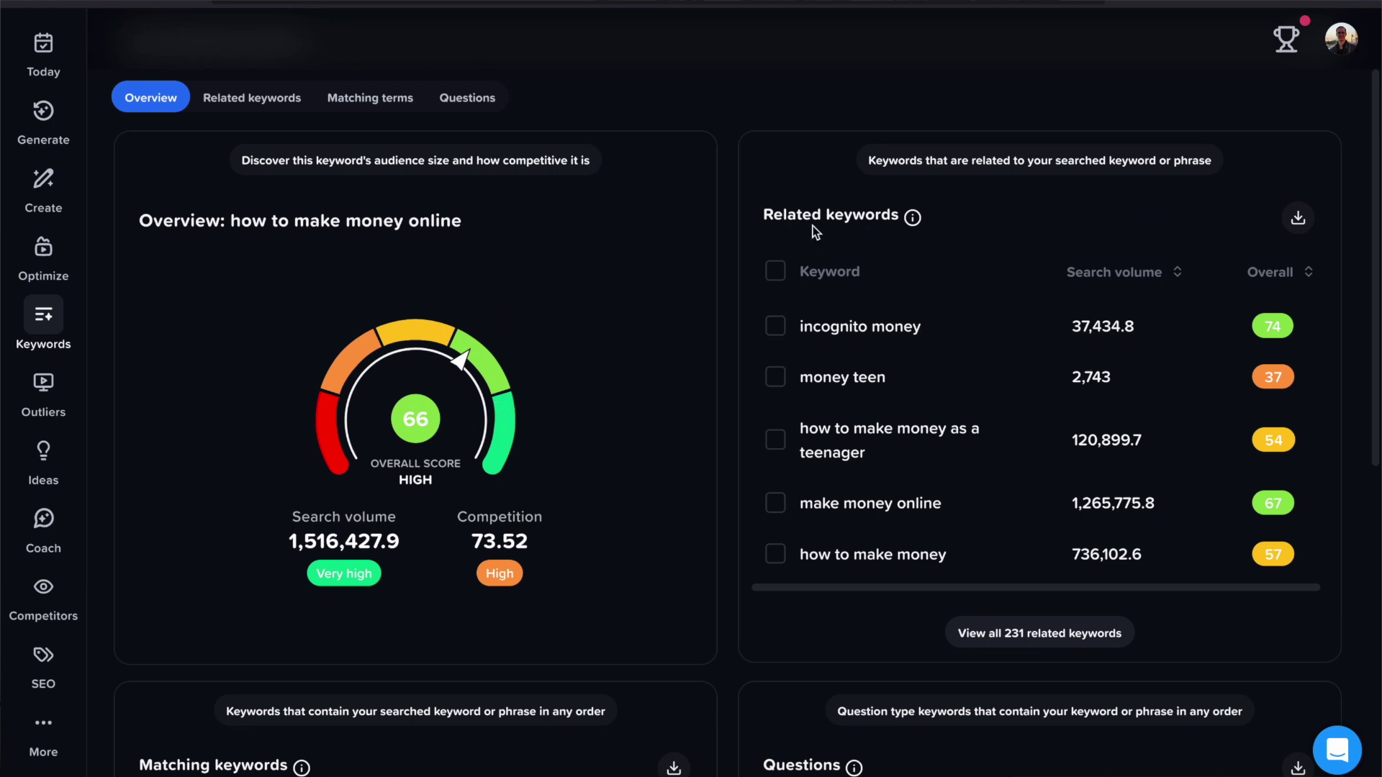
{"action": "scroll", "coordinate": [756, 380], "scroll_direction": "down", "scroll_amount": 1}
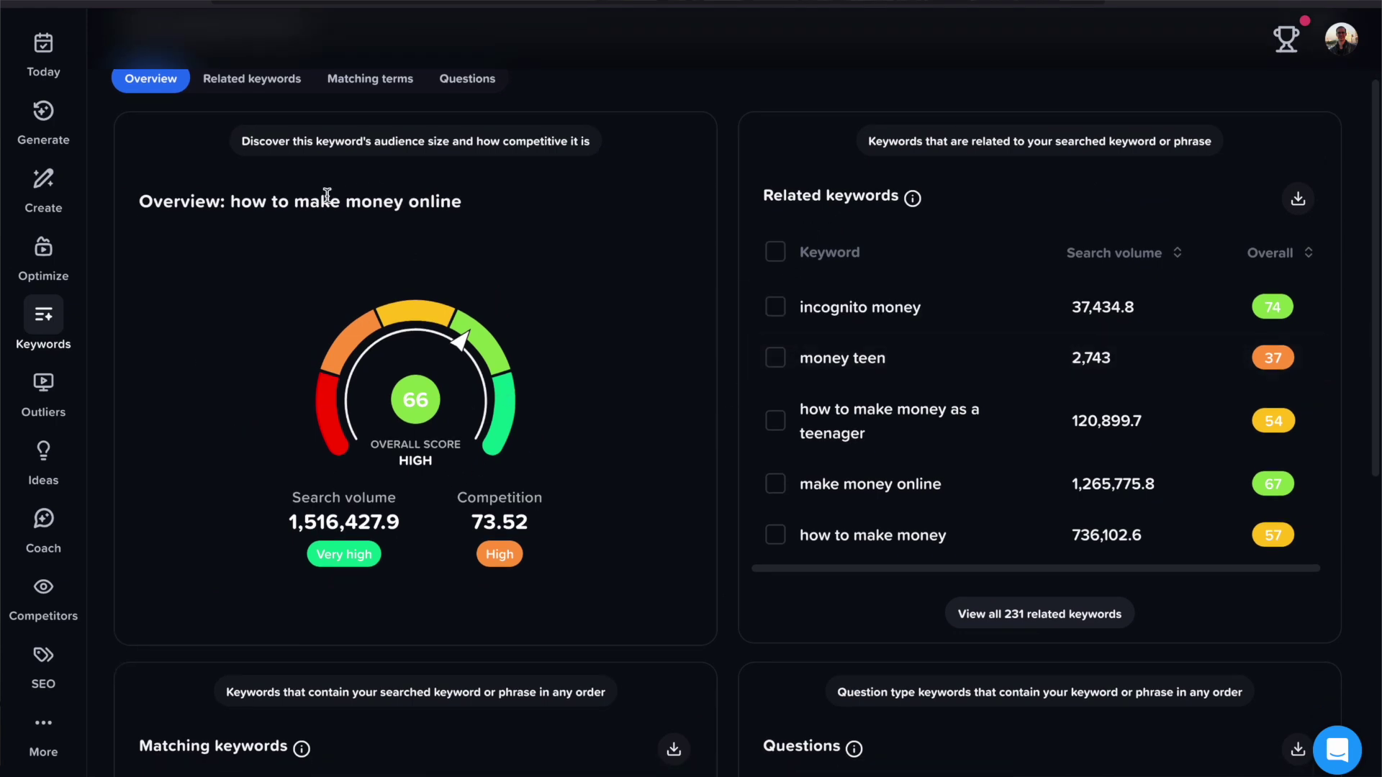
{"action": "scroll", "coordinate": [546, 281], "scroll_direction": "down", "scroll_amount": 1}
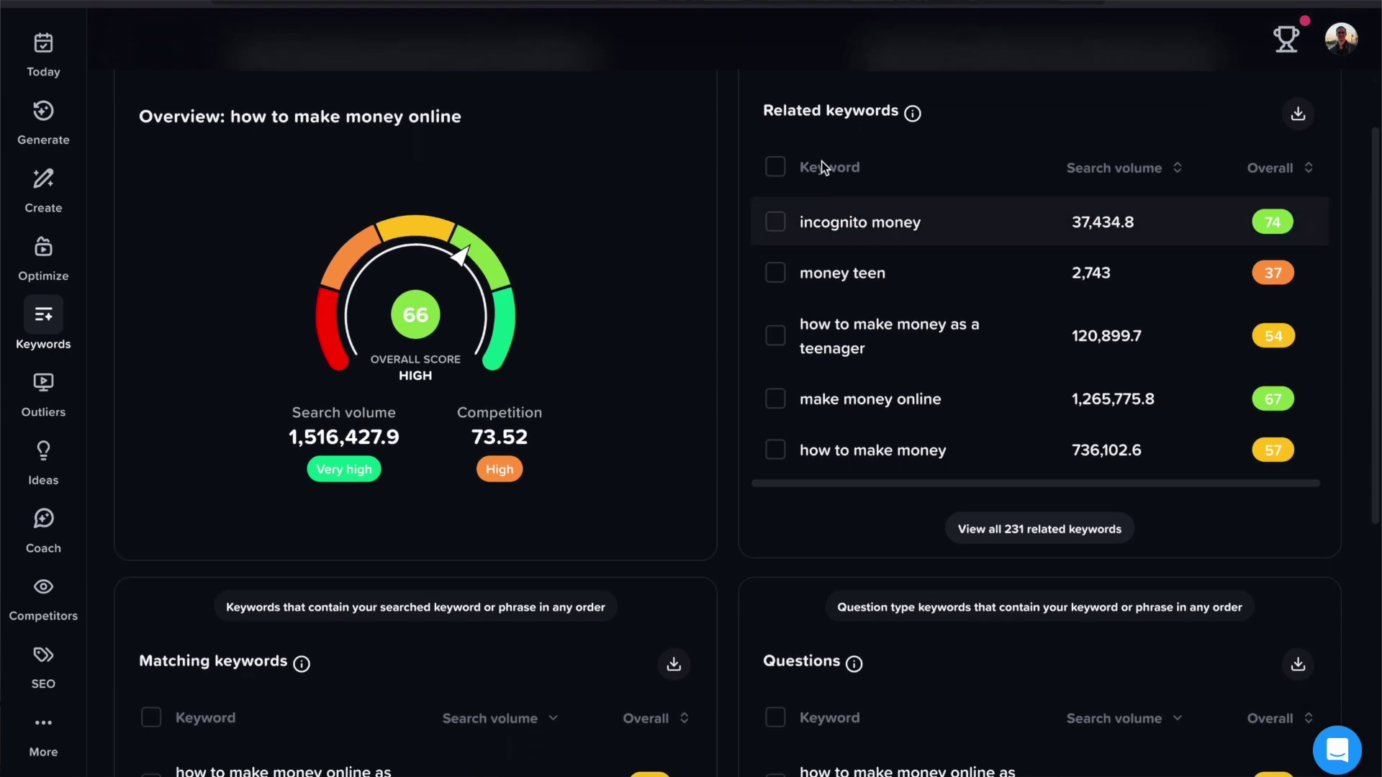
{"action": "scroll", "coordinate": [821, 167], "scroll_direction": "down", "scroll_amount": 3}
{"action": "scroll", "coordinate": [576, 455], "scroll_direction": "down", "scroll_amount": 1}
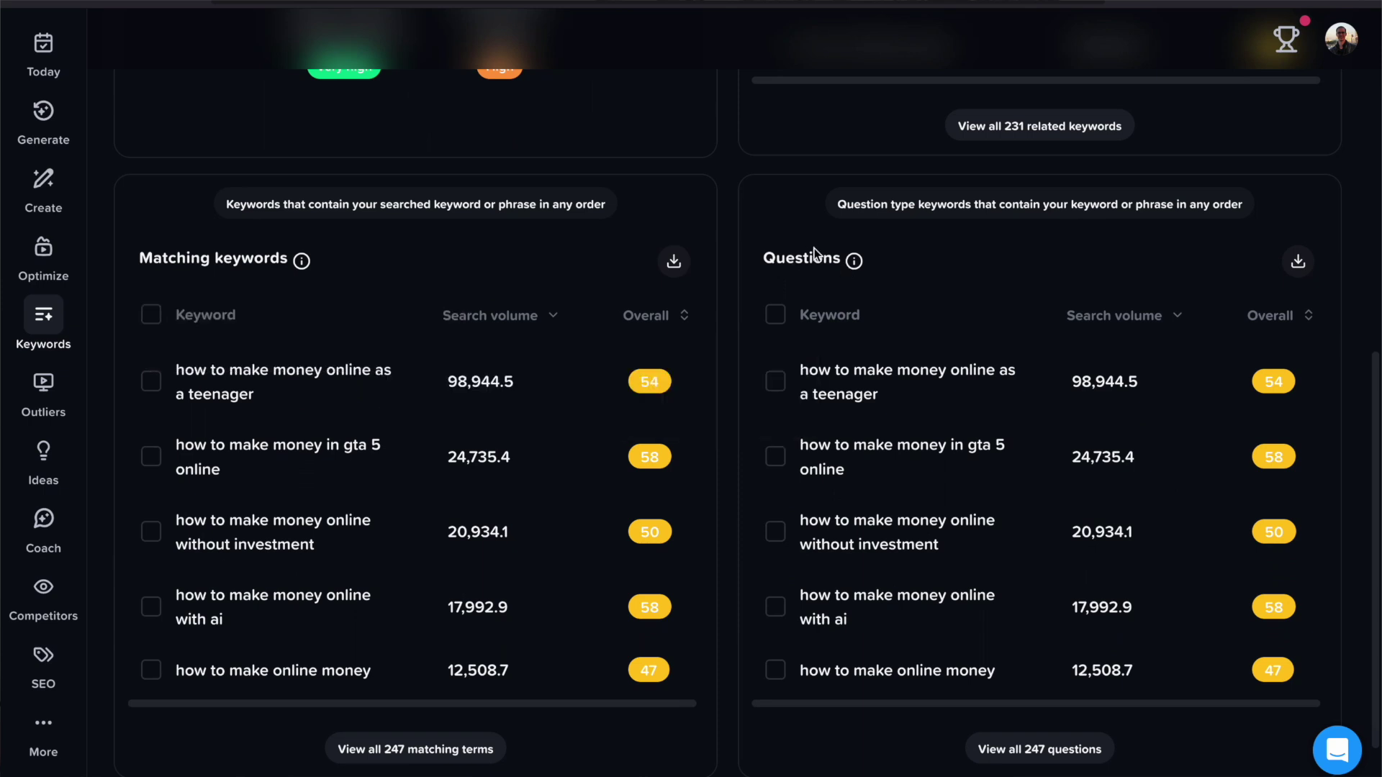
{"action": "scroll", "coordinate": [722, 288], "scroll_direction": "up", "scroll_amount": 1}
{"action": "scroll", "coordinate": [723, 289], "scroll_direction": "up", "scroll_amount": 3}
{"action": "scroll", "coordinate": [846, 194], "scroll_direction": "up", "scroll_amount": 1}
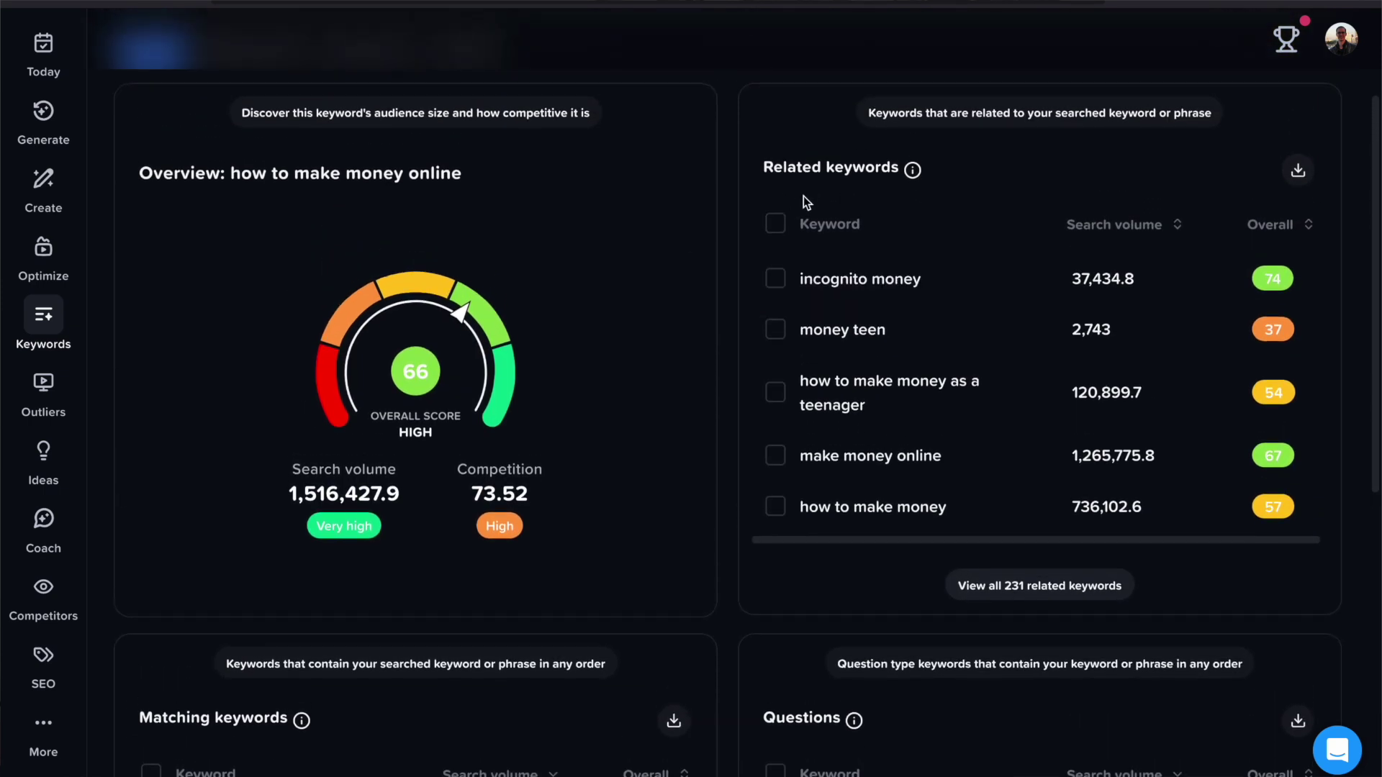
{"action": "scroll", "coordinate": [731, 277], "scroll_direction": "up", "scroll_amount": 2}
{"action": "scroll", "coordinate": [727, 282], "scroll_direction": "down", "scroll_amount": 1}
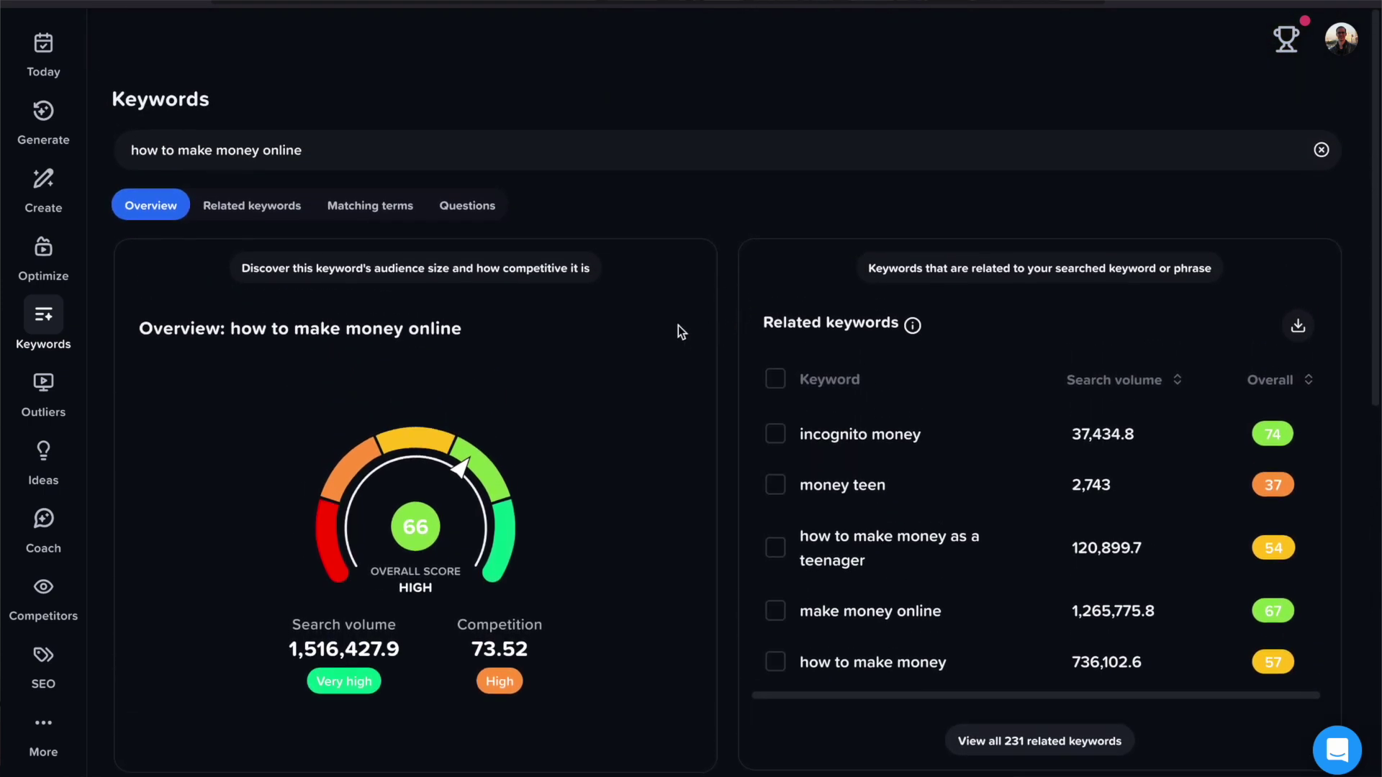
Step: List question-type keywords and sort them by Overall score, highest first
{"action": "left_click", "coordinate": [478, 209]}
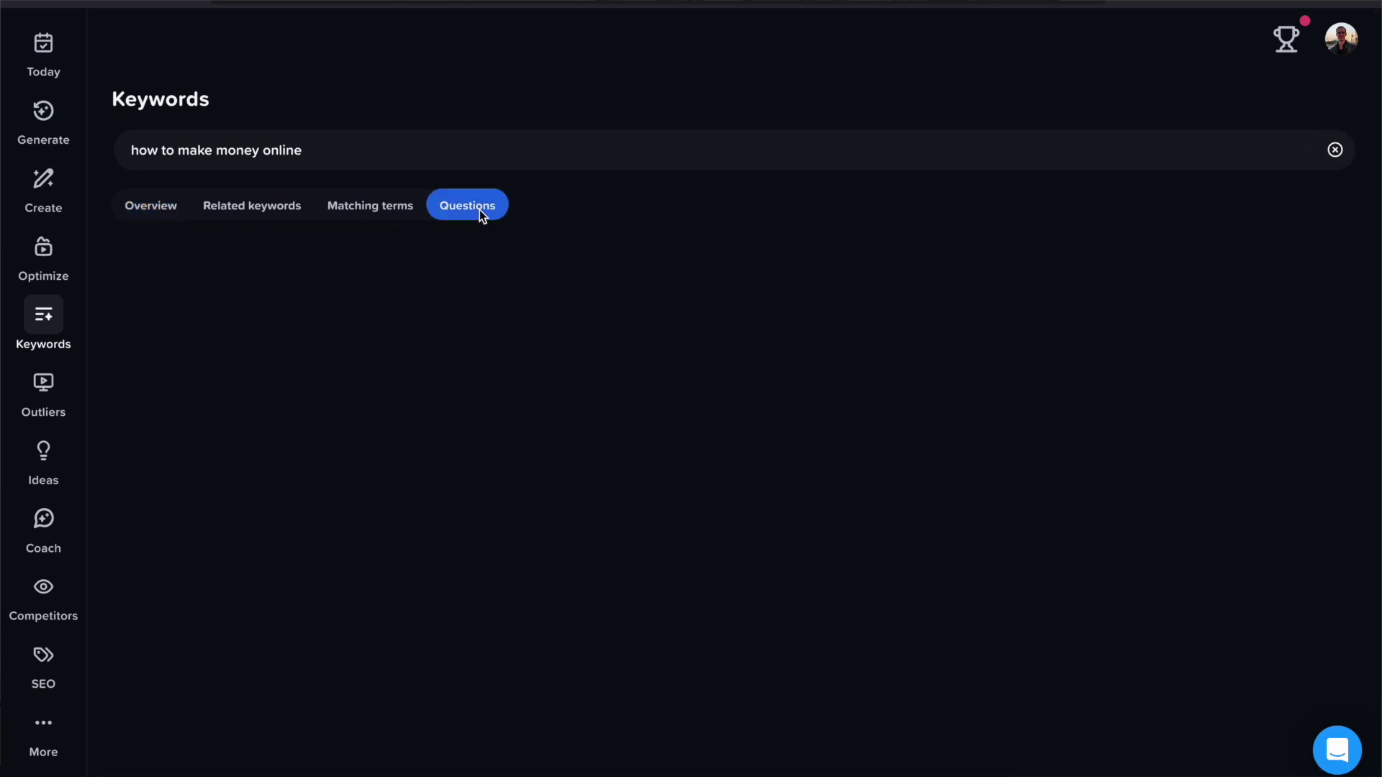
{"action": "scroll", "coordinate": [569, 469], "scroll_direction": "down", "scroll_amount": 2}
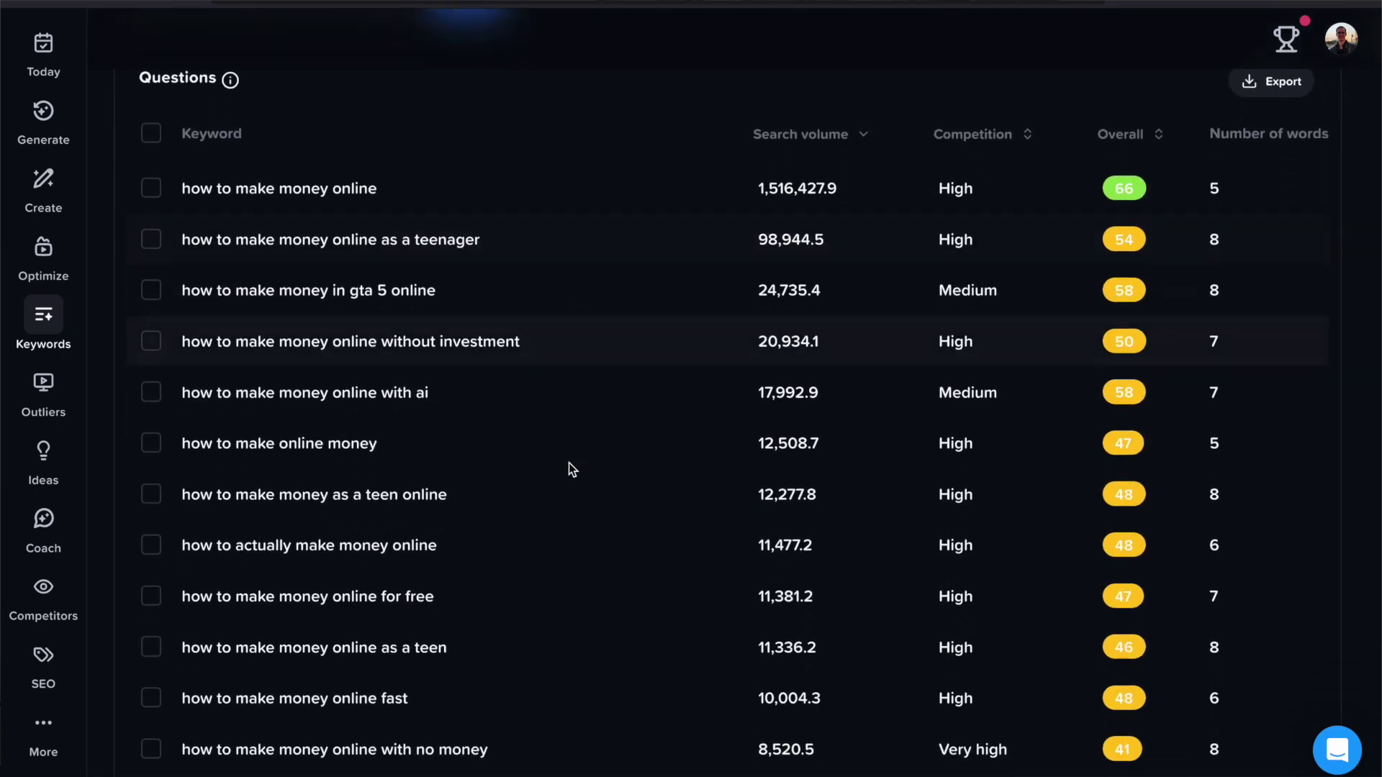
{"action": "scroll", "coordinate": [569, 469], "scroll_direction": "down", "scroll_amount": 1}
{"action": "scroll", "coordinate": [570, 469], "scroll_direction": "down", "scroll_amount": 2}
{"action": "scroll", "coordinate": [568, 469], "scroll_direction": "down", "scroll_amount": 1}
{"action": "scroll", "coordinate": [569, 469], "scroll_direction": "down", "scroll_amount": 1}
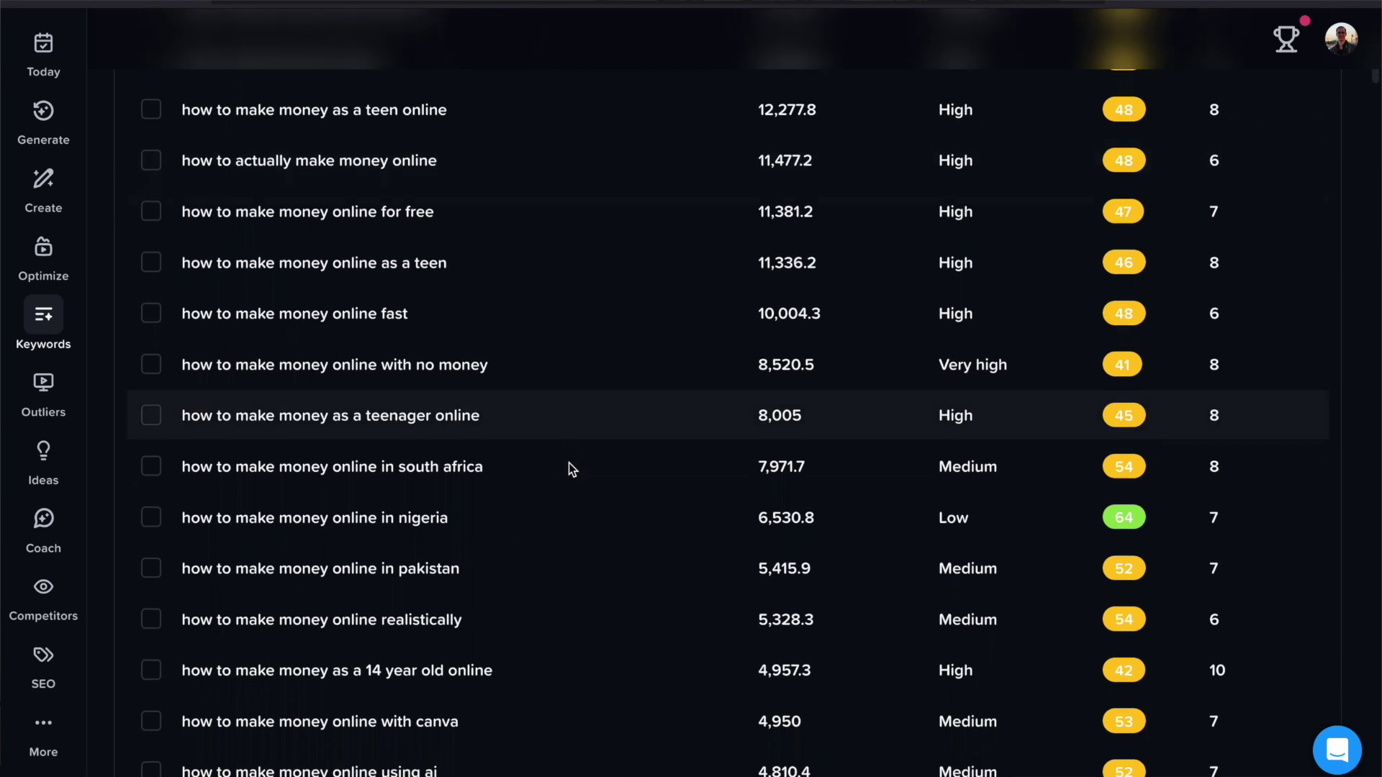
{"action": "scroll", "coordinate": [569, 468], "scroll_direction": "down", "scroll_amount": 1}
{"action": "scroll", "coordinate": [569, 469], "scroll_direction": "down", "scroll_amount": 1}
{"action": "scroll", "coordinate": [568, 469], "scroll_direction": "down", "scroll_amount": 1}
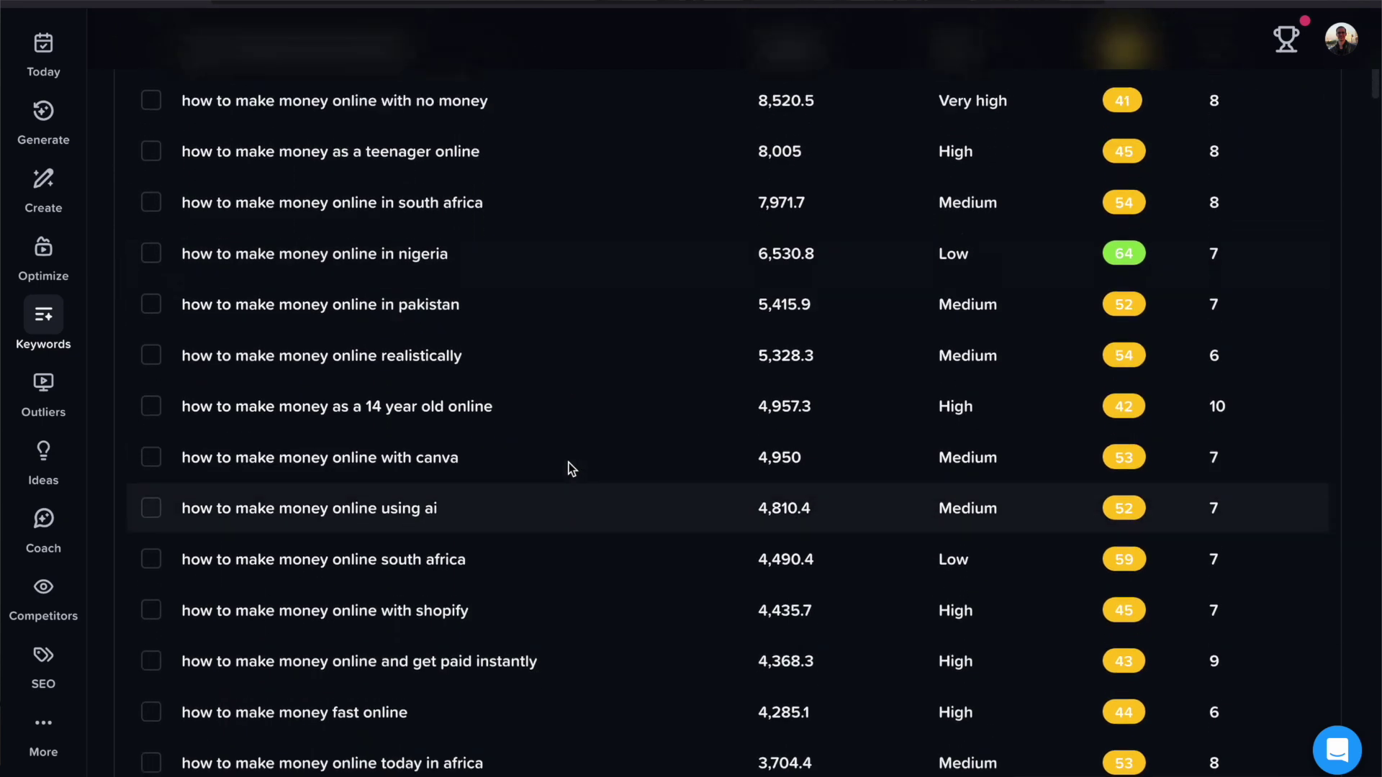
{"action": "scroll", "coordinate": [569, 469], "scroll_direction": "up", "scroll_amount": 10}
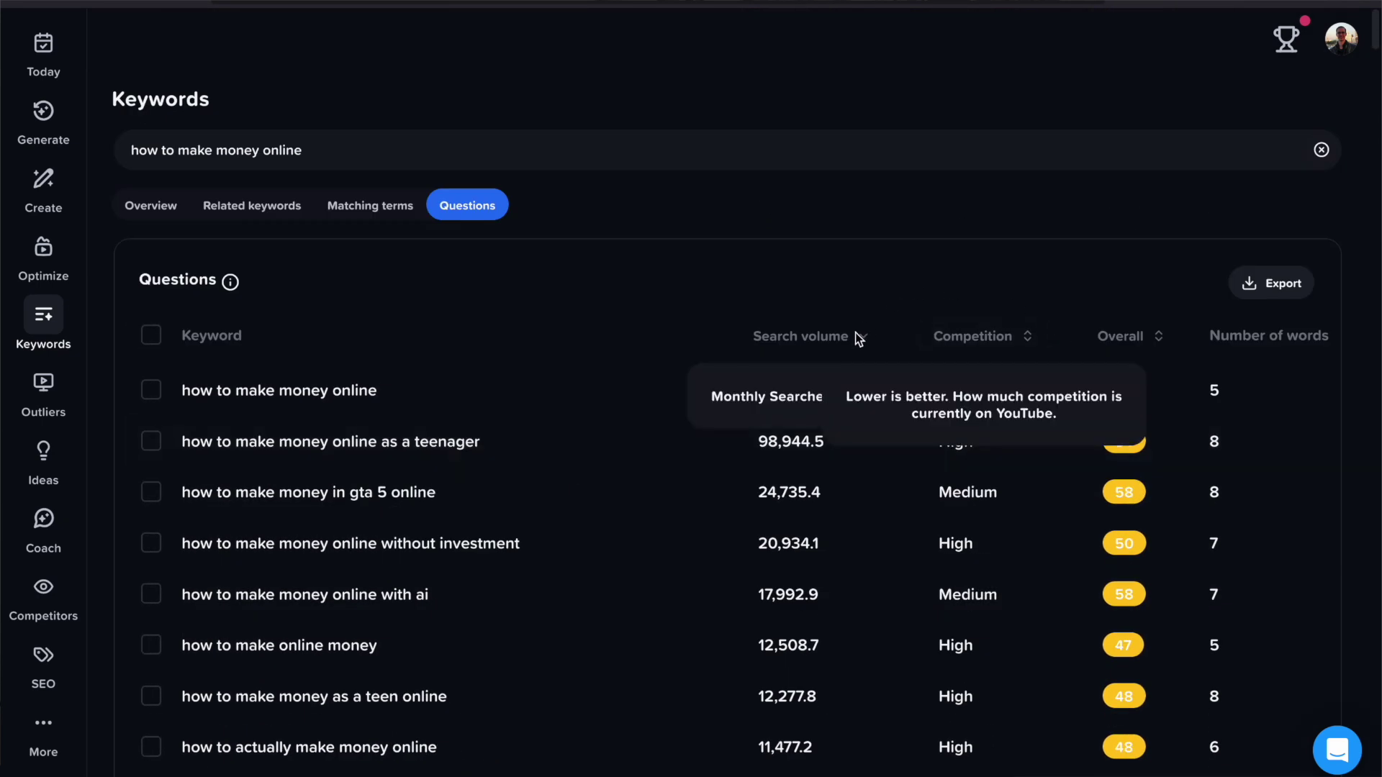
{"action": "mouse_move", "coordinate": [1123, 335]}
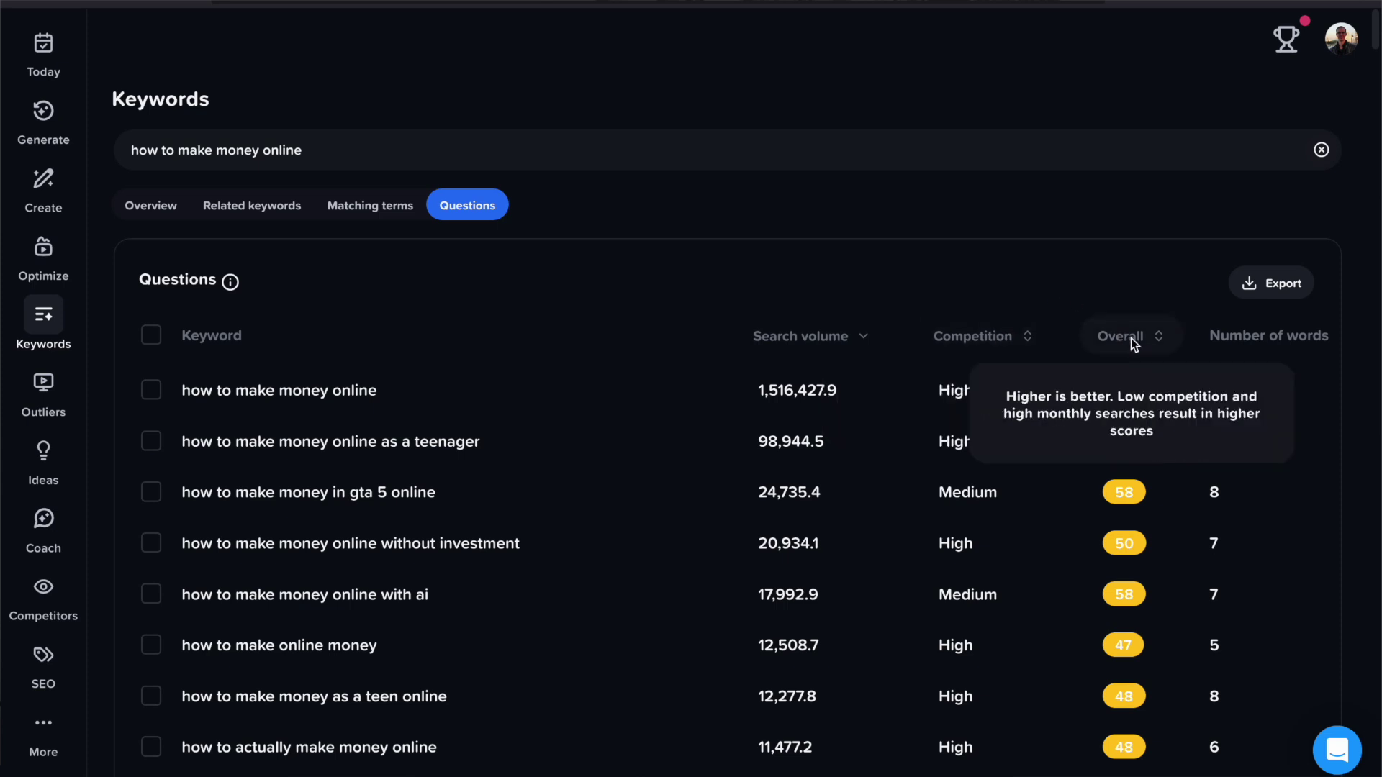
{"action": "left_click", "coordinate": [1147, 337]}
{"action": "scroll", "coordinate": [939, 326], "scroll_direction": "down", "scroll_amount": 5}
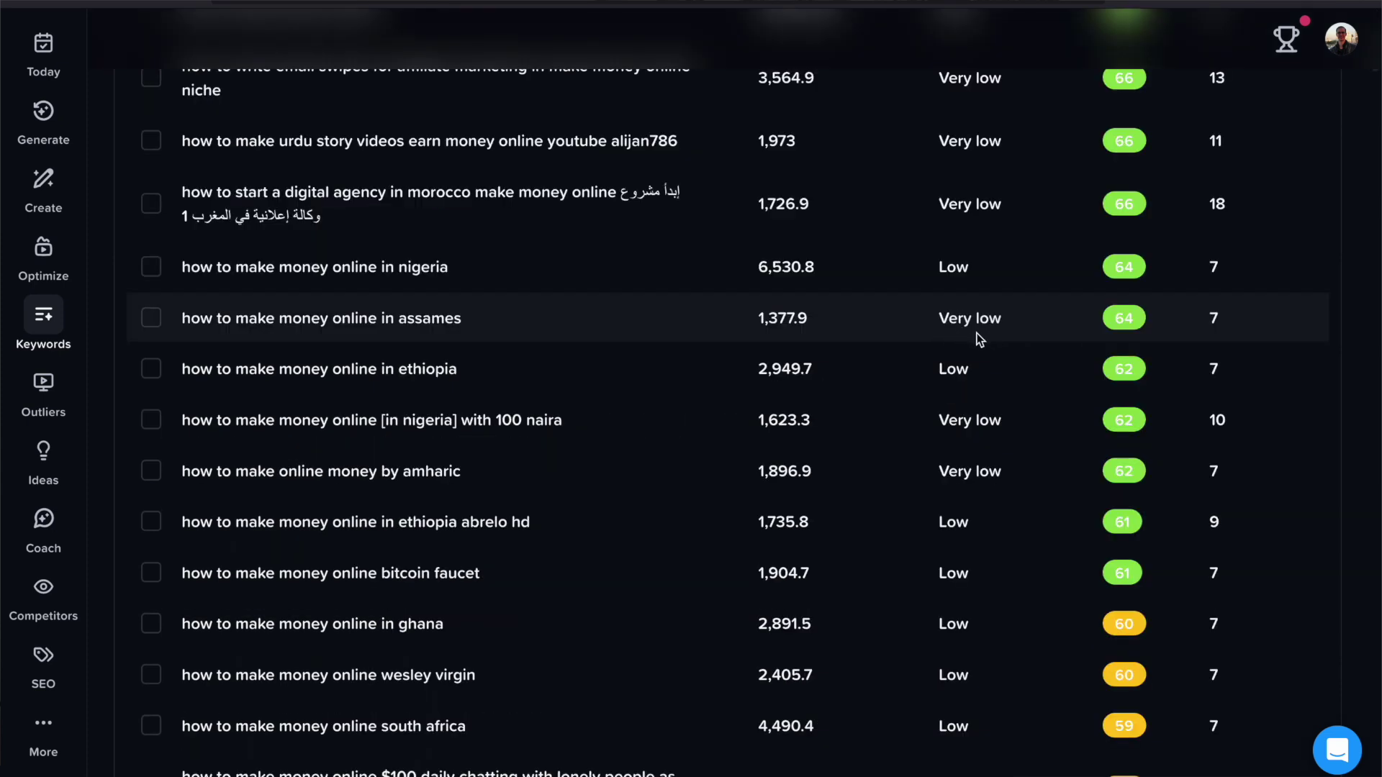
{"action": "scroll", "coordinate": [881, 392], "scroll_direction": "up", "scroll_amount": 1}
{"action": "scroll", "coordinate": [881, 391], "scroll_direction": "up", "scroll_amount": 2}
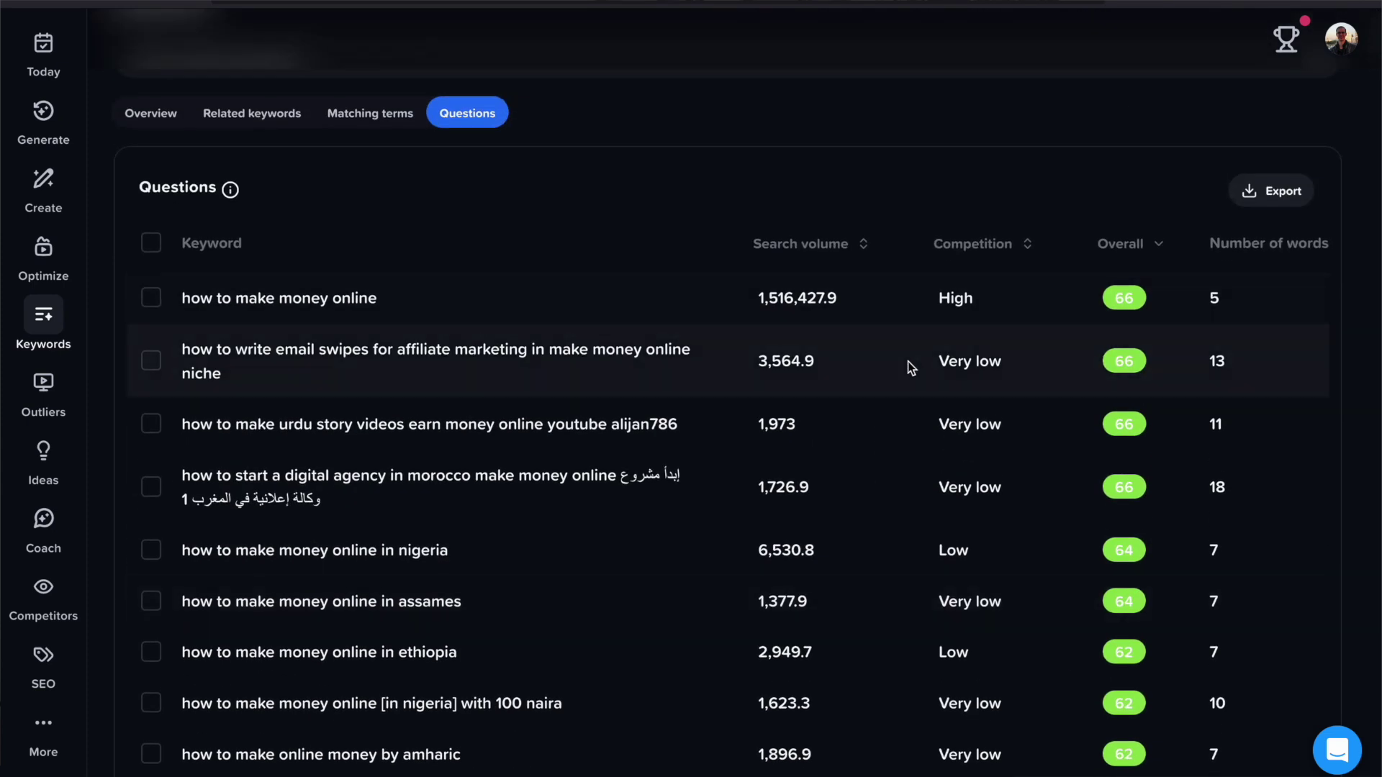
{"action": "scroll", "coordinate": [911, 392], "scroll_direction": "down", "scroll_amount": 2}
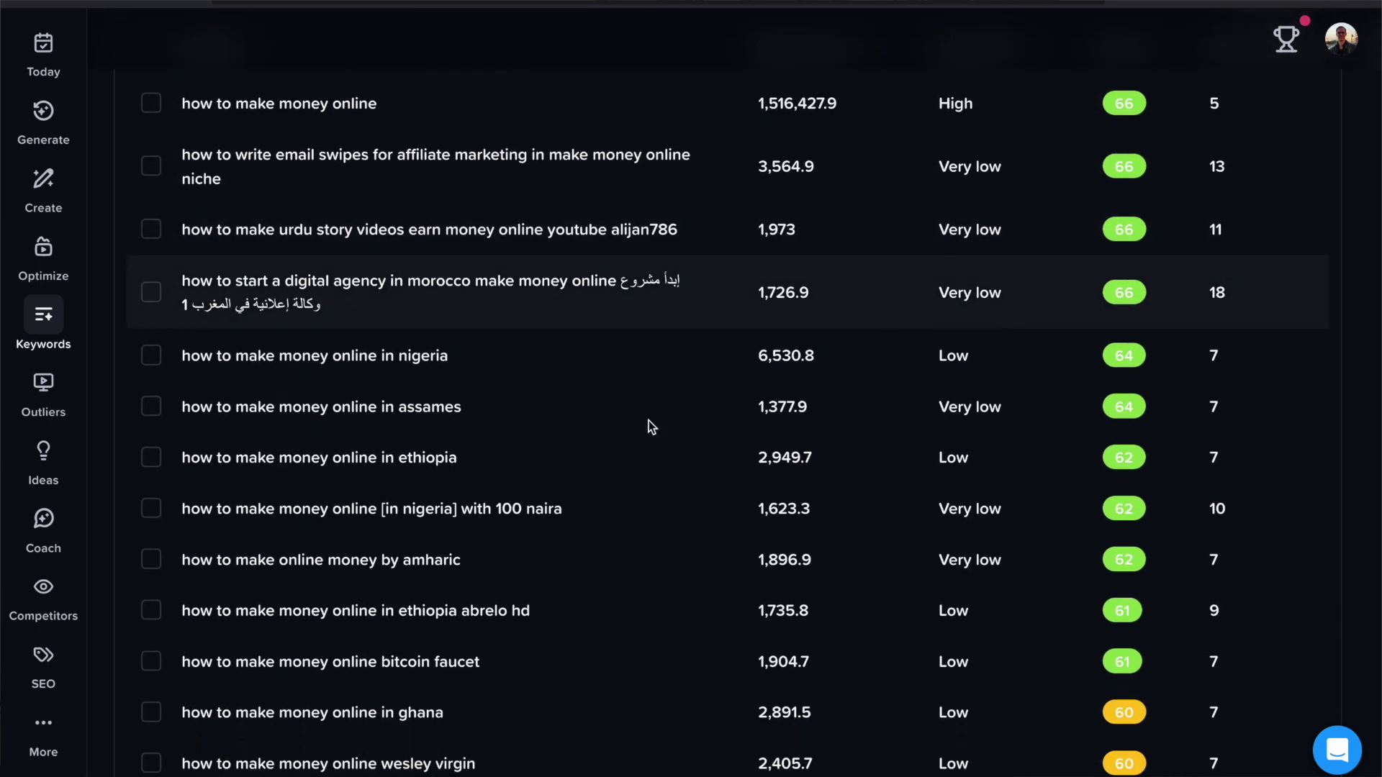
{"action": "scroll", "coordinate": [800, 443], "scroll_direction": "down", "scroll_amount": 1}
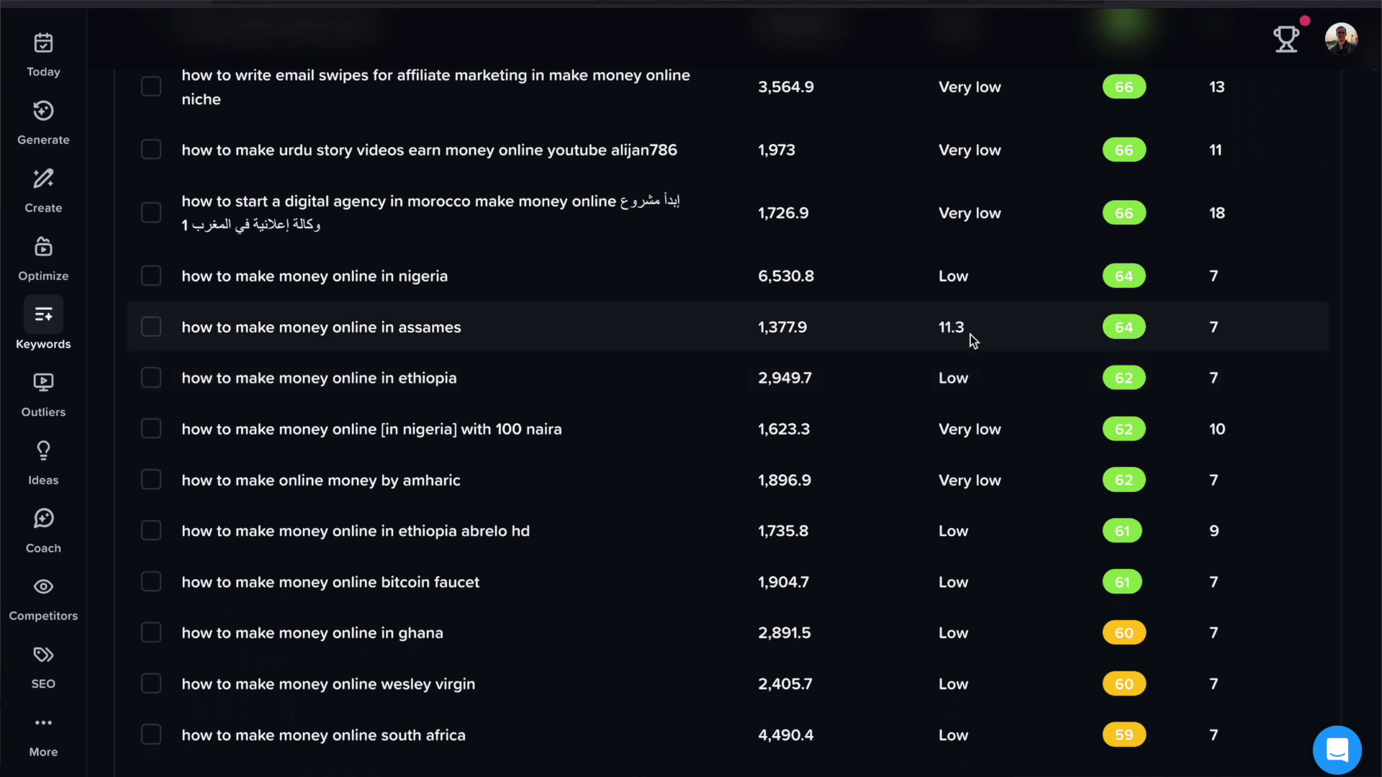
{"action": "scroll", "coordinate": [895, 370], "scroll_direction": "down", "scroll_amount": 1}
{"action": "scroll", "coordinate": [947, 389], "scroll_direction": "up", "scroll_amount": 3}
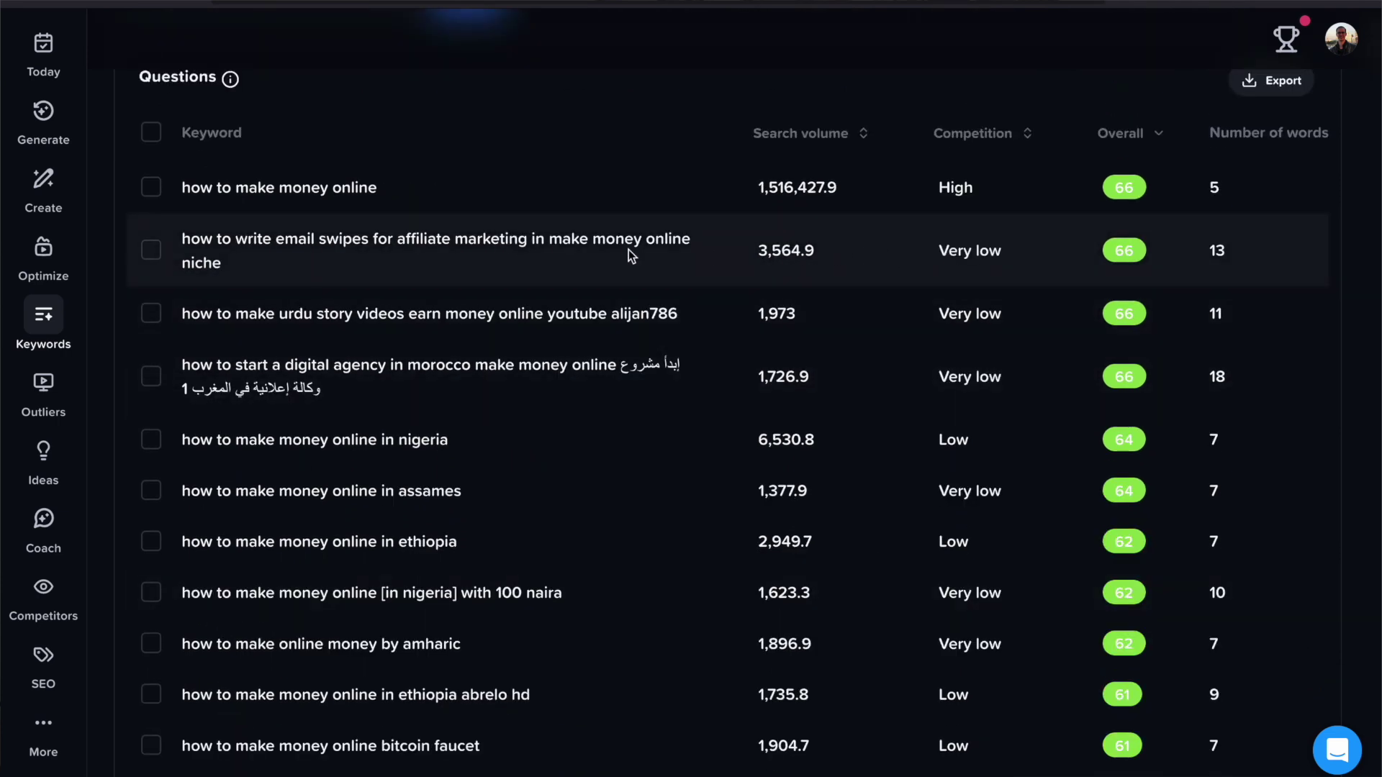
{"action": "left_click", "coordinate": [515, 241]}
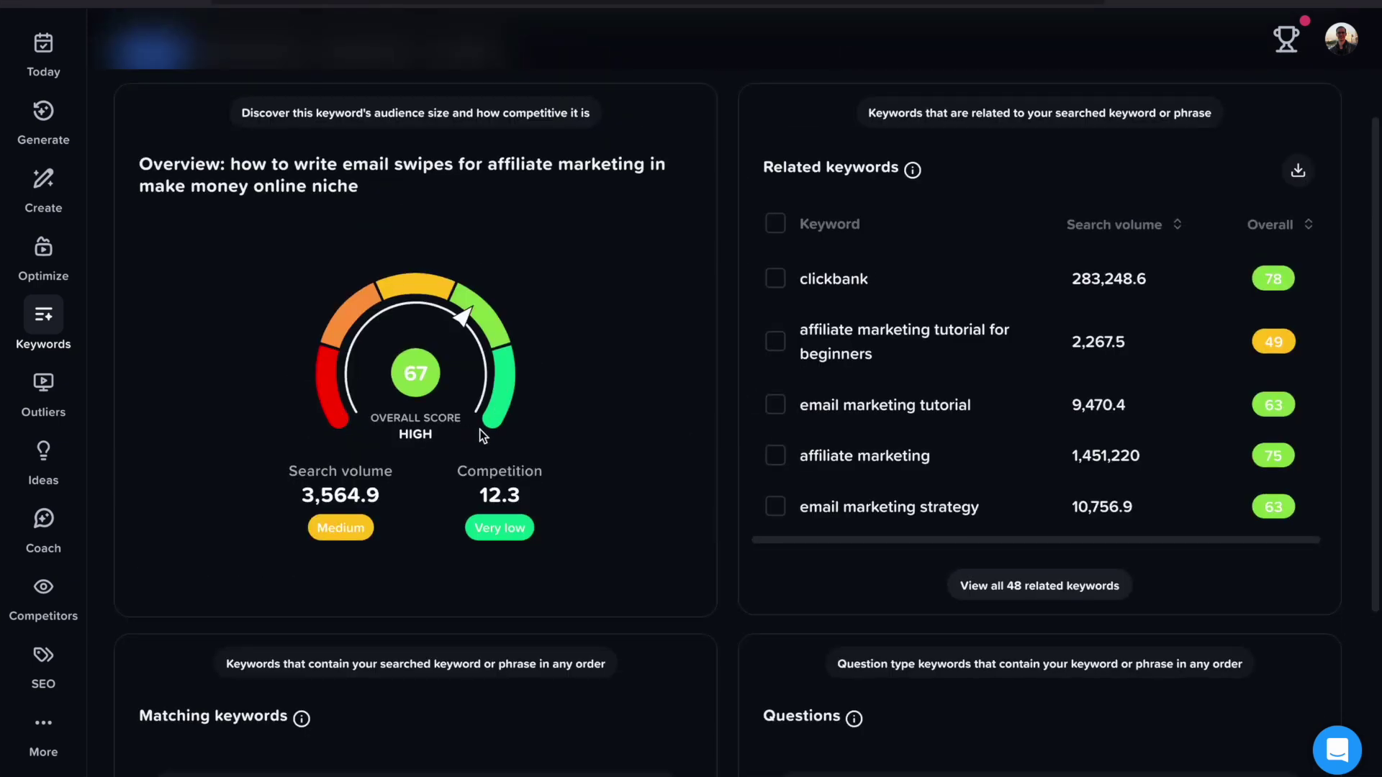